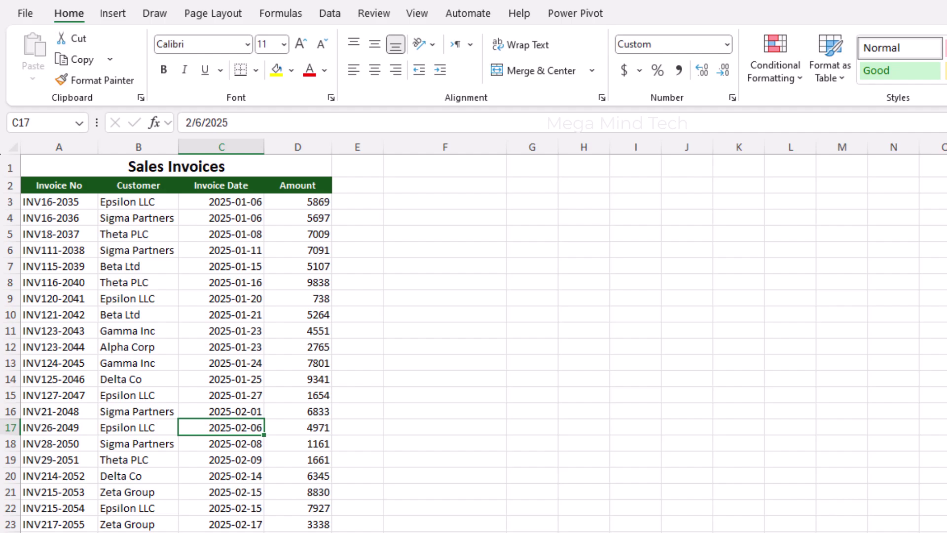
Step: Add the header "Payment Terms" in cell E2 and fit column E's width to it
drag(241, 249, 238, 362)
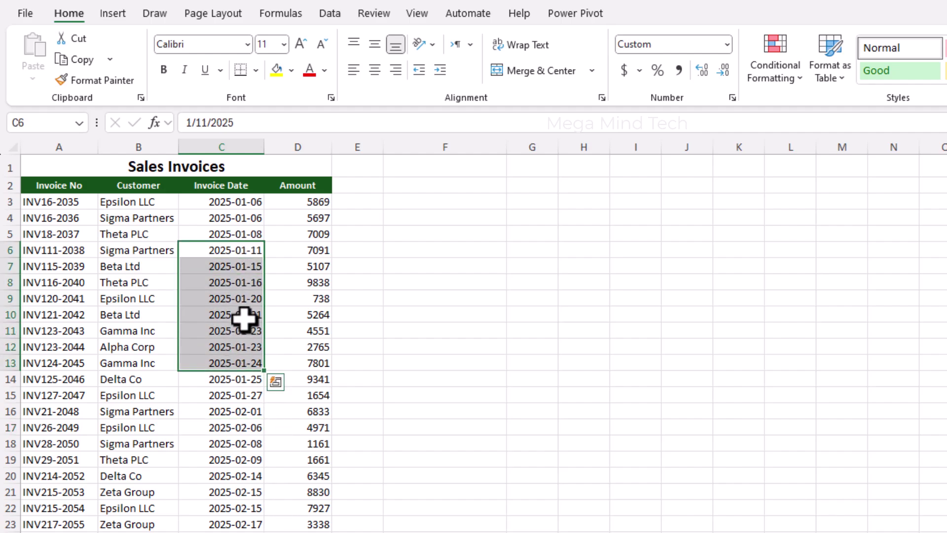
click(247, 267)
click(359, 189)
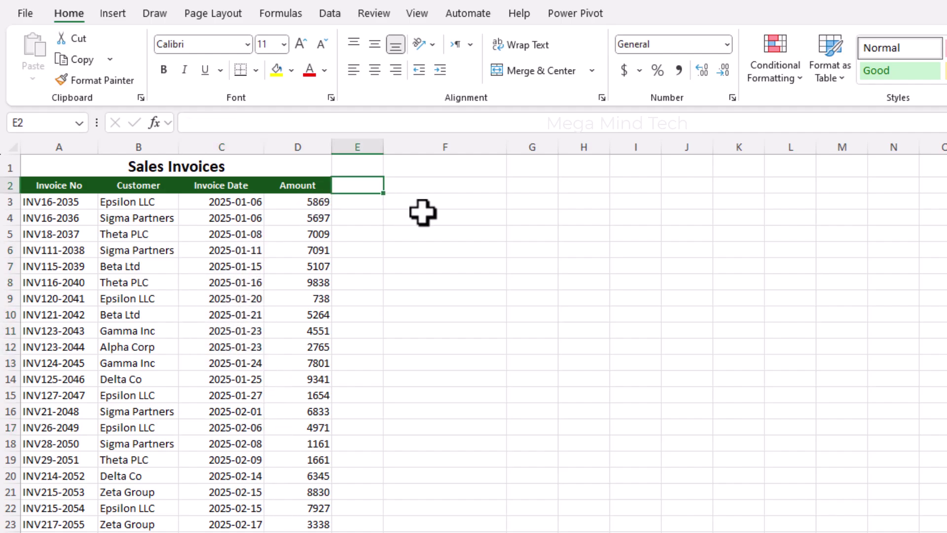
text(Payme)
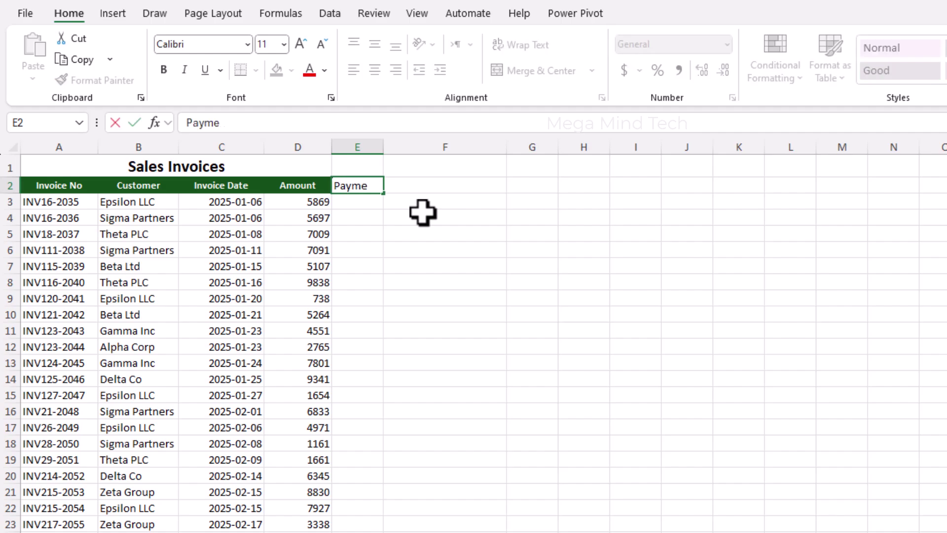
text(nt Terms)
key(Return)
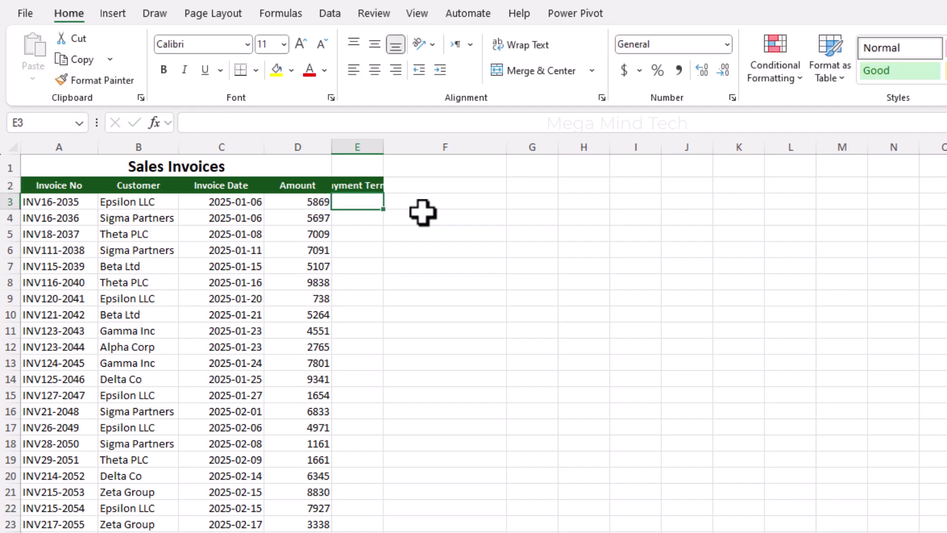
double_click(384, 147)
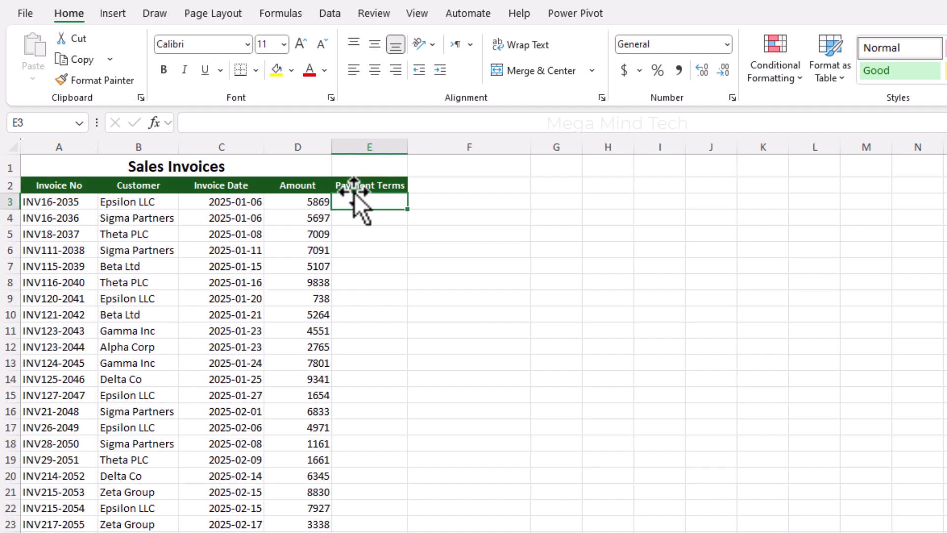
Step: Change the header in E2 to "Payment Terms (Days)" and fit column E's width to the text
click(236, 200)
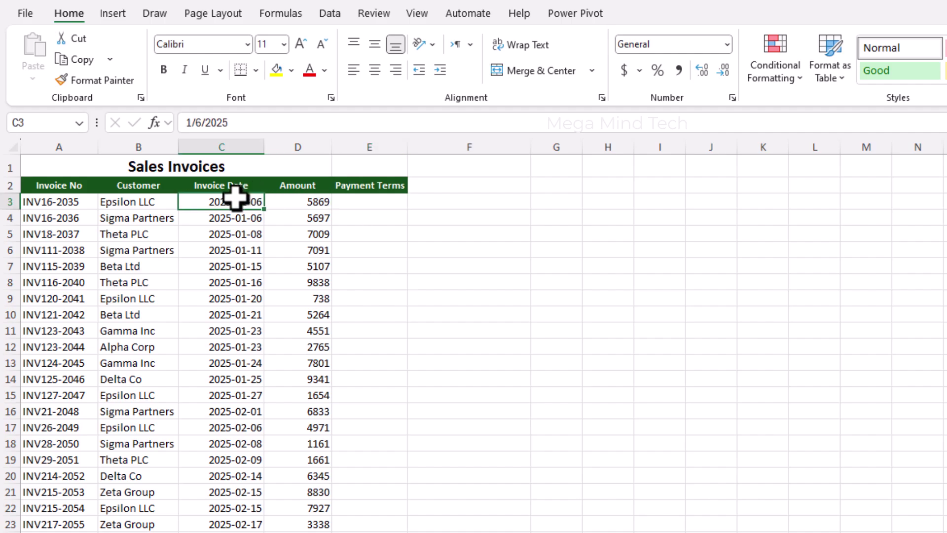
click(371, 201)
double_click(395, 188)
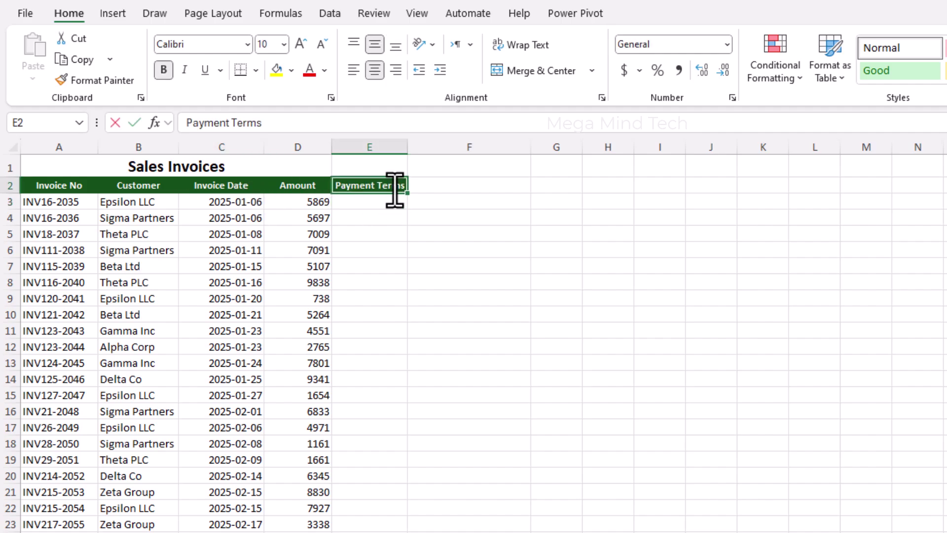
click(337, 122)
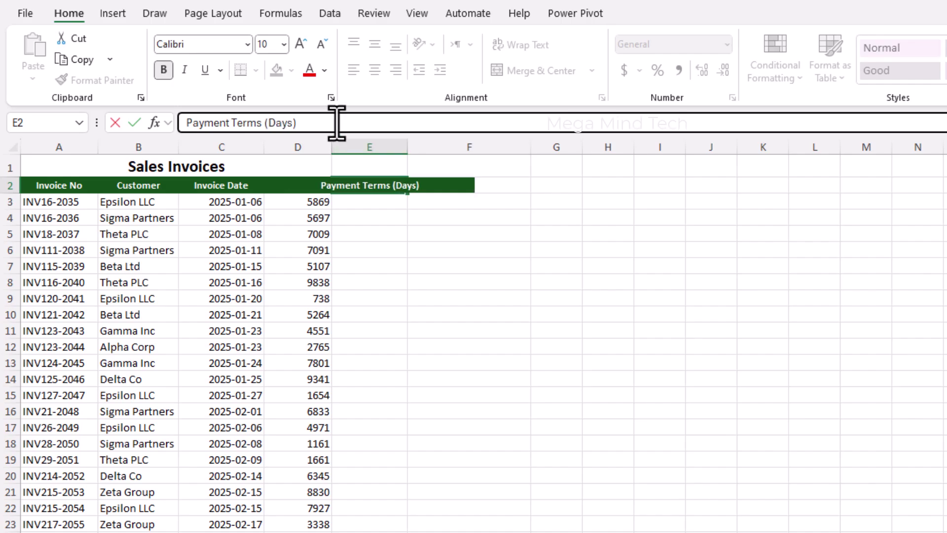
key(Return)
double_click(408, 148)
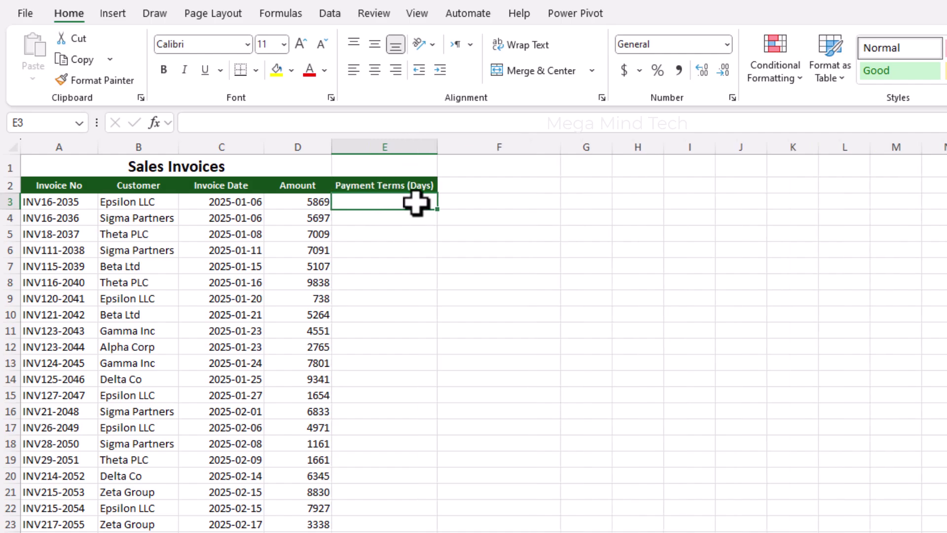
Step: Enter 60 in E3 and fill it down the Payment Terms (Days) column for all invoices
text(60)
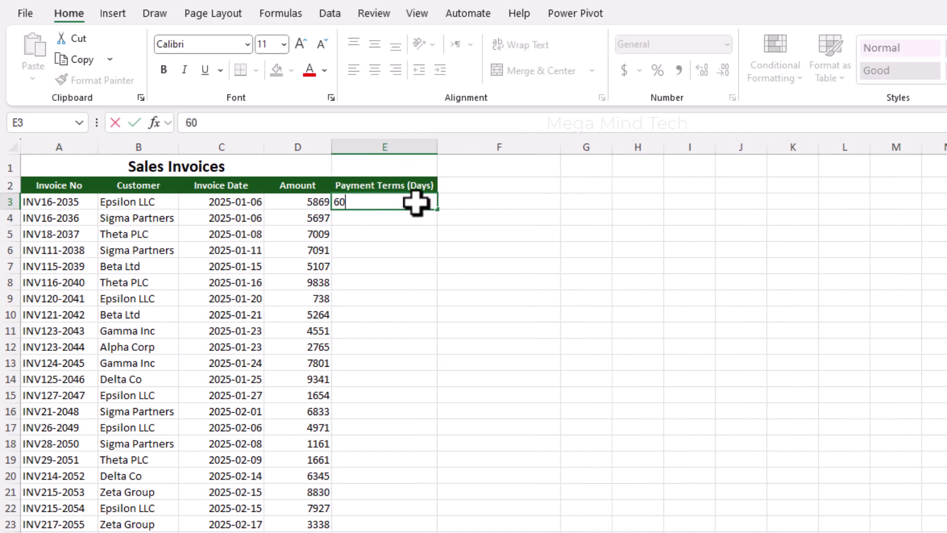
key(Return)
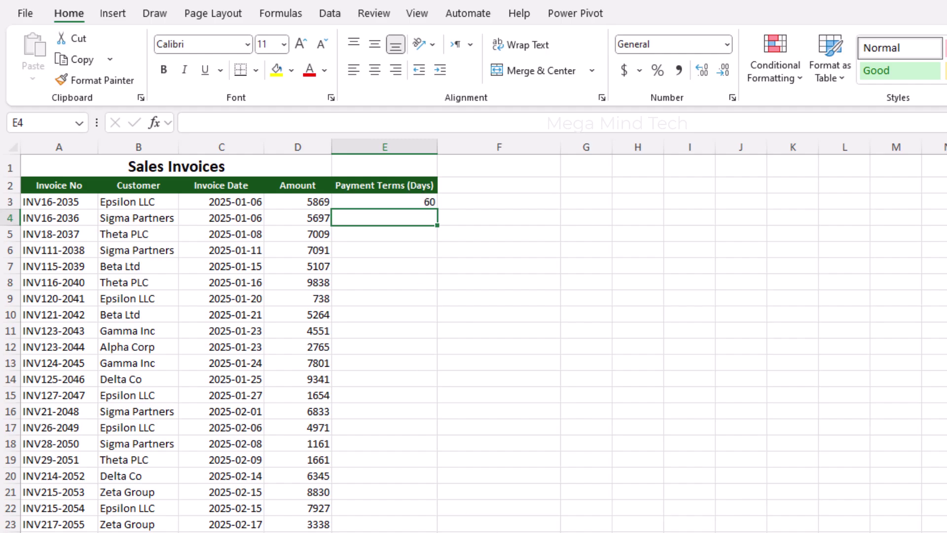
click(319, 201)
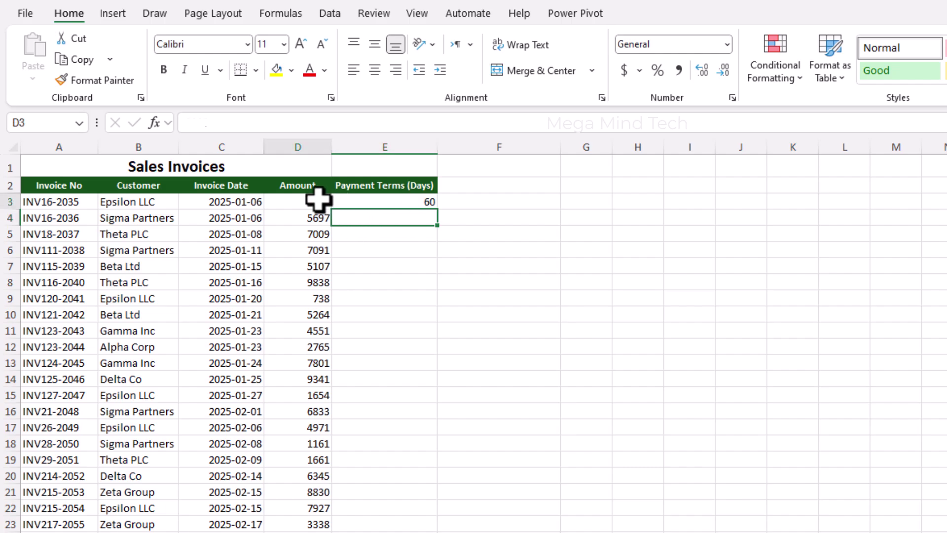
key(ctrl+shift+Down)
key(shift+Right)
key(Tab)
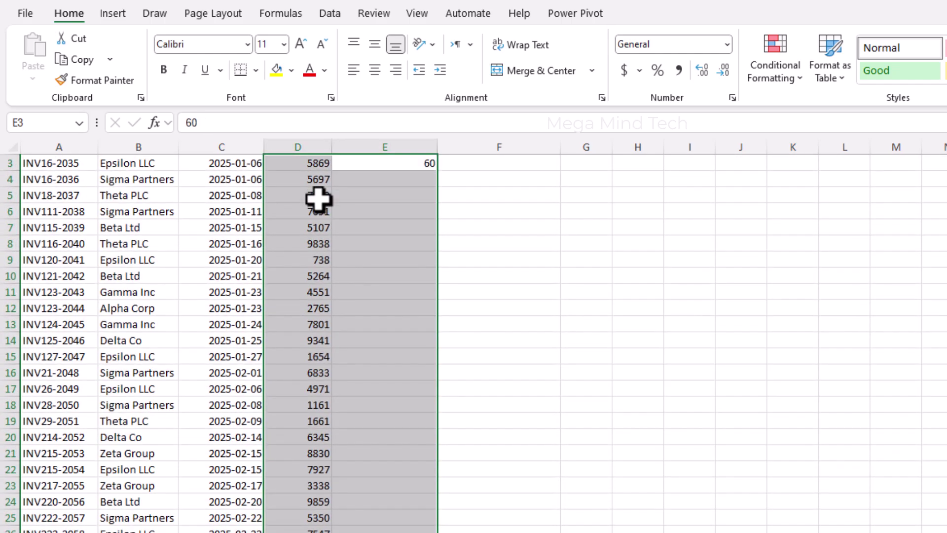
key(shift+Right)
key(ctrl+BackSpace)
key(ctrl+d)
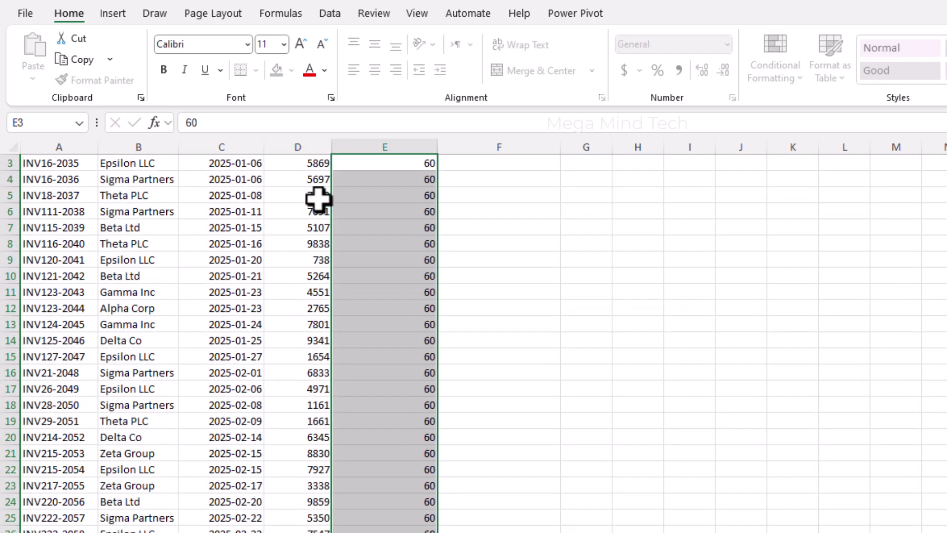
scroll(365, 212, up, 1)
click(372, 244)
click(371, 204)
click(228, 204)
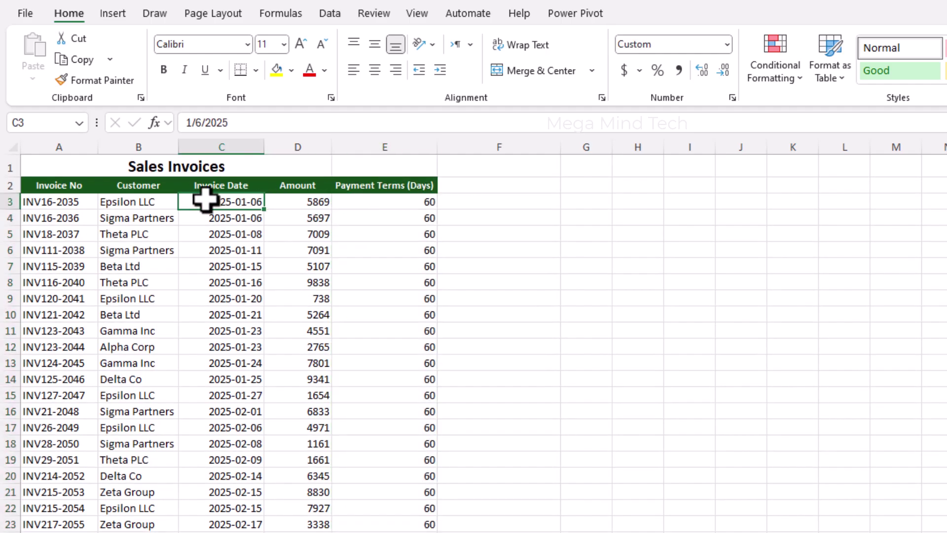
click(397, 204)
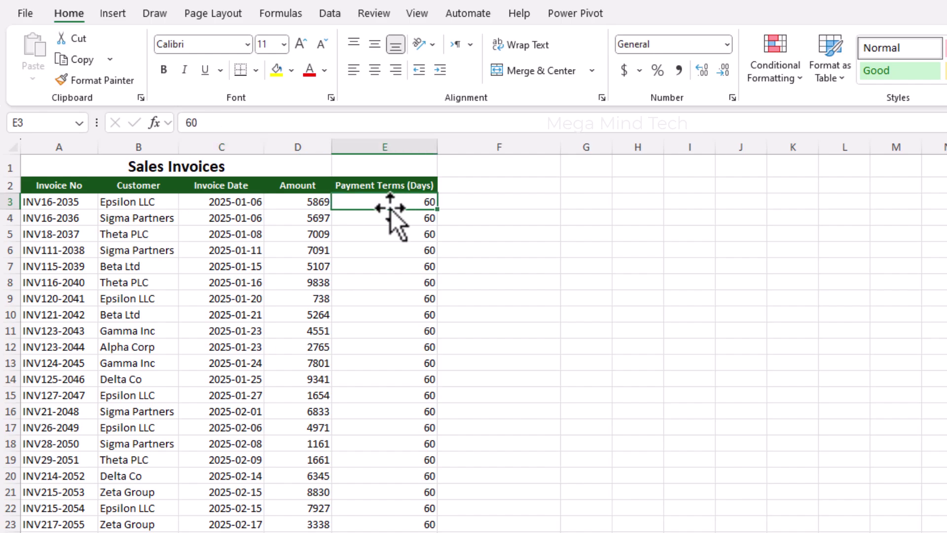
click(240, 202)
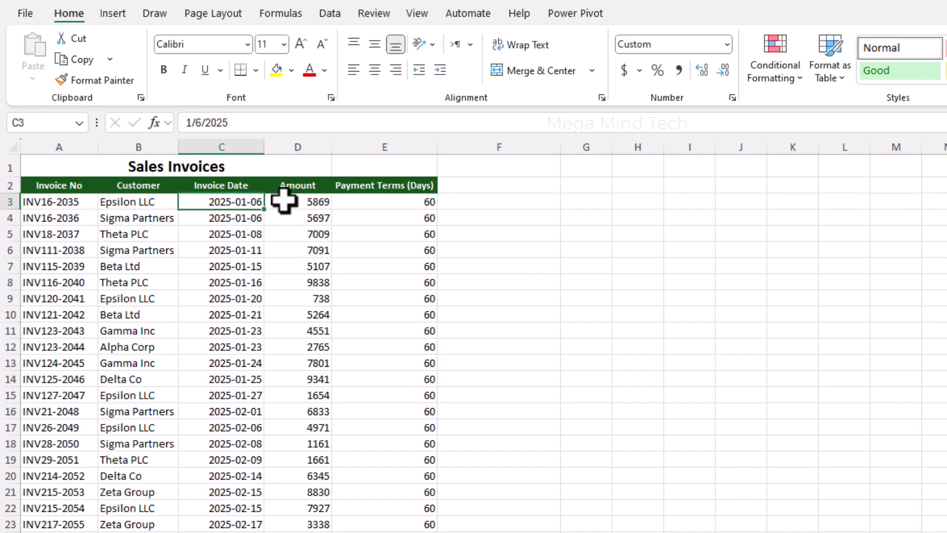
click(389, 202)
Step: Add the header "Due Date" in cell F2
click(486, 187)
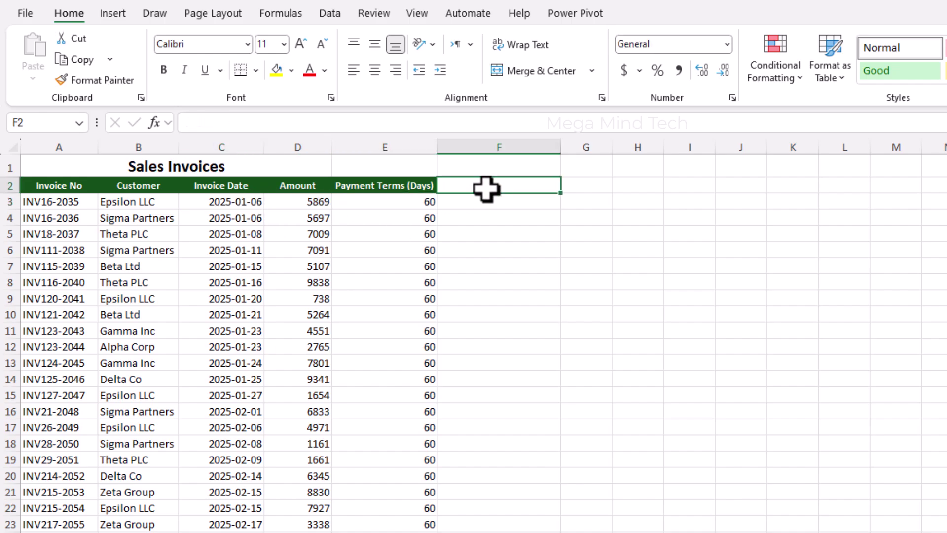
text(Due Date)
key(Return)
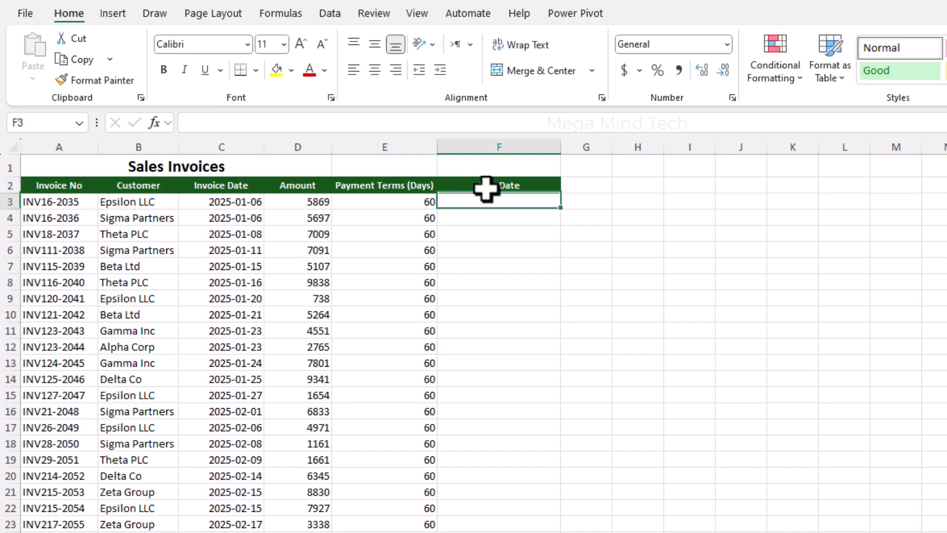
Step: Enter the formula =C3+E3 in F3 to add the payment terms to the invoice date
text(=)
key(Left)
key(Left)
key(Left)
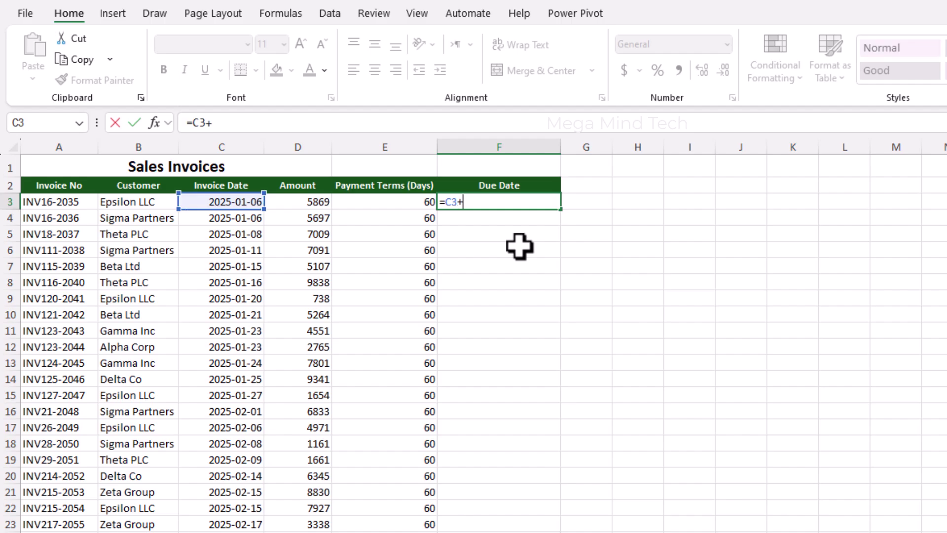
text(+)
key(Left)
key(Return)
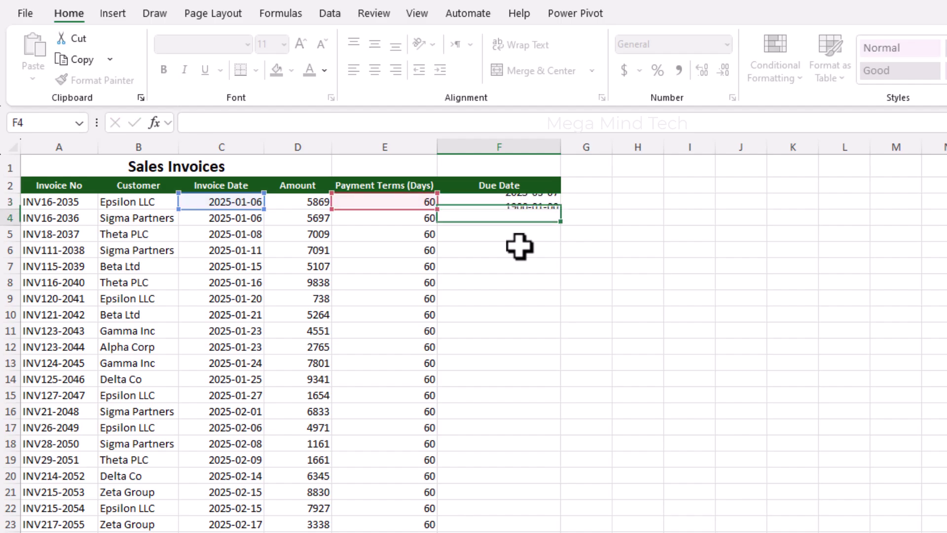
Step: Copy the due date formula from F3 down the Due Date column for all invoices
click(551, 204)
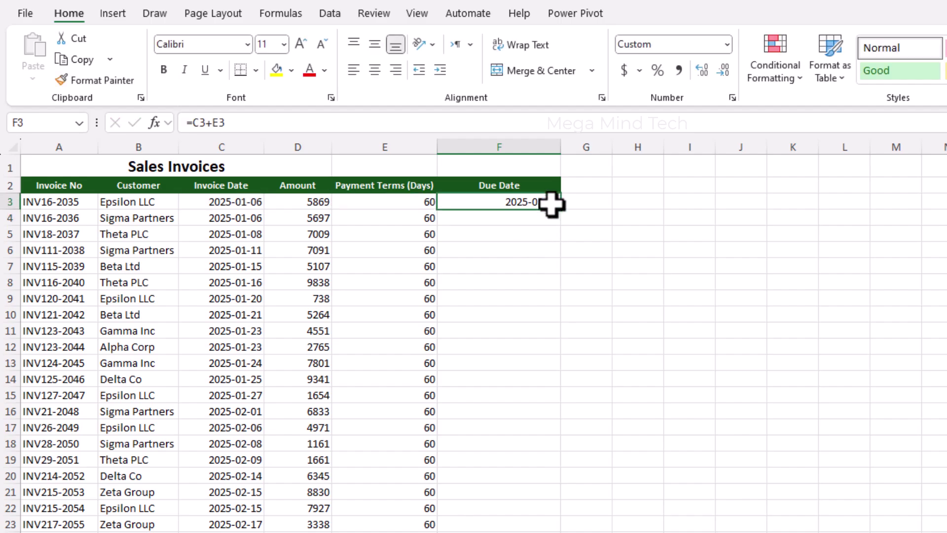
click(230, 204)
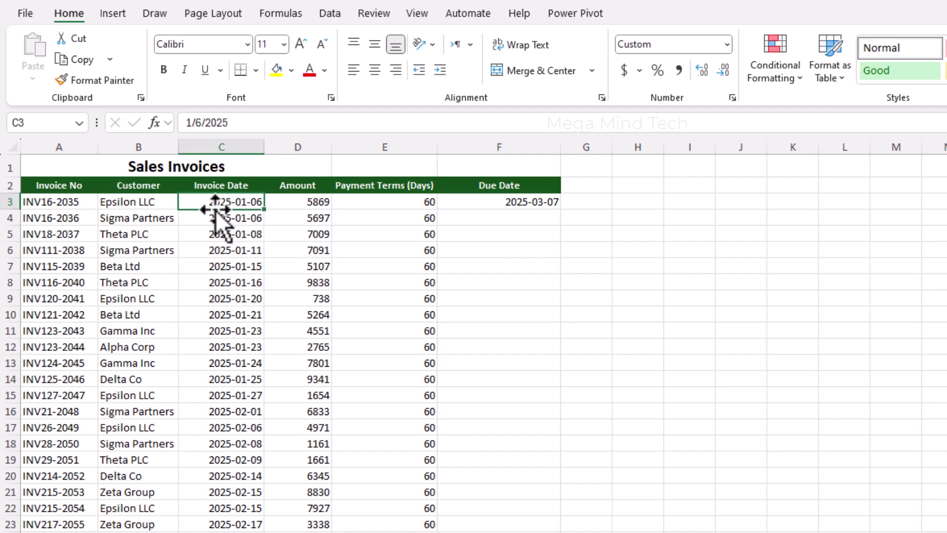
click(406, 204)
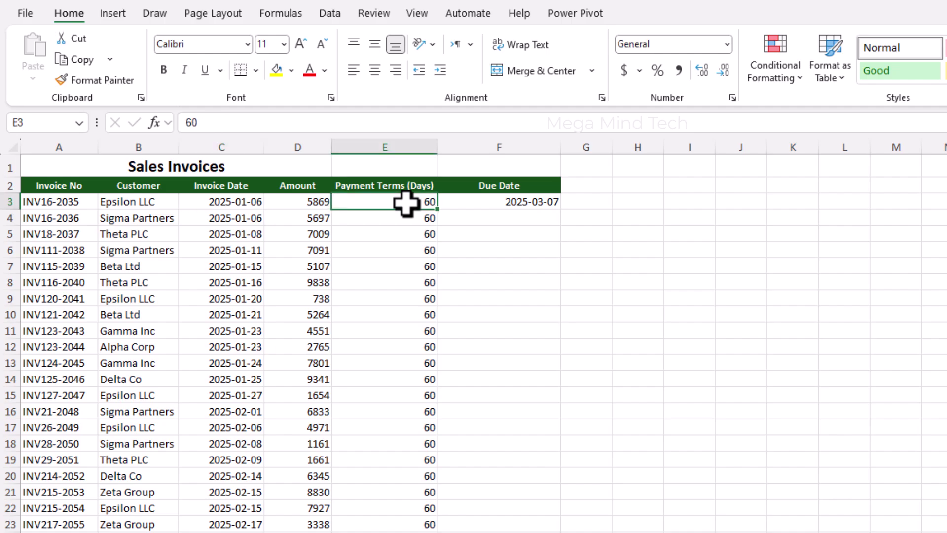
click(553, 209)
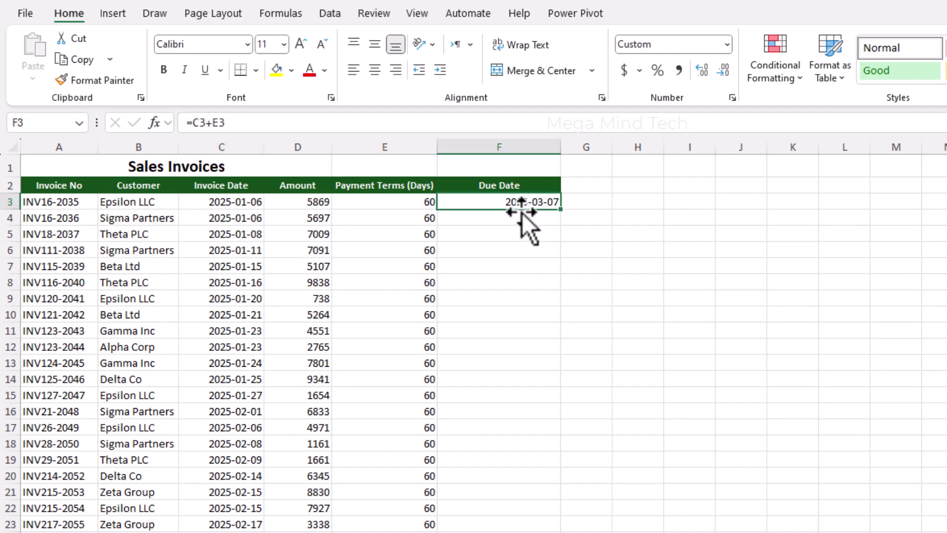
double_click(561, 209)
Step: Examine the due dates in column F against the invoice dates, payment terms and customers of several rows
drag(220, 238, 222, 443)
drag(412, 269, 424, 379)
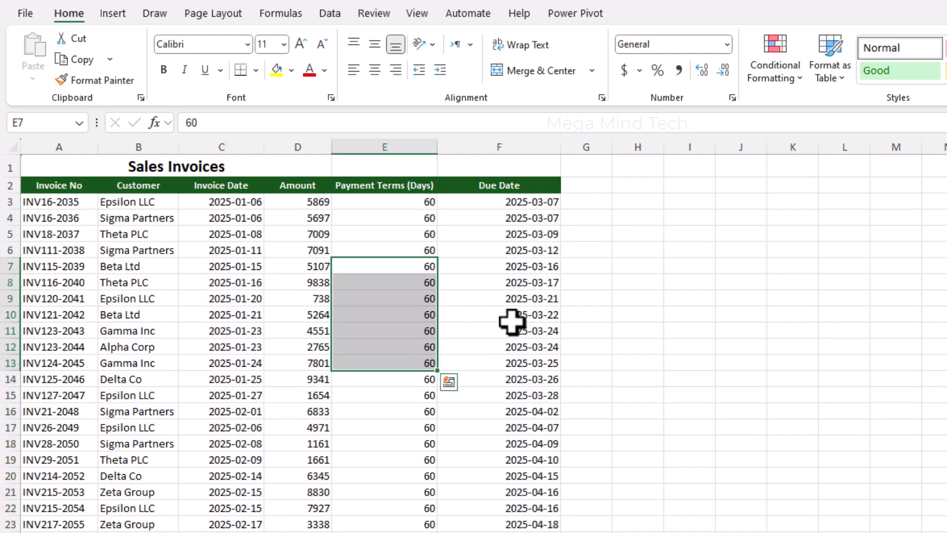
click(531, 250)
click(527, 295)
click(516, 364)
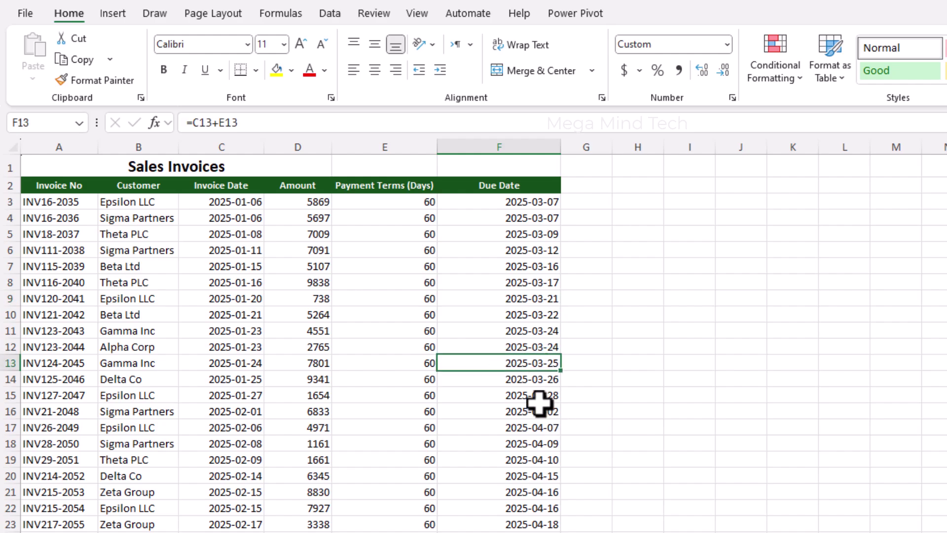
click(518, 218)
click(511, 267)
click(111, 266)
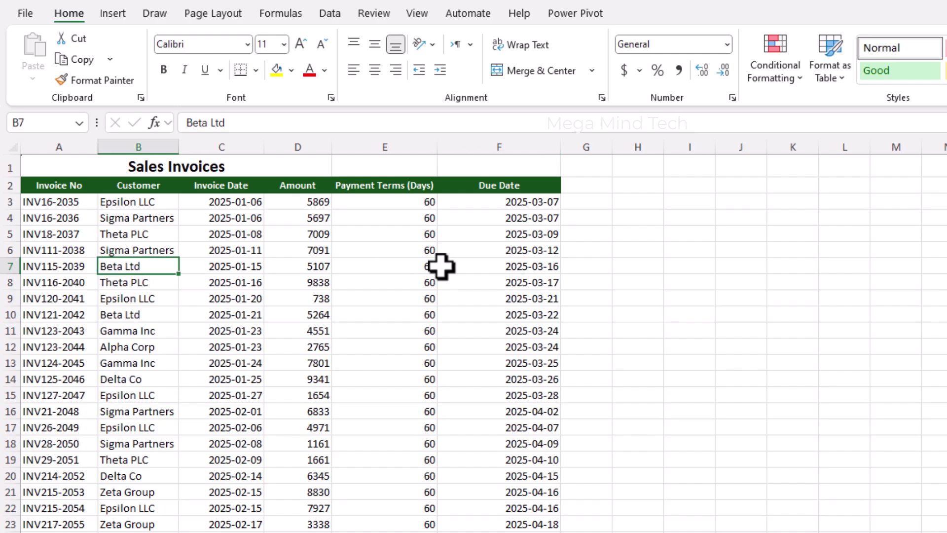
click(550, 248)
click(543, 216)
click(528, 284)
click(533, 316)
click(539, 223)
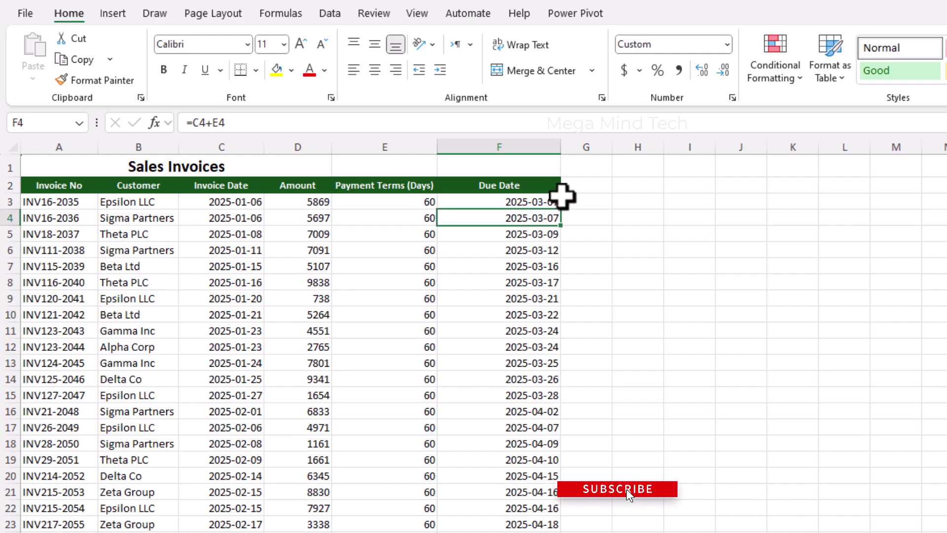
Step: Add the header "Days Invoice Overdue" in cell G2 and fit column G's width to it
click(582, 181)
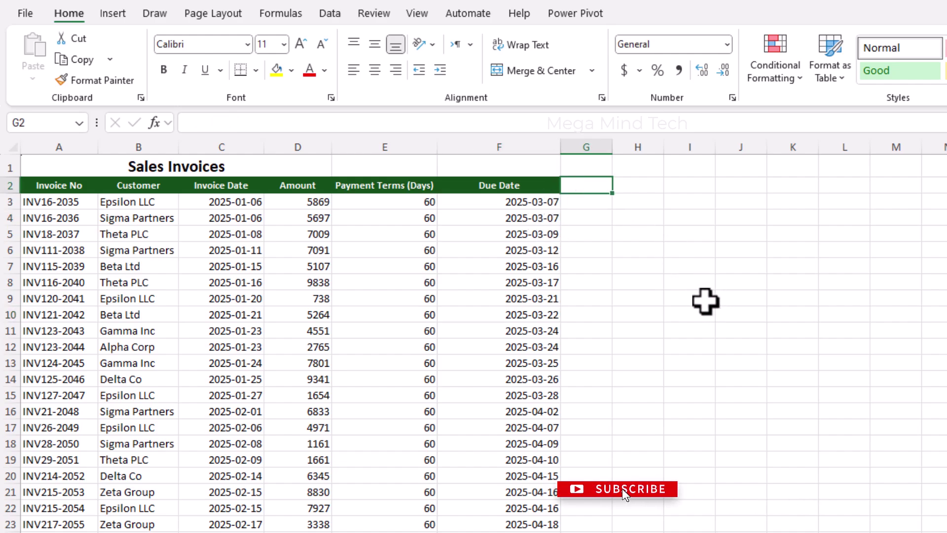
text(Days Invoice Over)
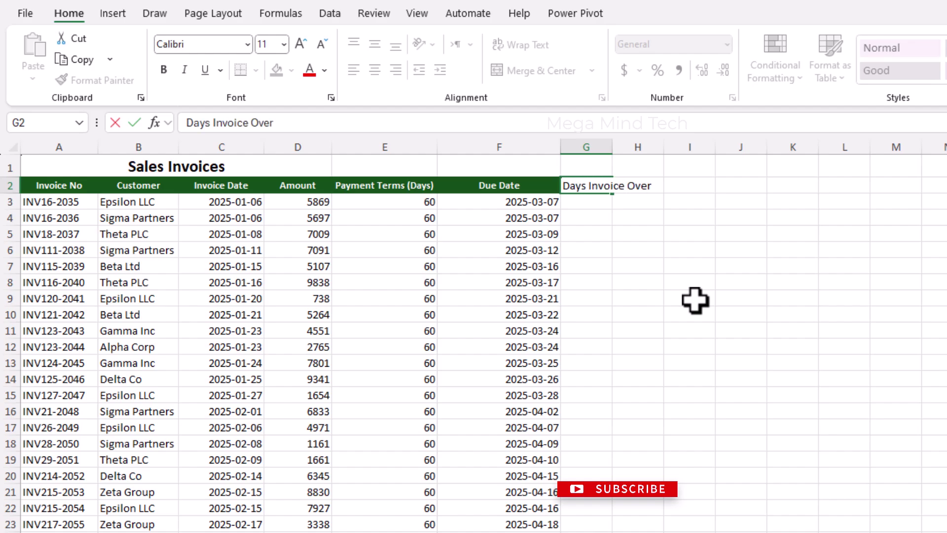
key(Return)
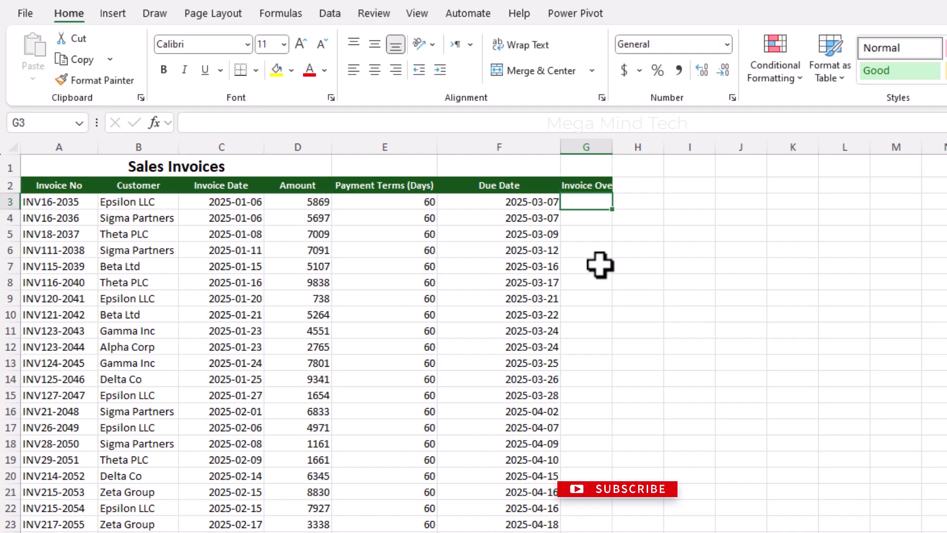
double_click(612, 147)
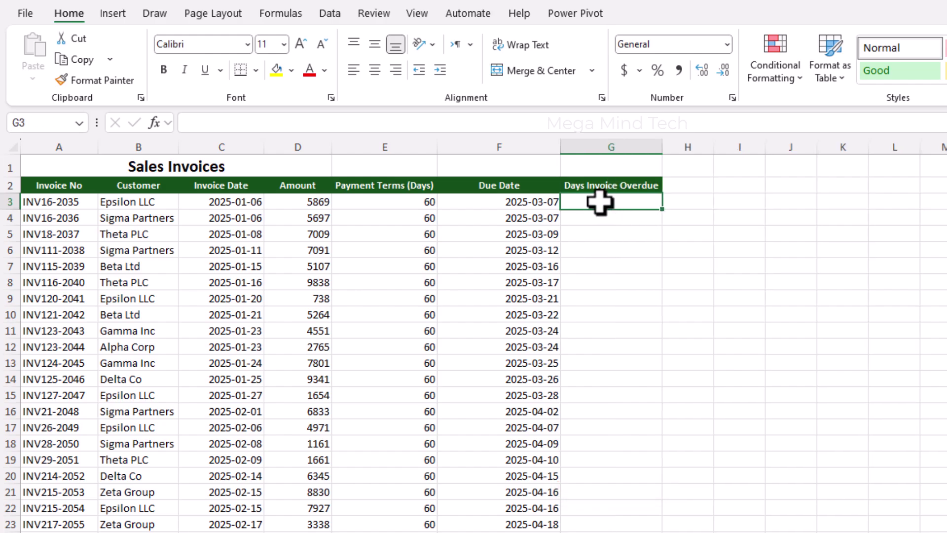
Step: Enter the formula =TODAY() in cell G3 under Days Invoice Overdue
text(=to)
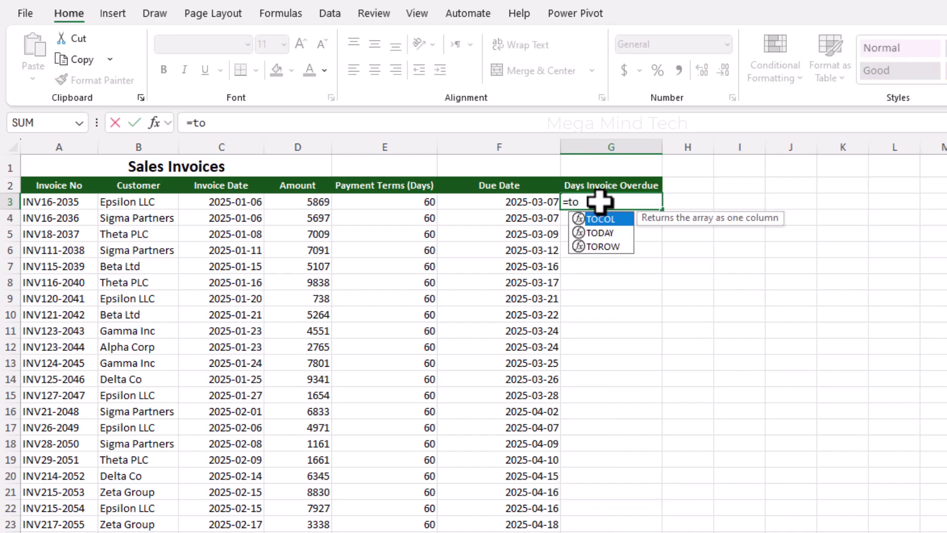
text(day()
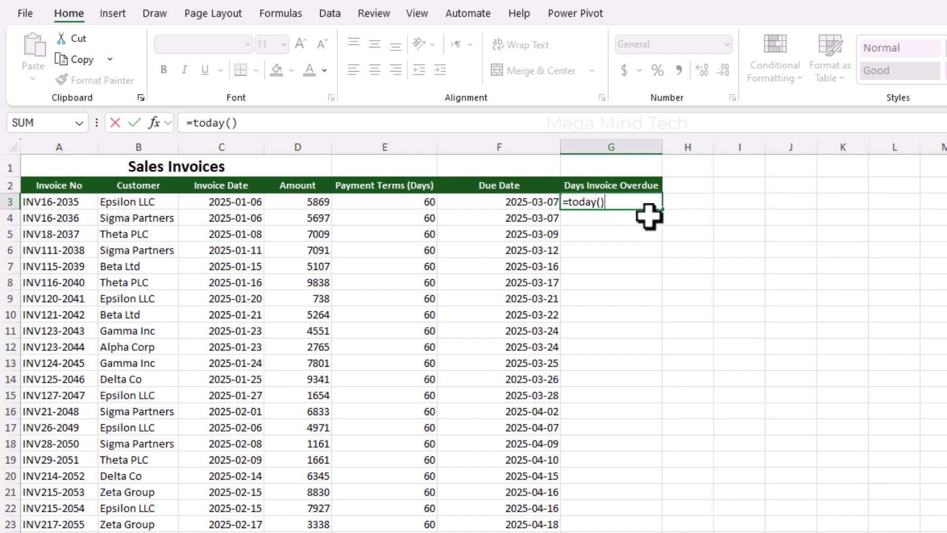
key(Return)
click(640, 204)
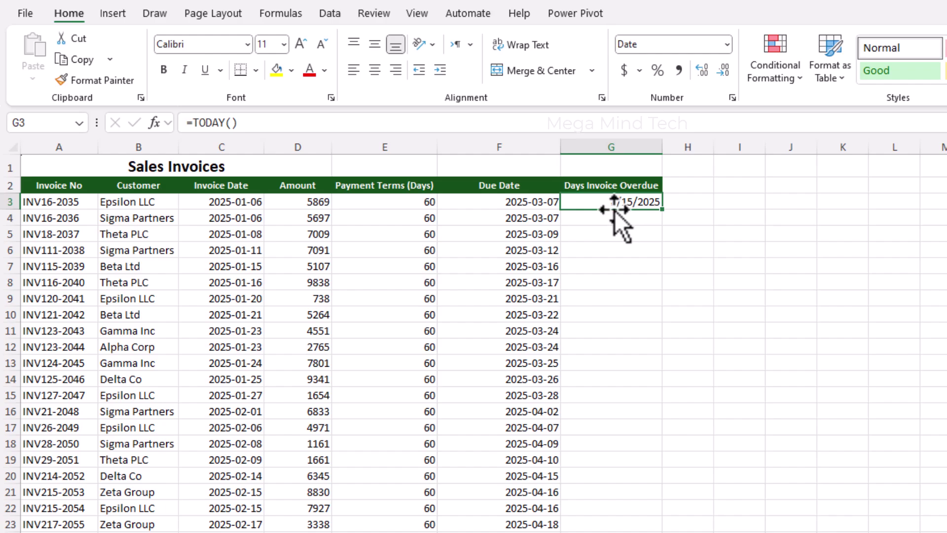
Step: Extend the G3 formula to =TODAY()-F3 so it subtracts the due date from the current date
double_click(647, 201)
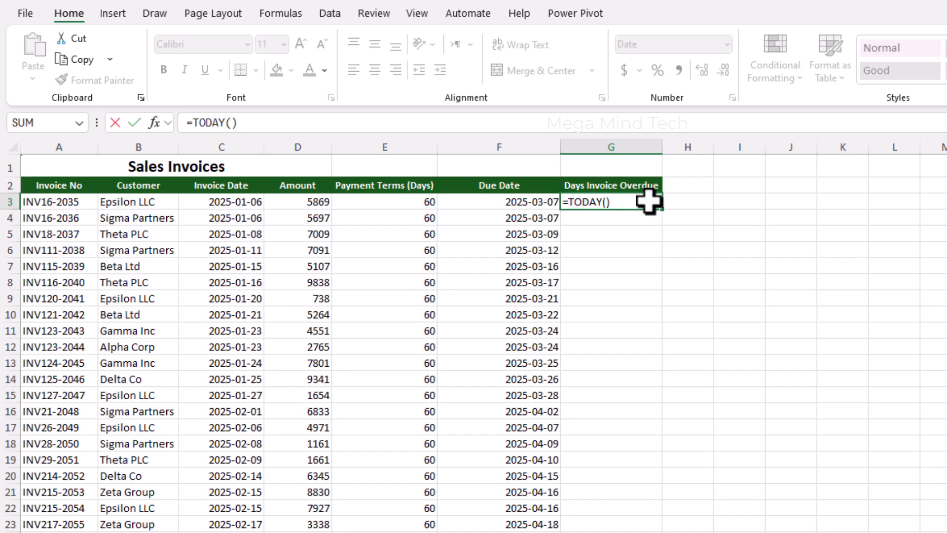
text(-)
click(509, 201)
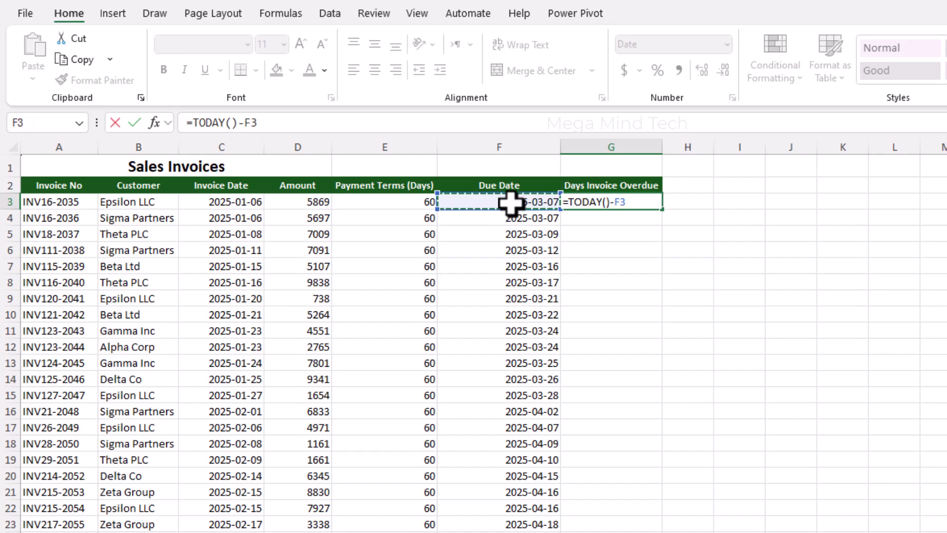
key(Return)
click(587, 204)
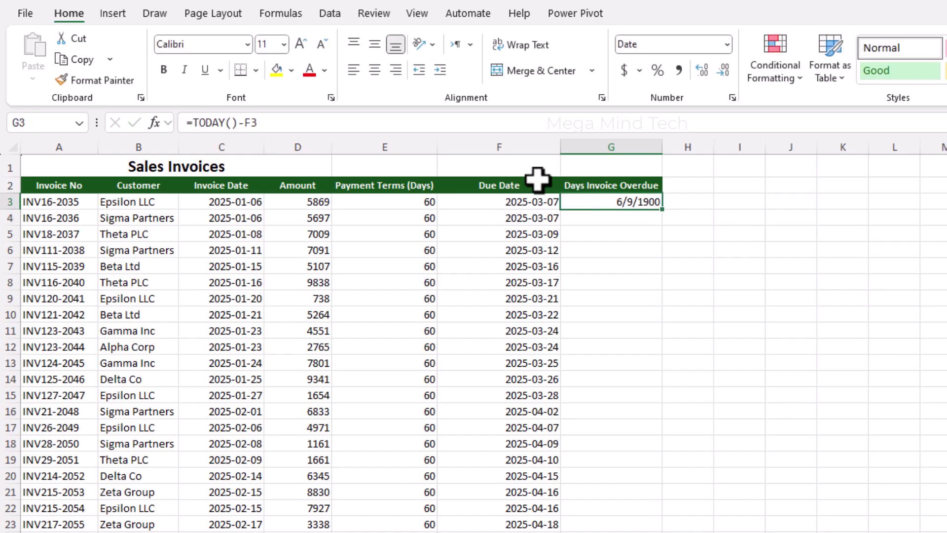
Step: Apply the General number format to the whole Days Invoice Overdue column
click(617, 146)
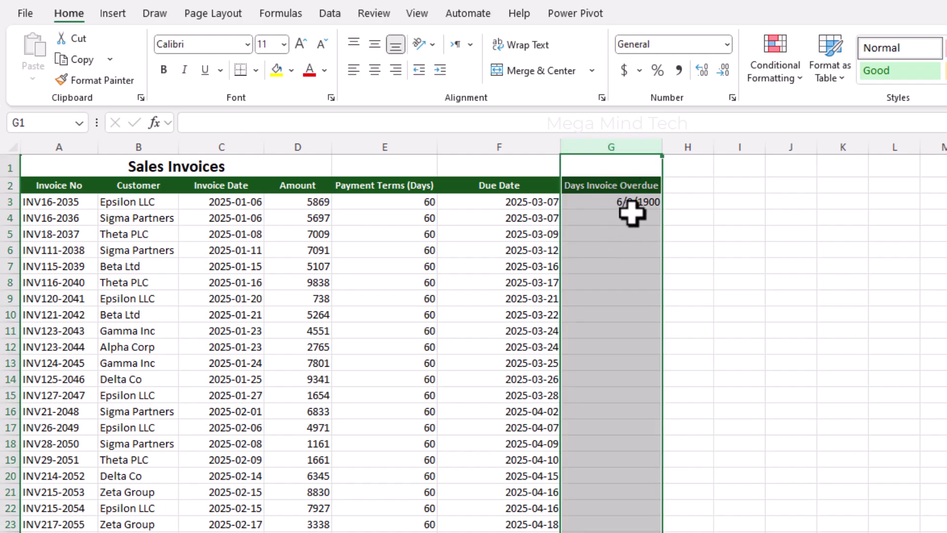
click(727, 44)
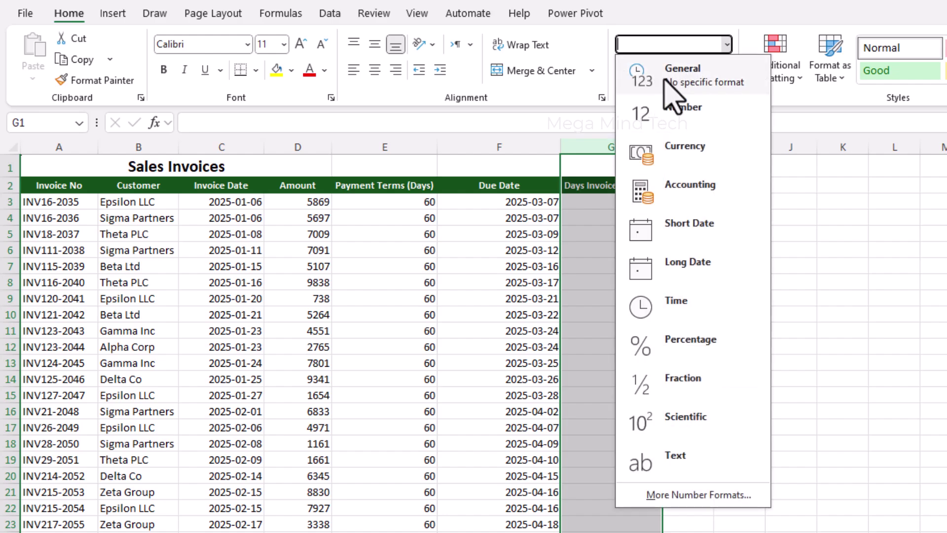
click(671, 75)
click(620, 230)
click(625, 205)
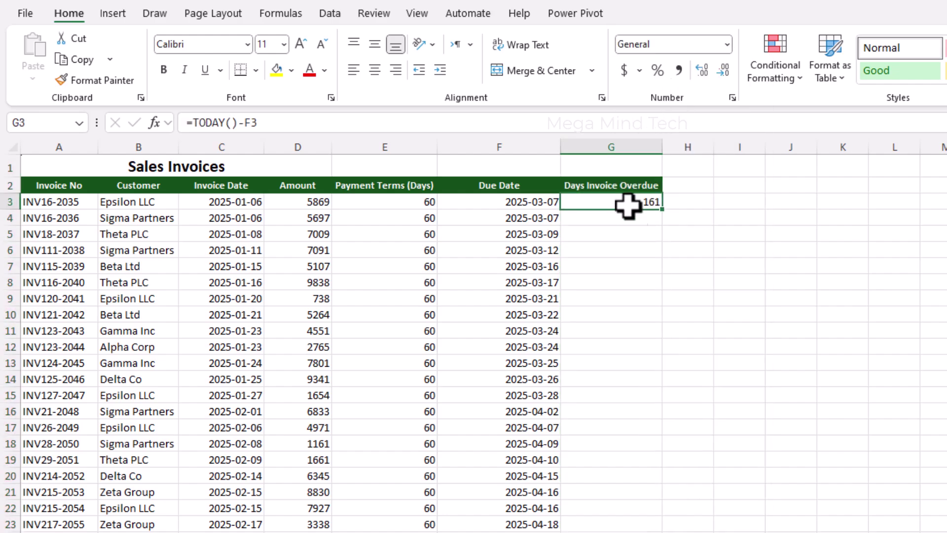
Step: Copy the overdue days formula from G3 down column G for all invoices
double_click(611, 201)
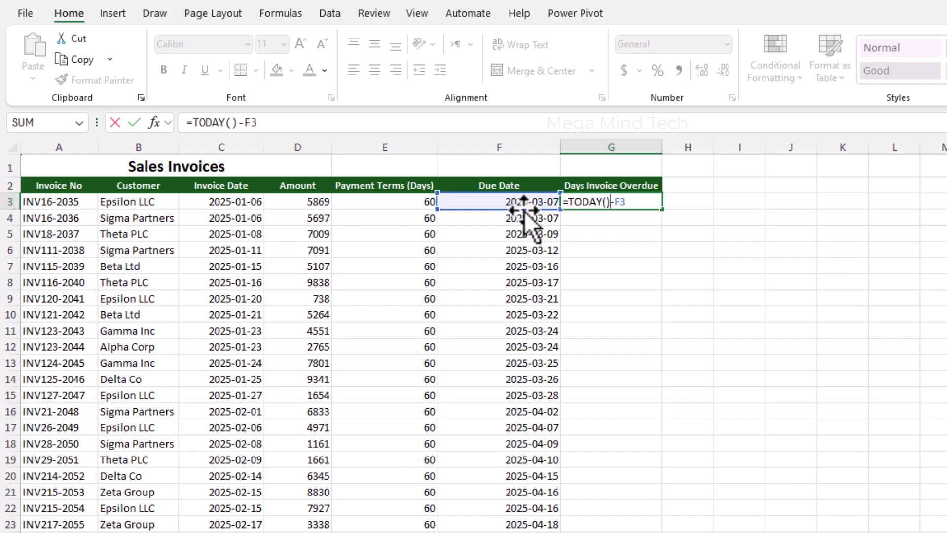
key(Escape)
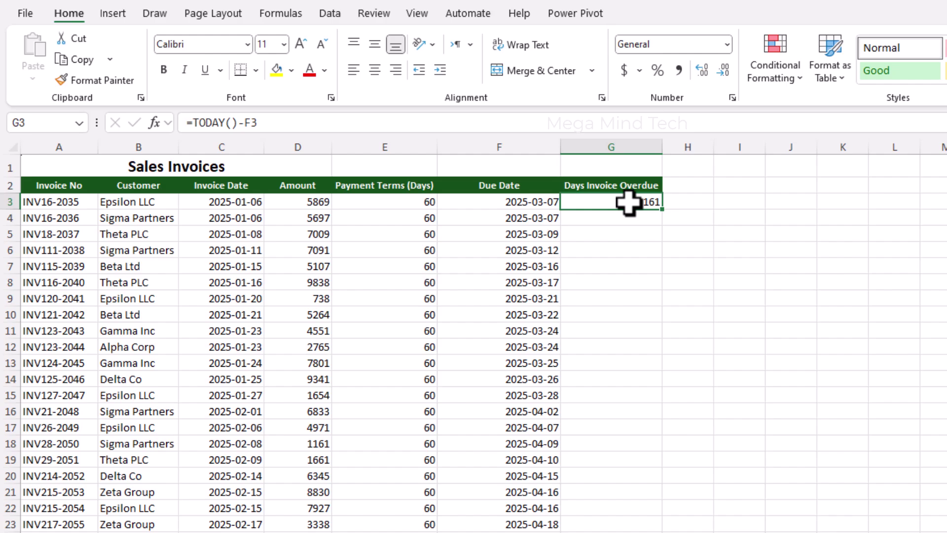
click(510, 201)
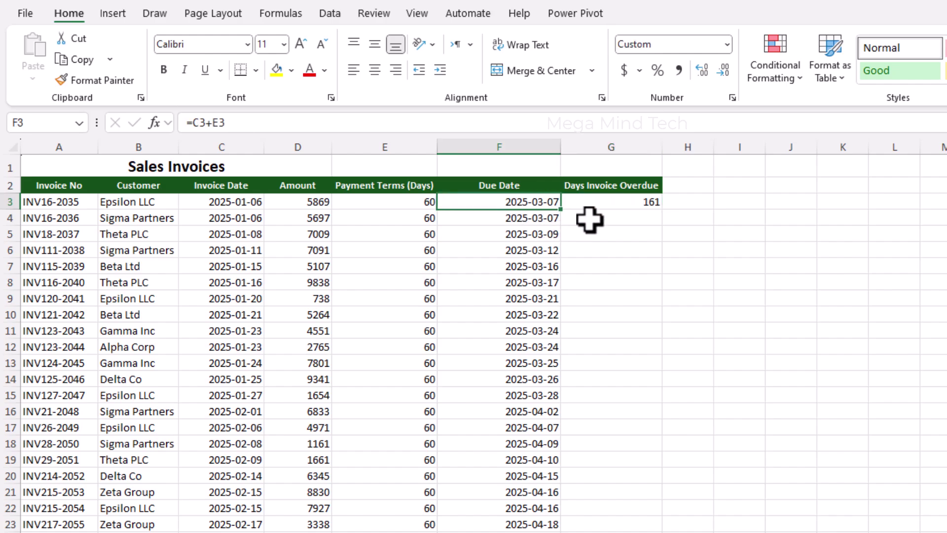
click(617, 202)
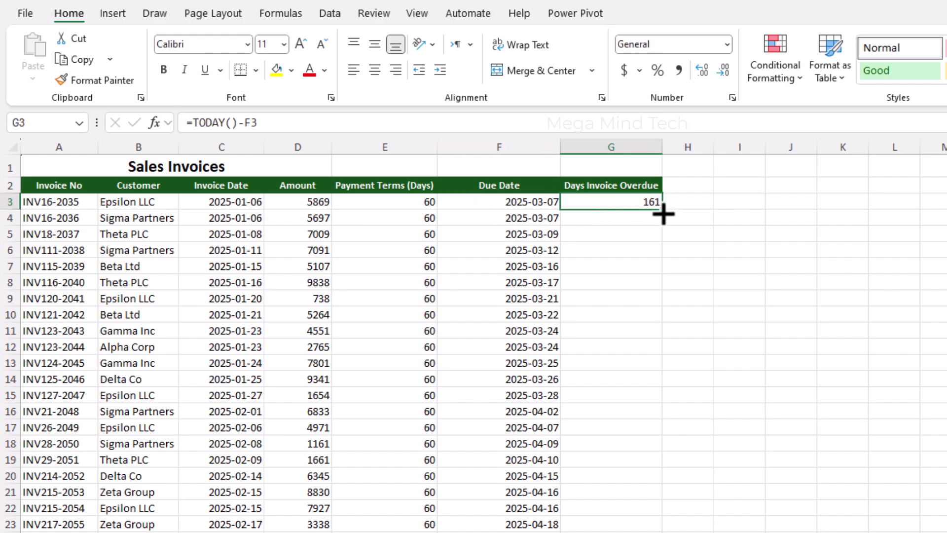
double_click(663, 213)
Step: Examine the overdue days in column G against the due dates down the list of invoices
click(601, 247)
click(599, 298)
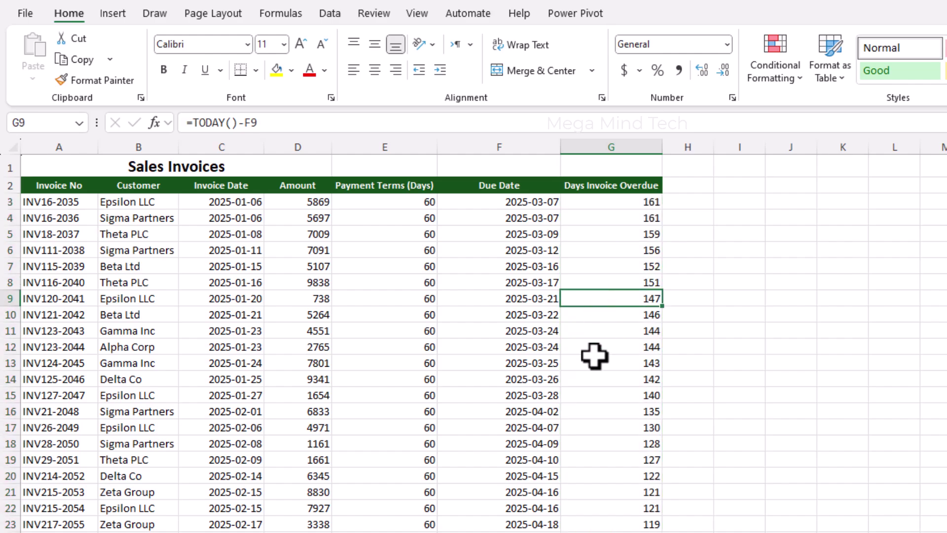
click(594, 358)
click(528, 375)
click(528, 427)
click(529, 492)
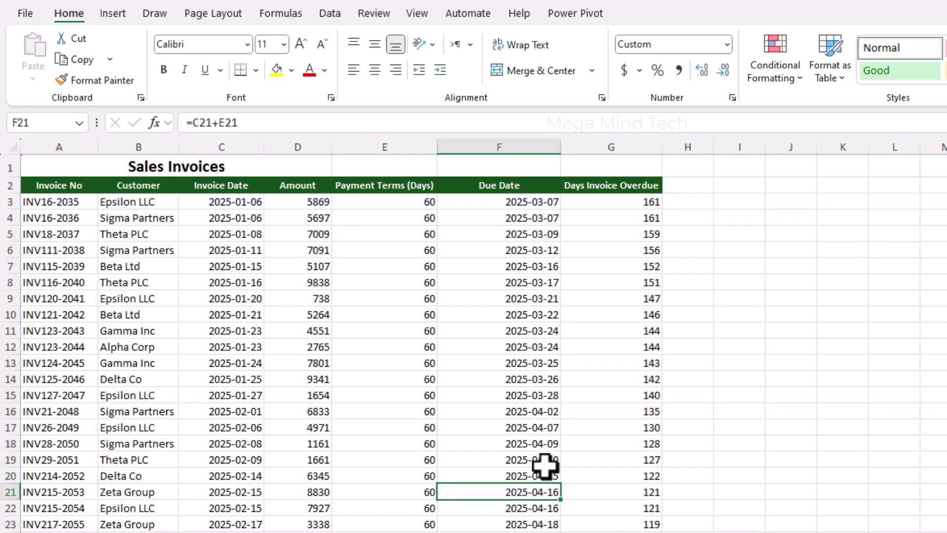
click(598, 475)
scroll(615, 513, down, 1)
click(641, 339)
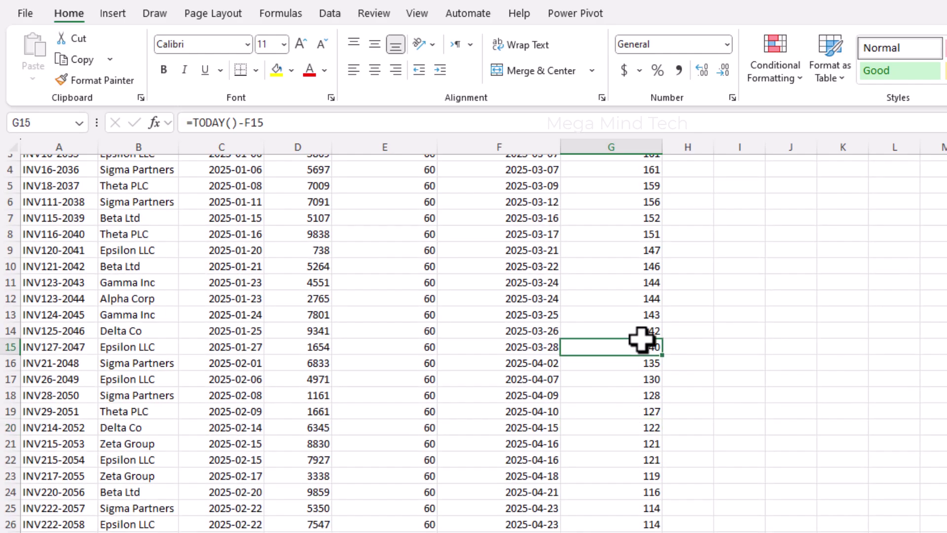
scroll(632, 383, down, 2)
click(632, 394)
scroll(636, 457, down, 2)
scroll(637, 457, down, 16)
scroll(639, 462, down, 1)
Step: Examine the overdue days of the last invoices, comparing row 91's value with its due date
click(653, 510)
click(653, 524)
click(706, 426)
click(707, 443)
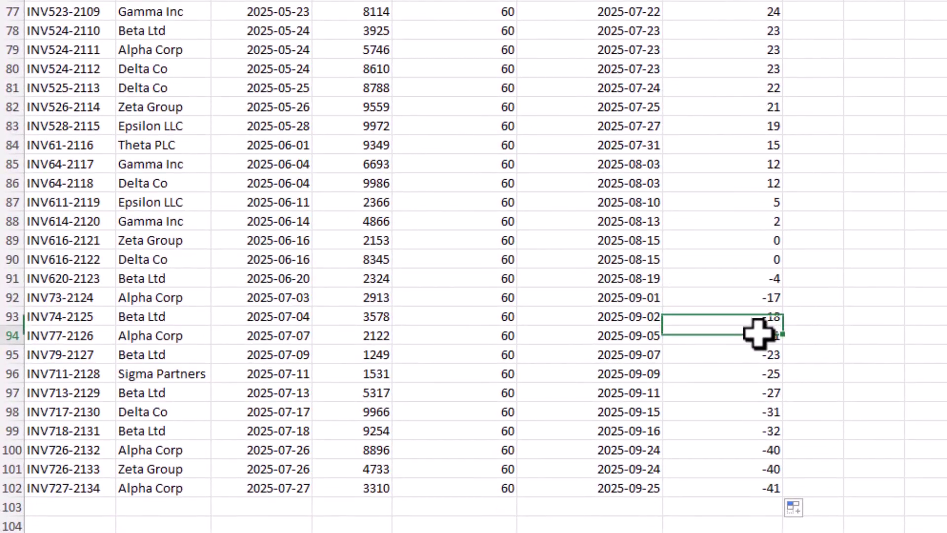
click(653, 507)
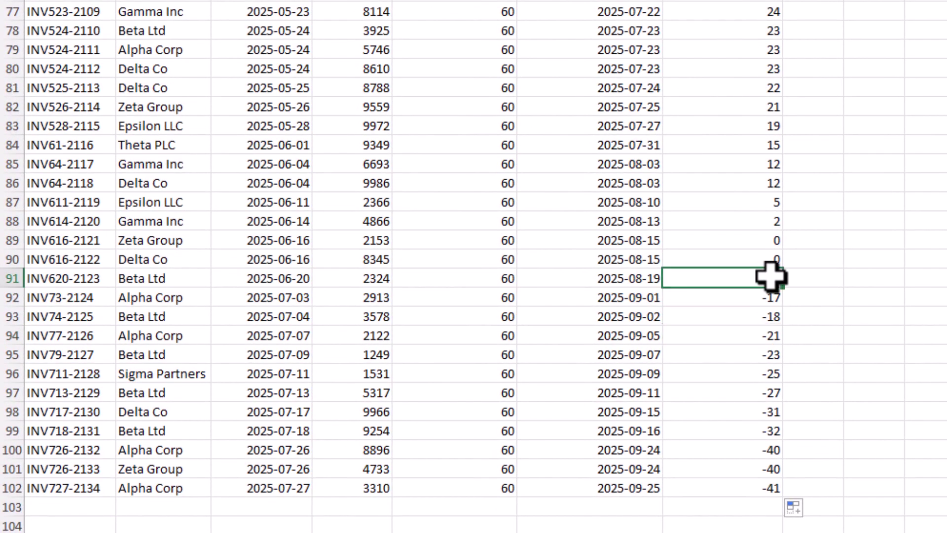
click(635, 282)
click(732, 279)
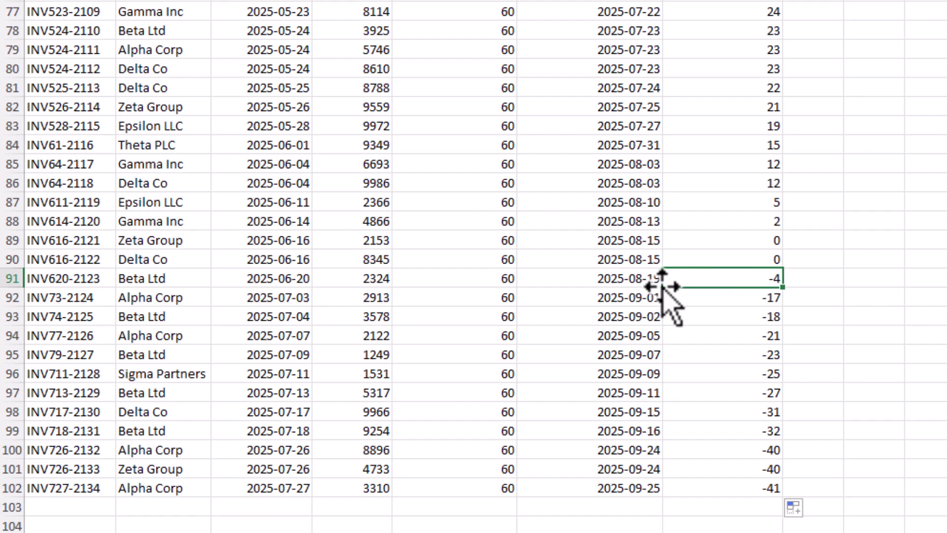
click(633, 284)
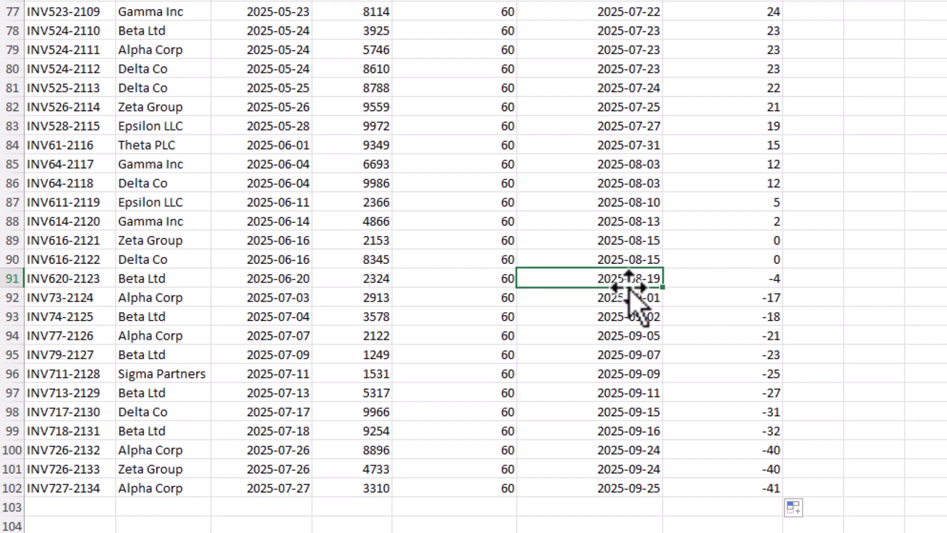
click(751, 277)
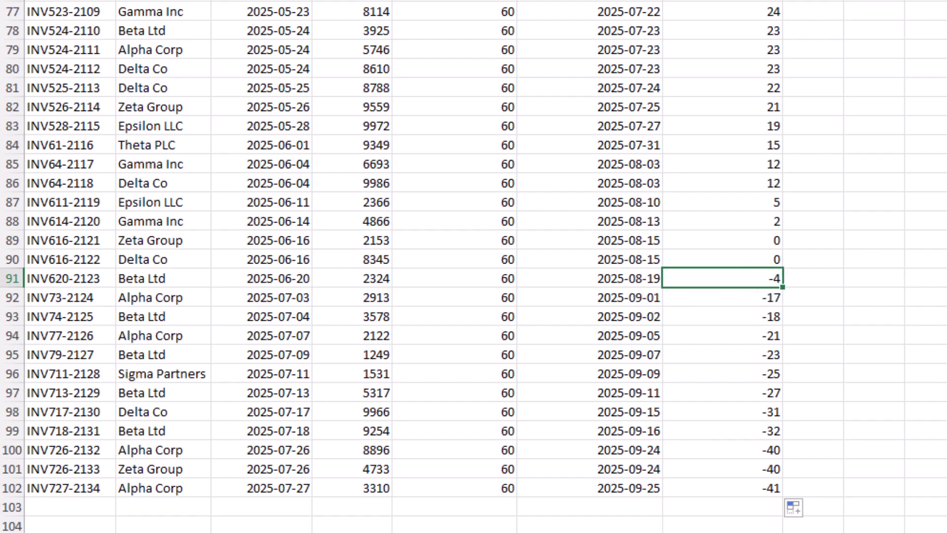
click(624, 280)
click(720, 280)
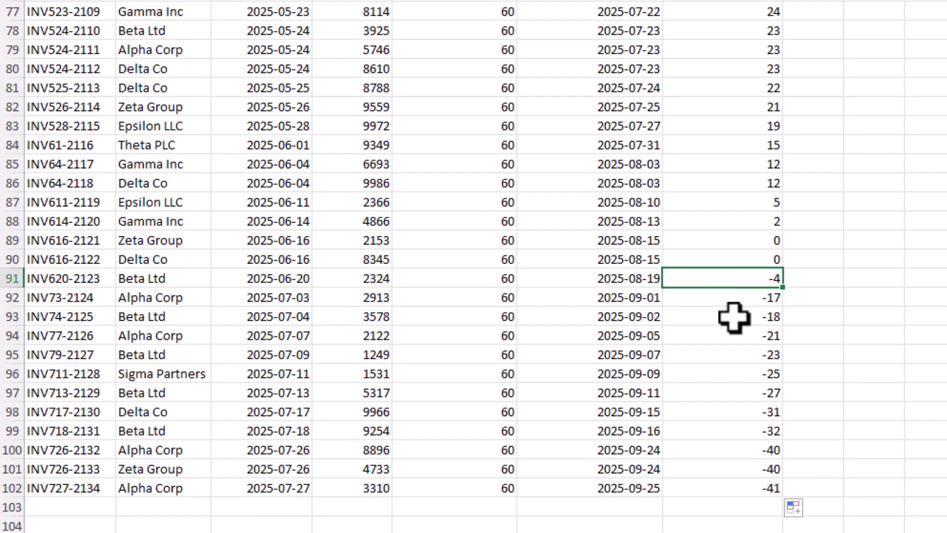
Step: Review the payment terms, due dates and overdue days of the first invoices, including the formulas in F3 and G3
scroll(734, 316, up, 20)
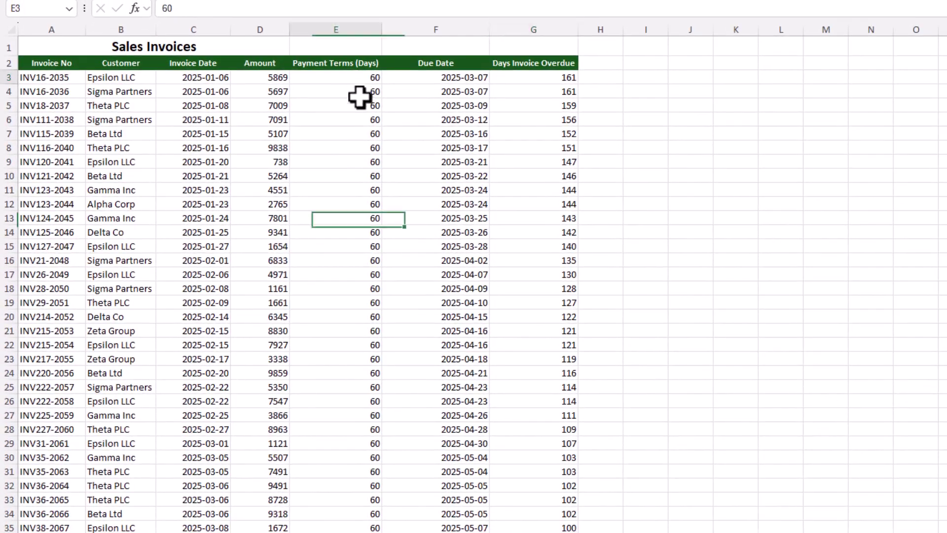
drag(346, 79, 347, 257)
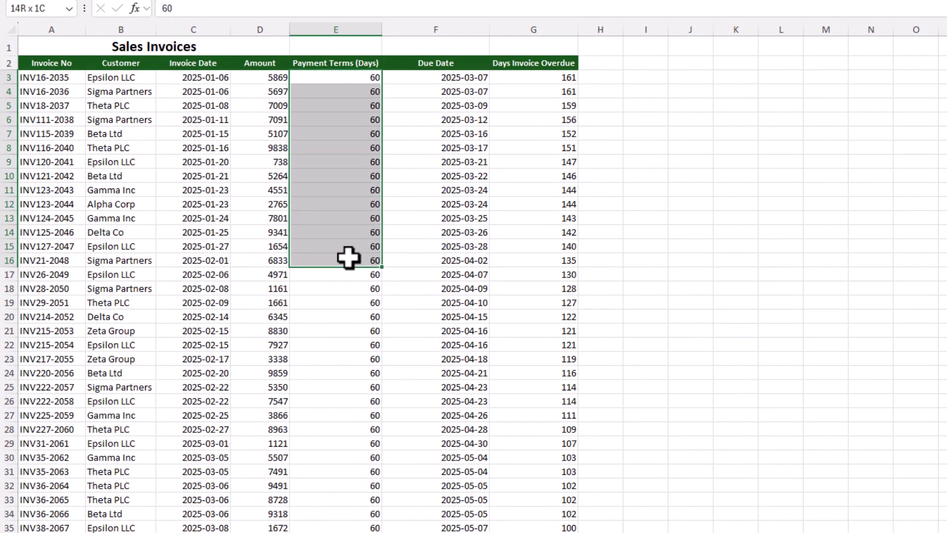
click(457, 80)
click(363, 80)
drag(482, 75, 459, 267)
click(473, 78)
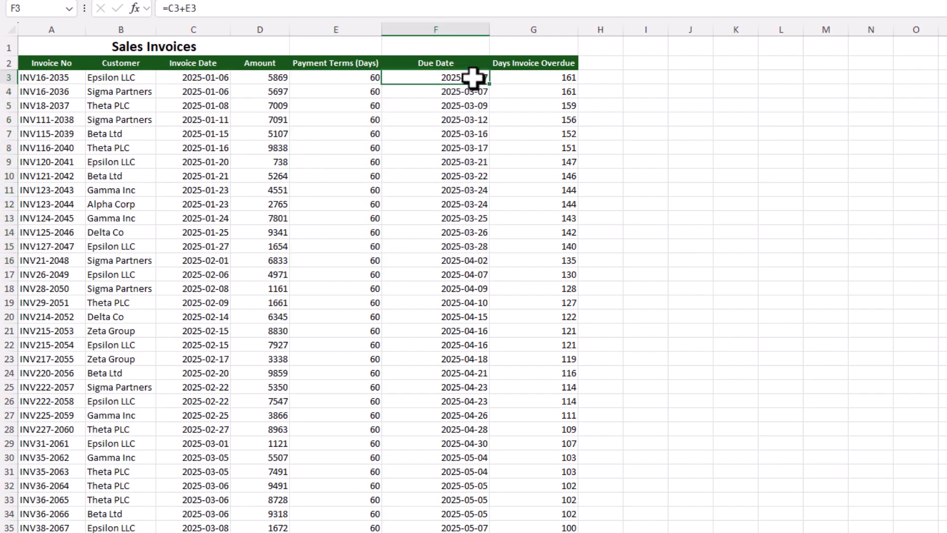
click(538, 73)
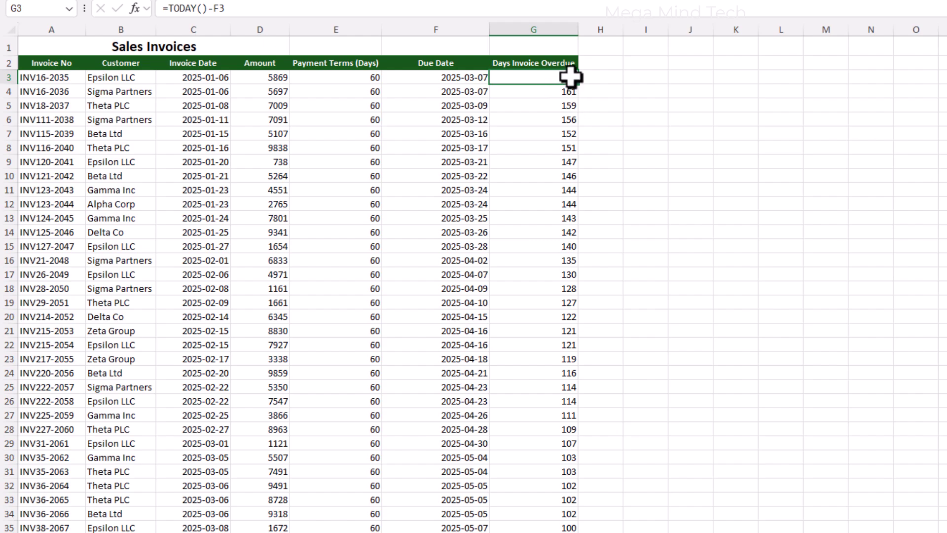
click(569, 92)
click(592, 77)
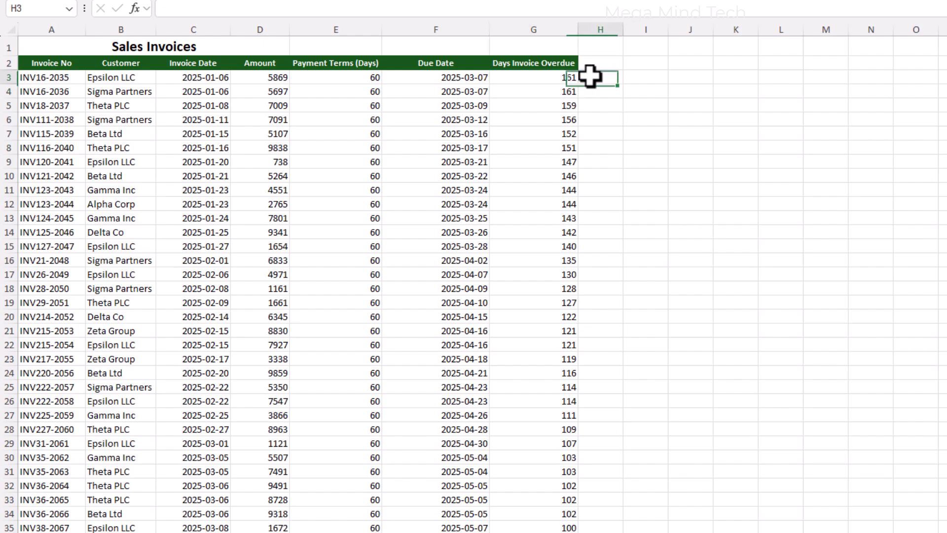
click(568, 94)
Step: Add the header "Aging Bucket" in cell H2 and fit column H's width to it
click(599, 63)
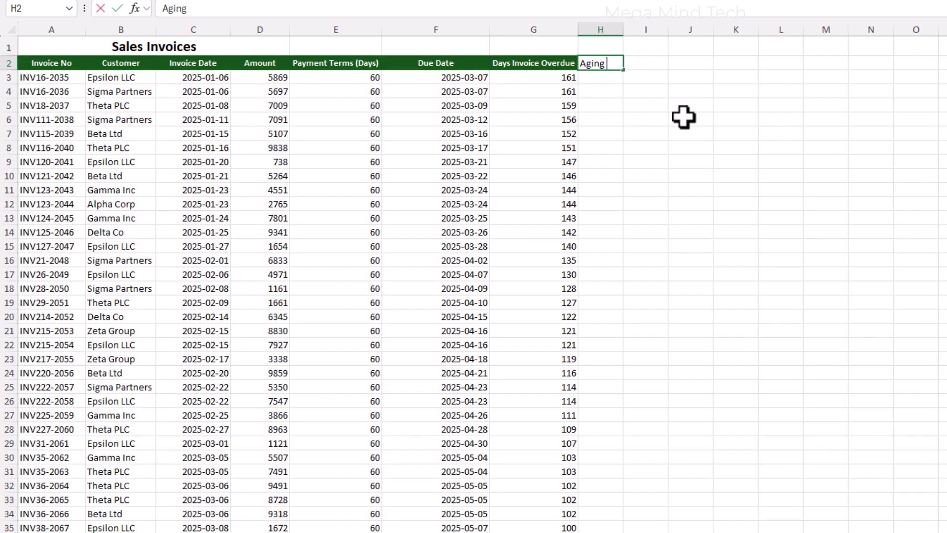
text(Aging Bucket)
key(Return)
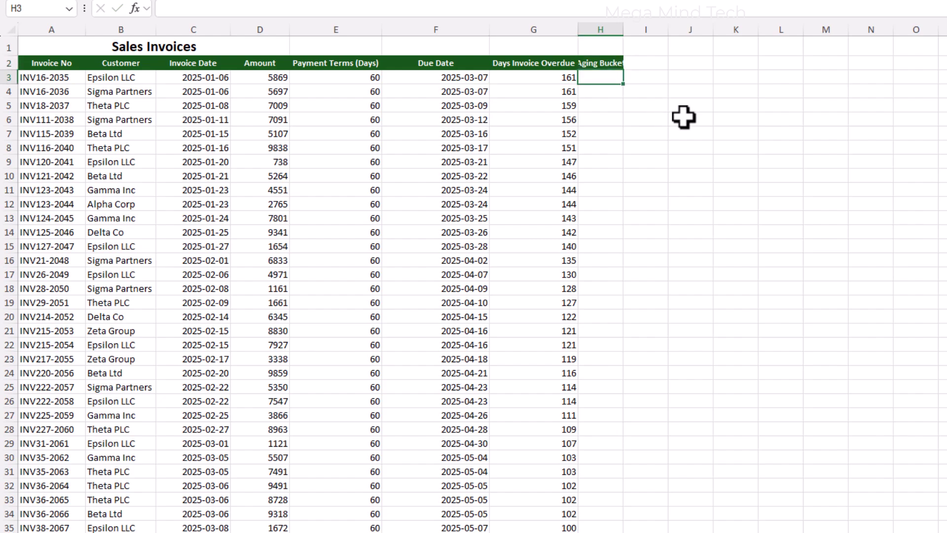
double_click(624, 29)
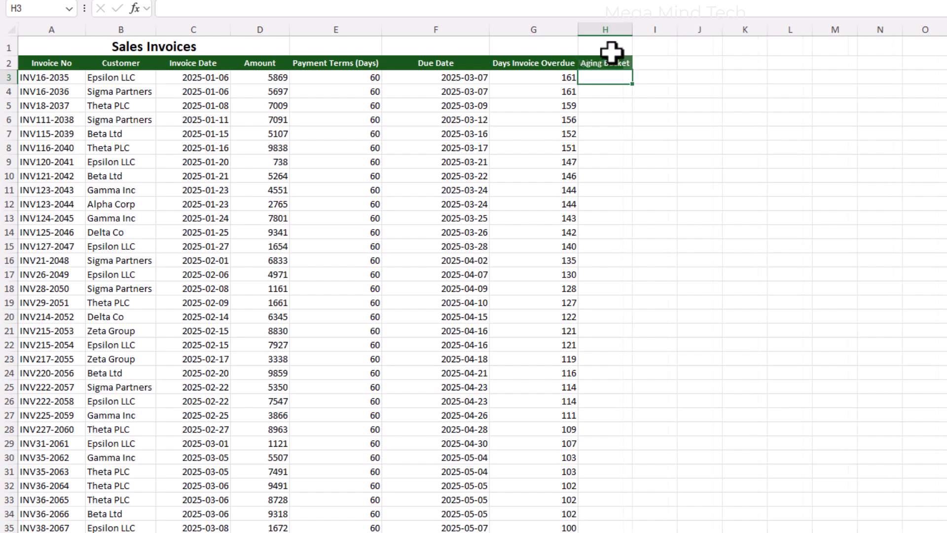
Step: Enter the aging thresholds 0, 30, 60, 90 and 120 in cells K3 to K7
click(549, 78)
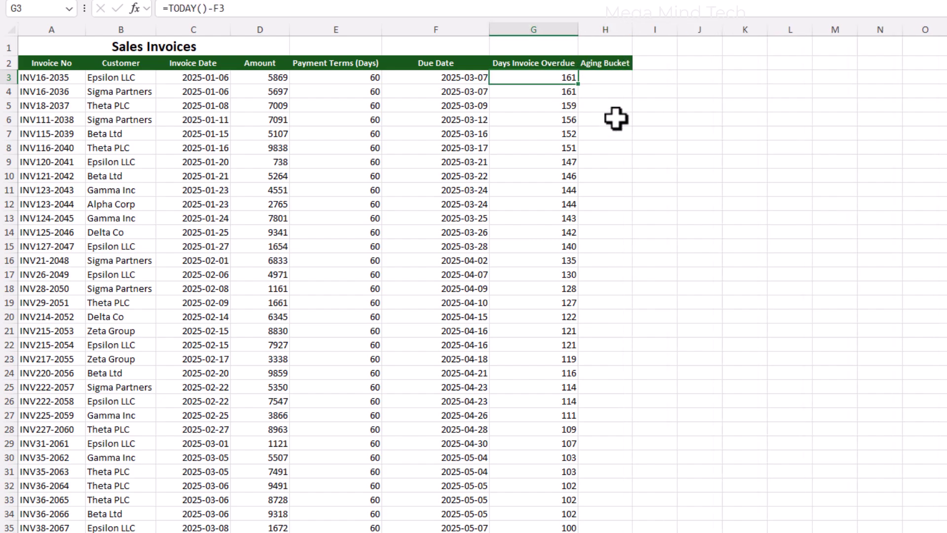
click(736, 79)
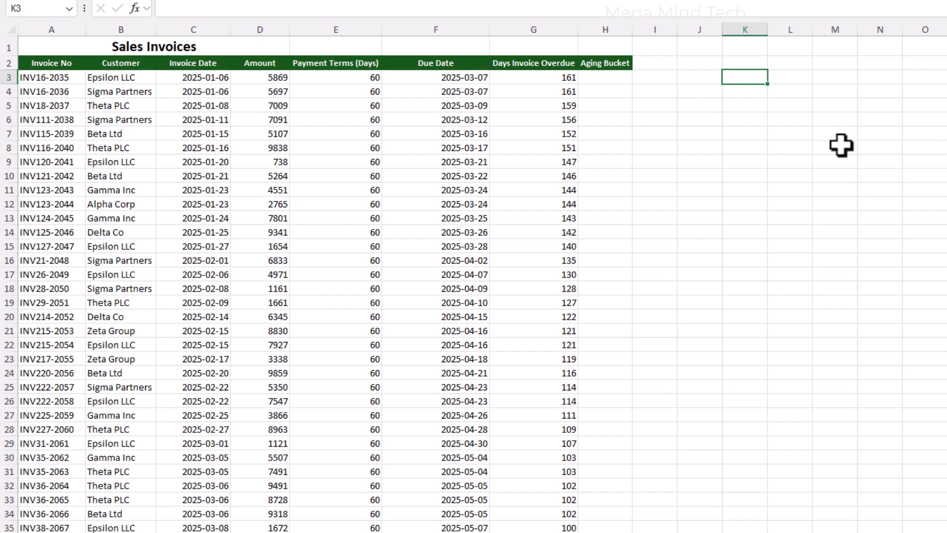
text(0)
key(Return)
text(30)
key(Return)
text(60)
key(Return)
text(90)
key(Return)
text(120)
key(Return)
drag(754, 74, 752, 153)
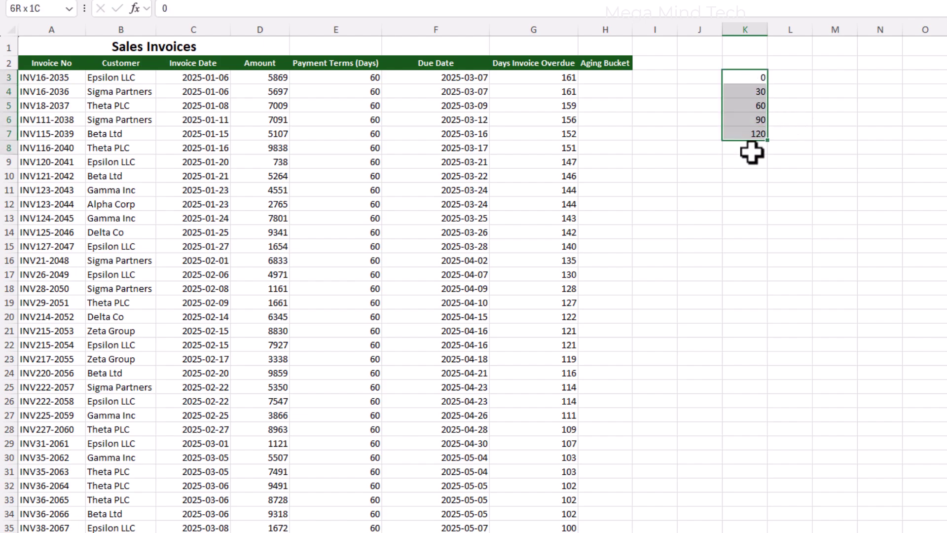
click(755, 135)
click(538, 109)
click(556, 147)
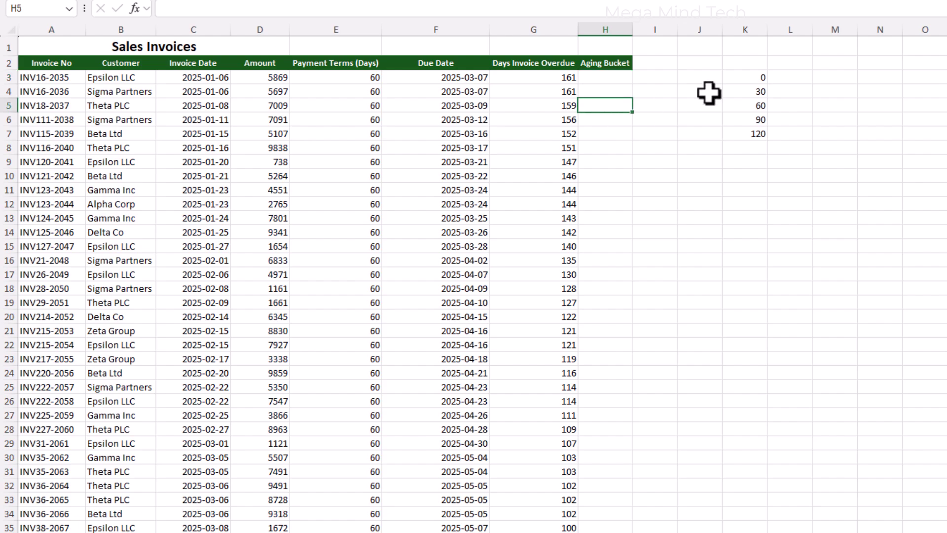
click(788, 77)
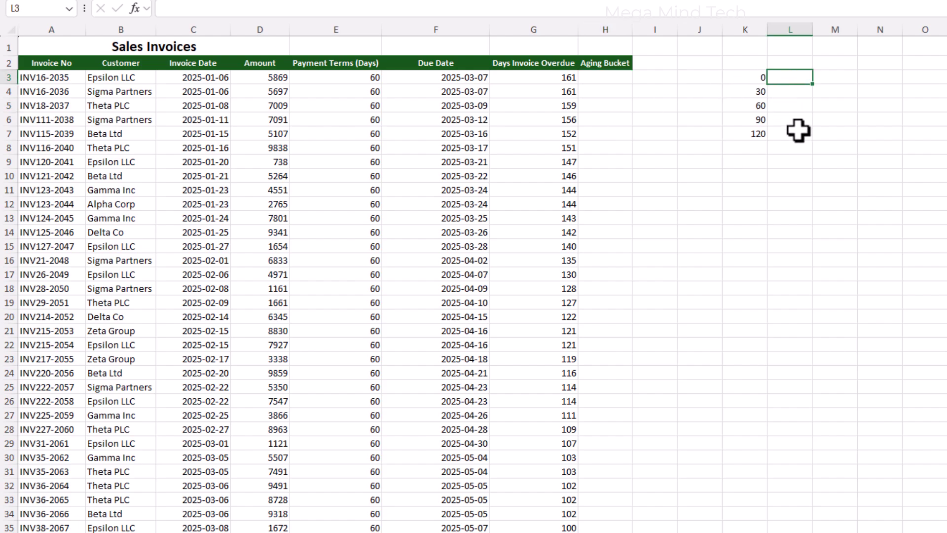
Step: Label the 0 threshold "Not Due Yet" in column L, fit the column to it, and shift the threshold table to start in row 4
text(Not Due Yet)
key(Return)
drag(812, 33, 812, 33)
double_click(812, 33)
click(628, 90)
click(788, 92)
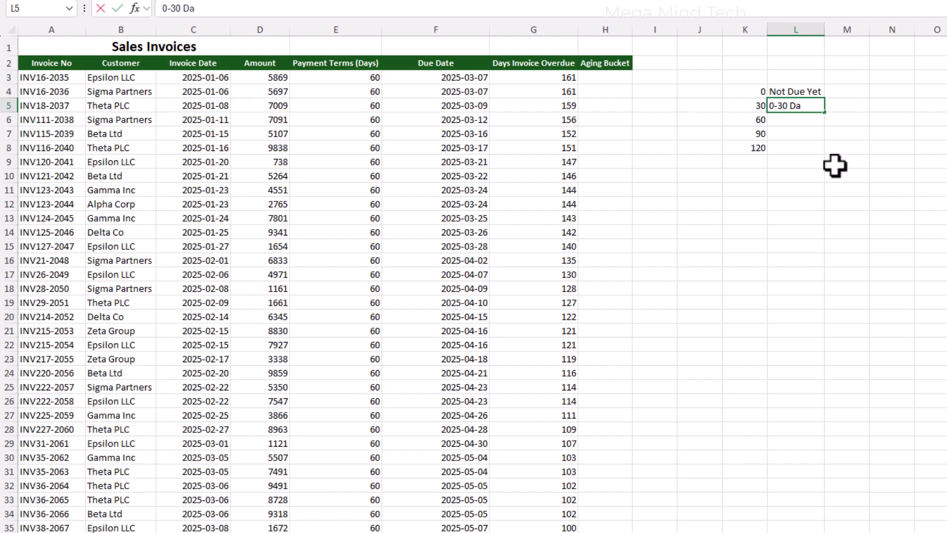
Step: Enter "0-30 Days Overdue", "31-60 Days Overdue", "61-90 Days Overdue", "91-120 Days Overdue" and "Over 120 Days Overdue" in L5 to L9, widening column L
text(due)
key(Return)
drag(824, 30, 854, 30)
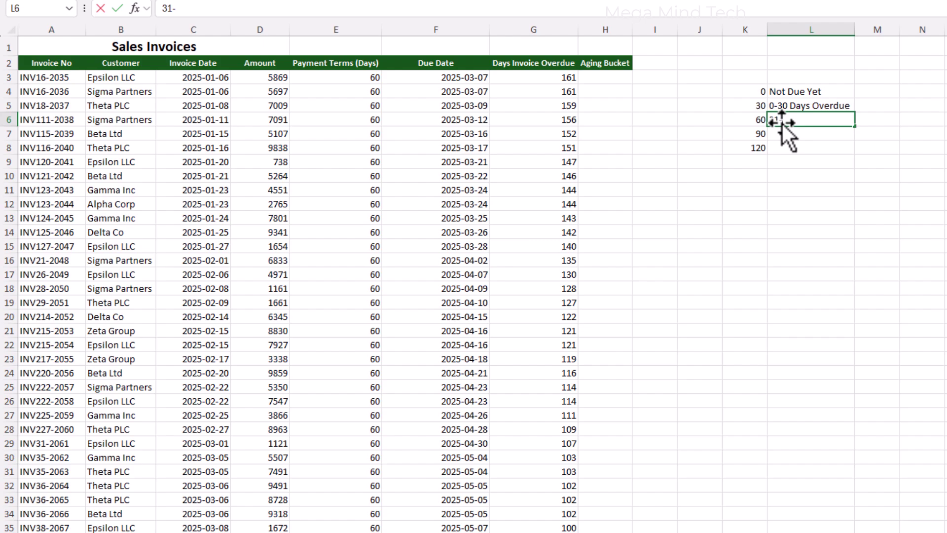
text(31-60 Days Overdue)
key(Return)
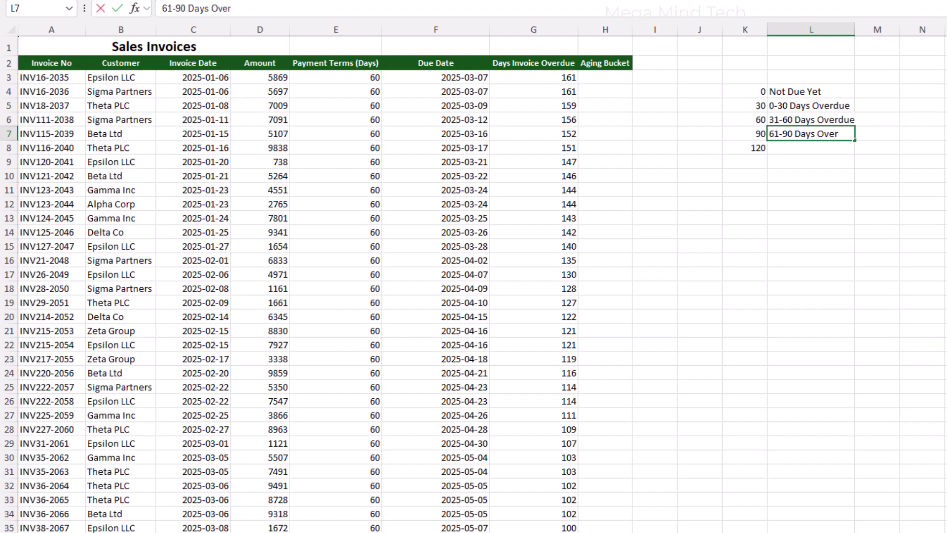
key(Return)
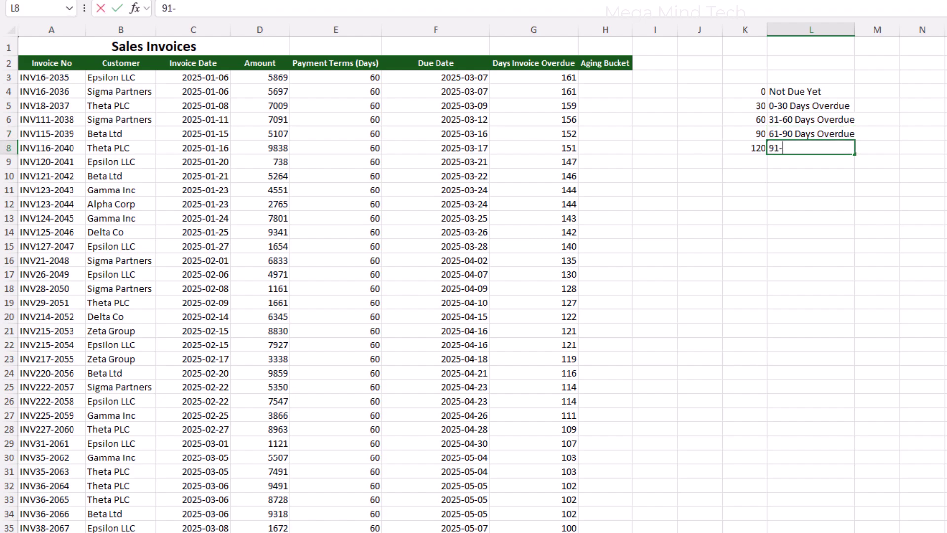
text(91-120 Days Overdue)
key(Return)
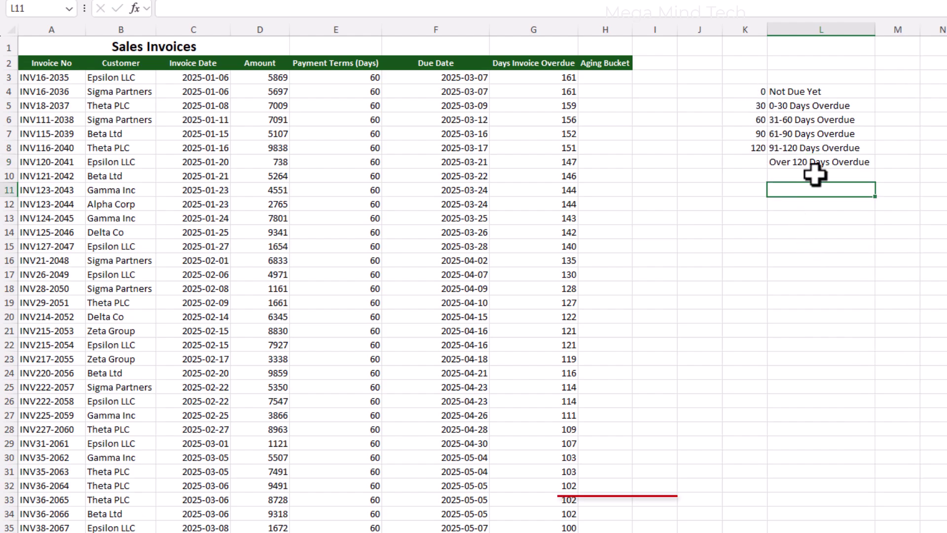
Step: Begin an IF formula in H3 that returns L4 when G3<=K4
click(611, 75)
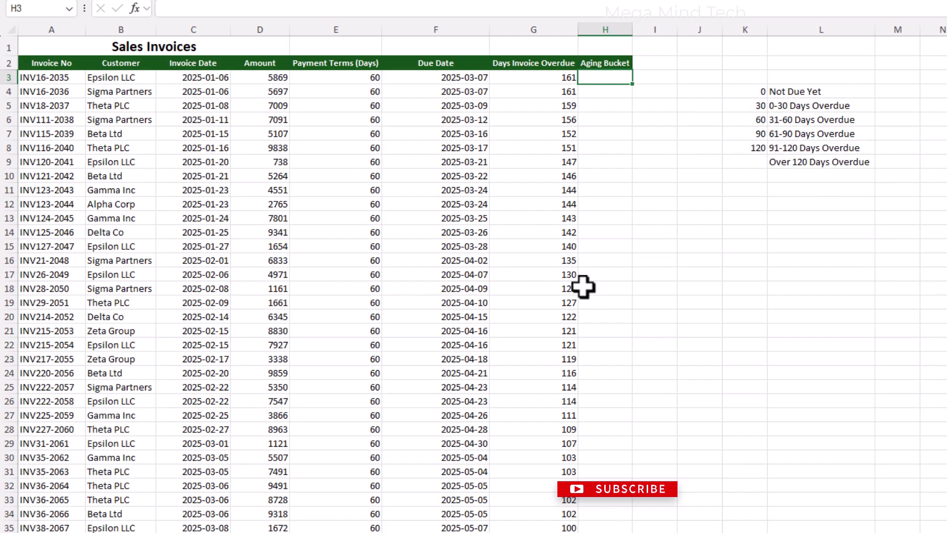
text(=IF()
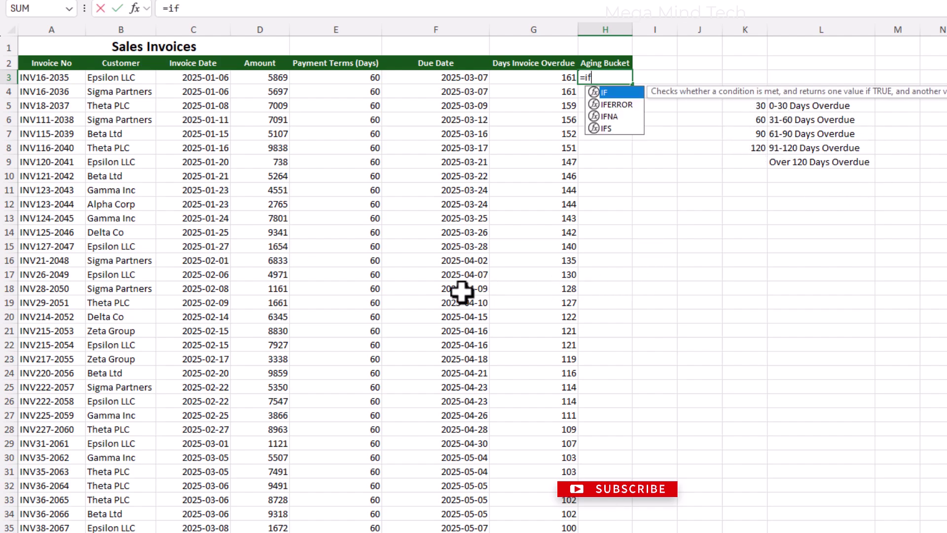
drag(640, 91, 641, 180)
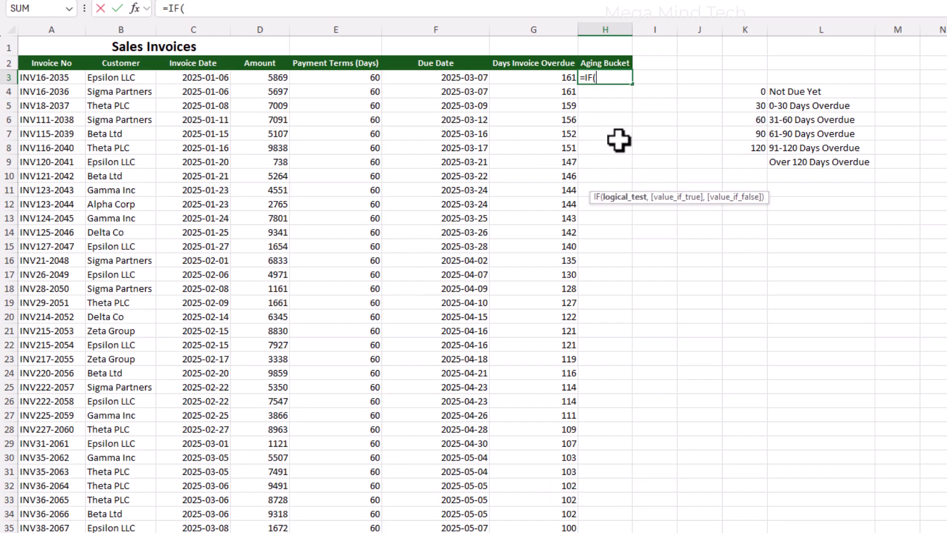
click(564, 77)
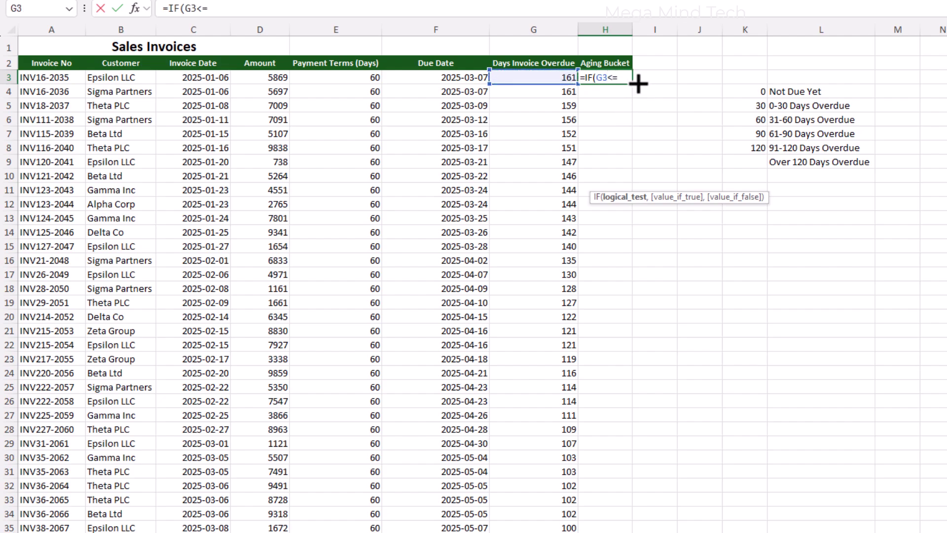
click(740, 91)
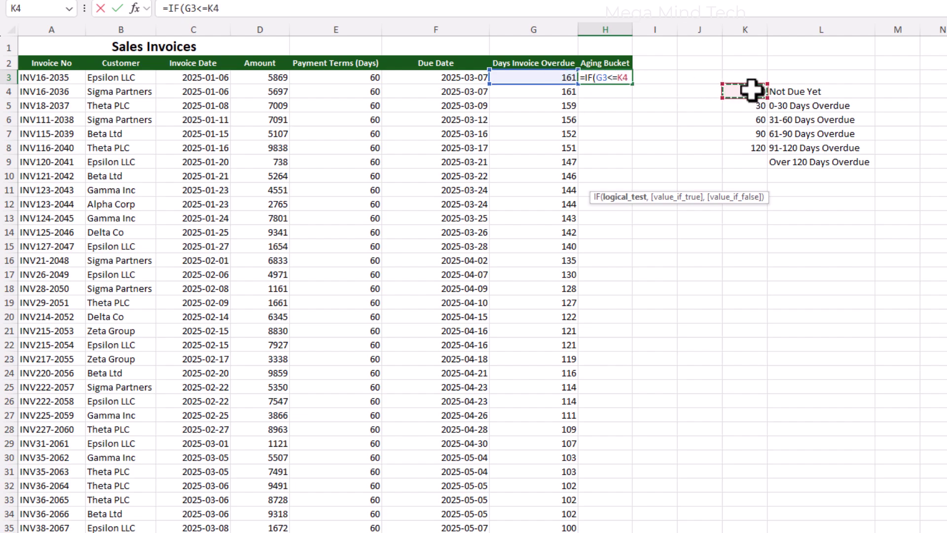
text(,)
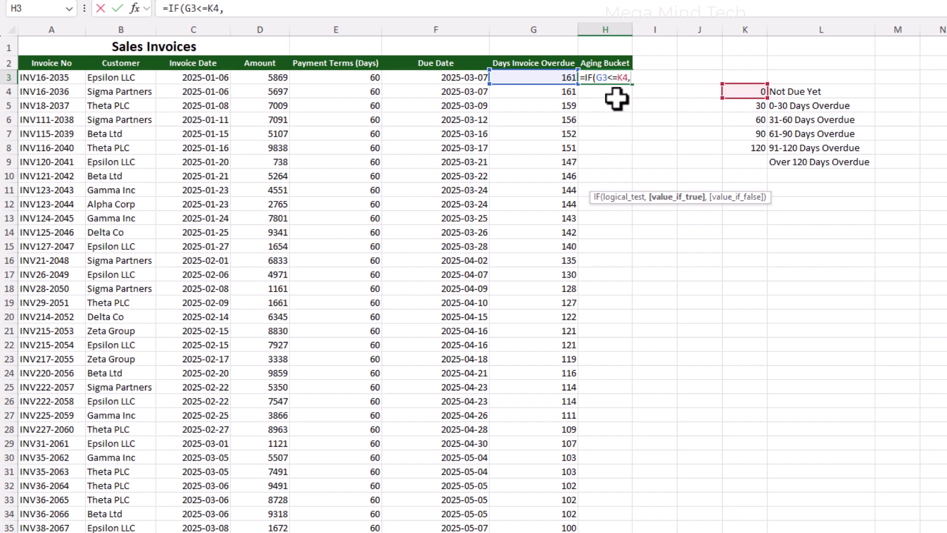
click(799, 91)
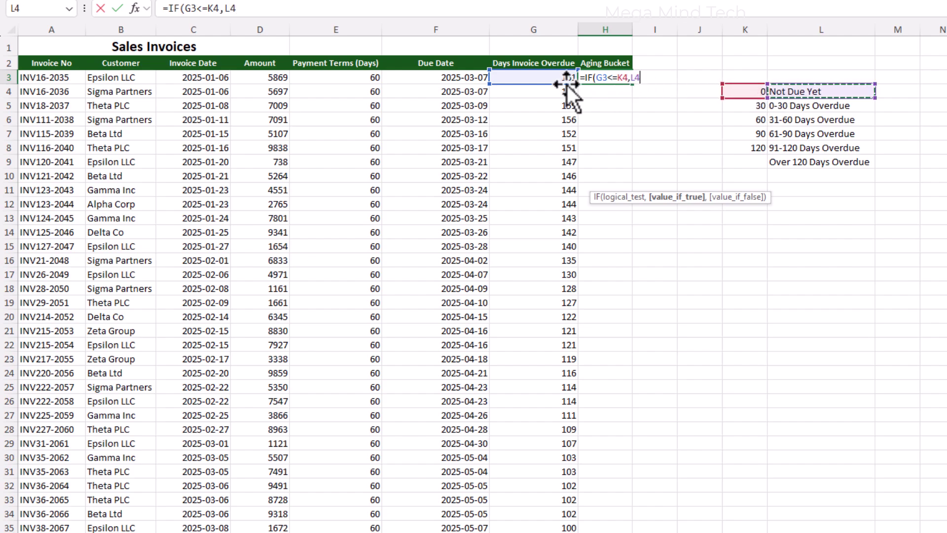
Step: Nest a second IF in H3's formula that returns L5 when G3<=K5
text(,)
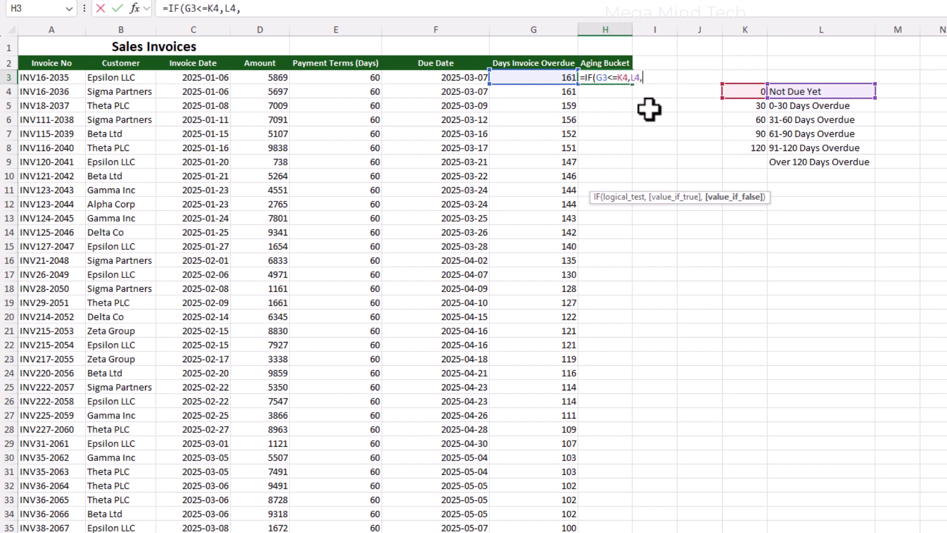
text(if()
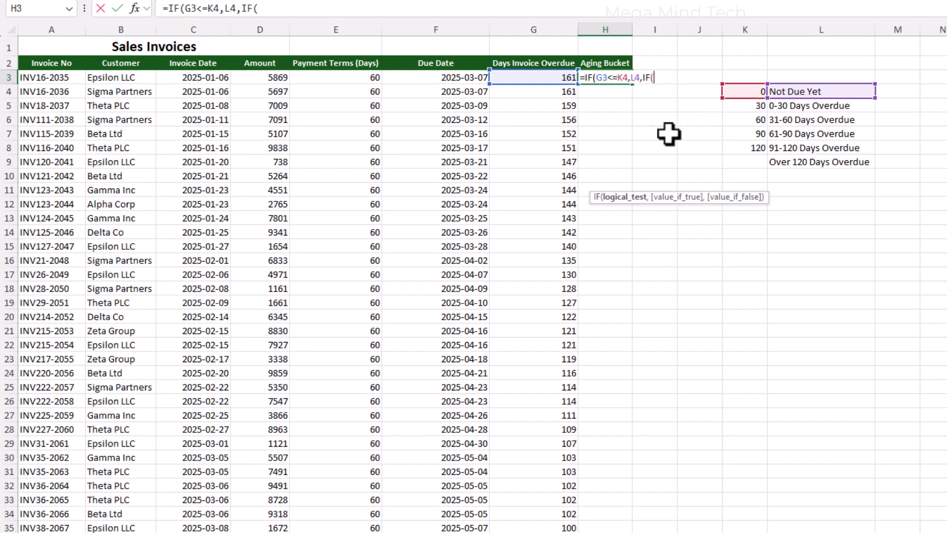
click(557, 77)
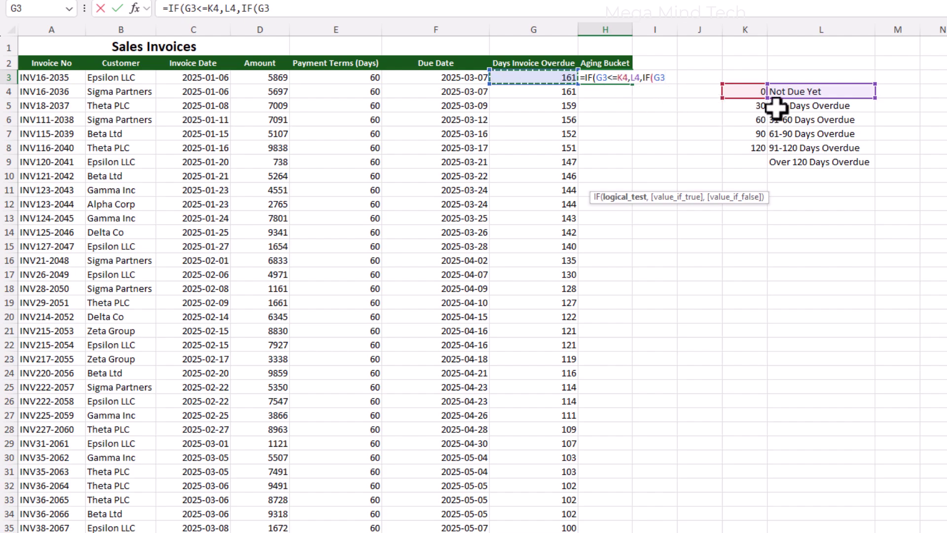
click(757, 105)
text(,)
click(809, 107)
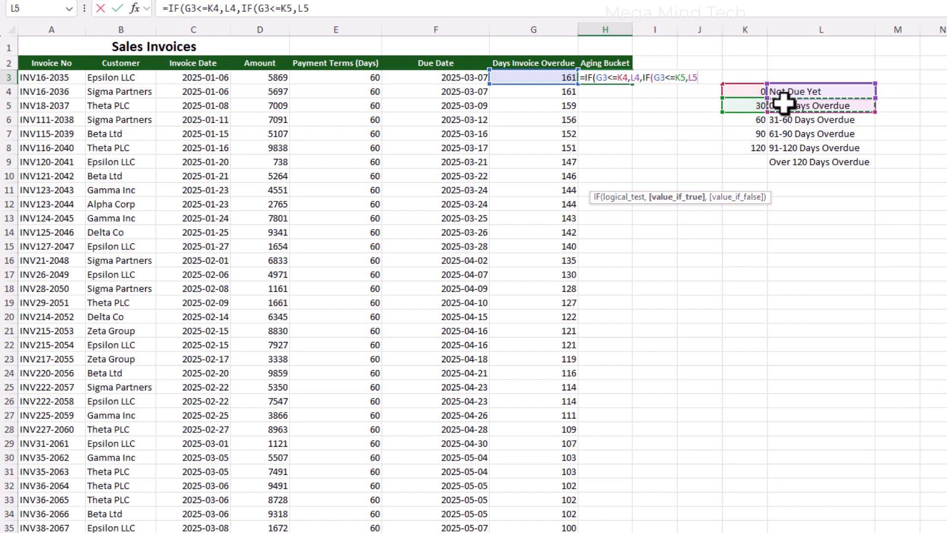
Step: Nest a third IF in H3's formula that returns L6 when G3<=K6
text(,IF()
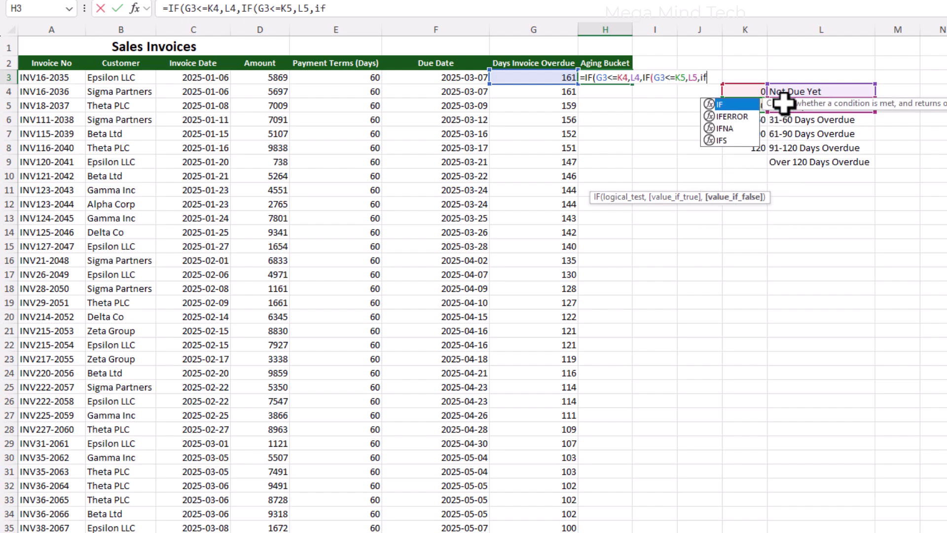
click(555, 76)
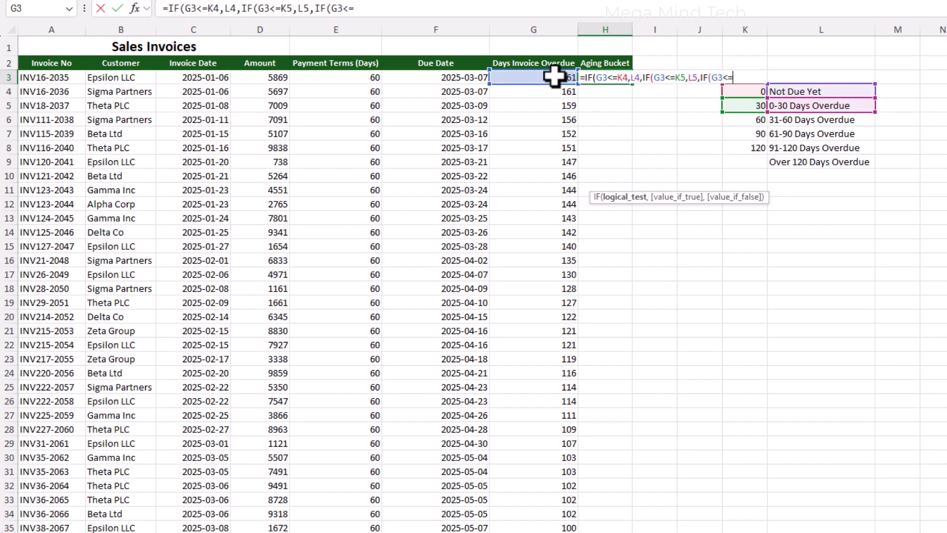
click(743, 119)
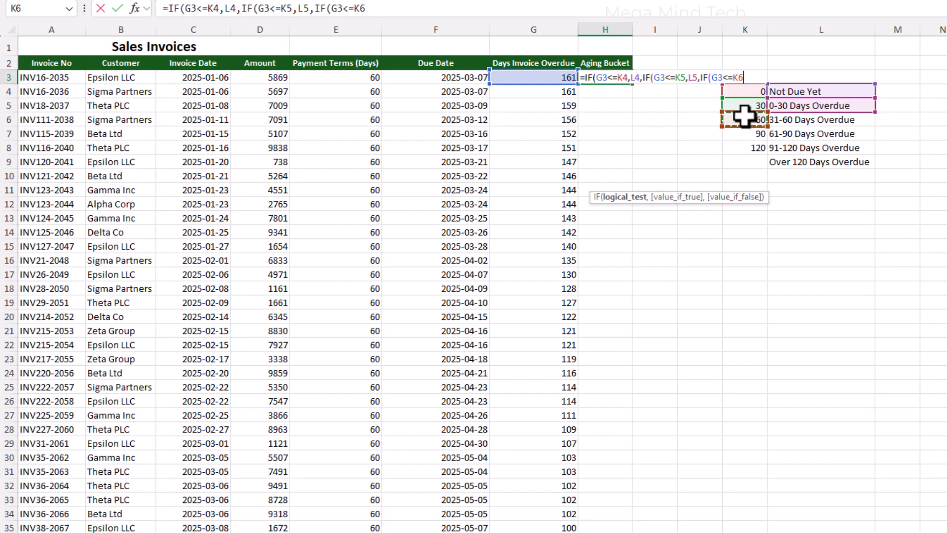
text(,)
click(817, 120)
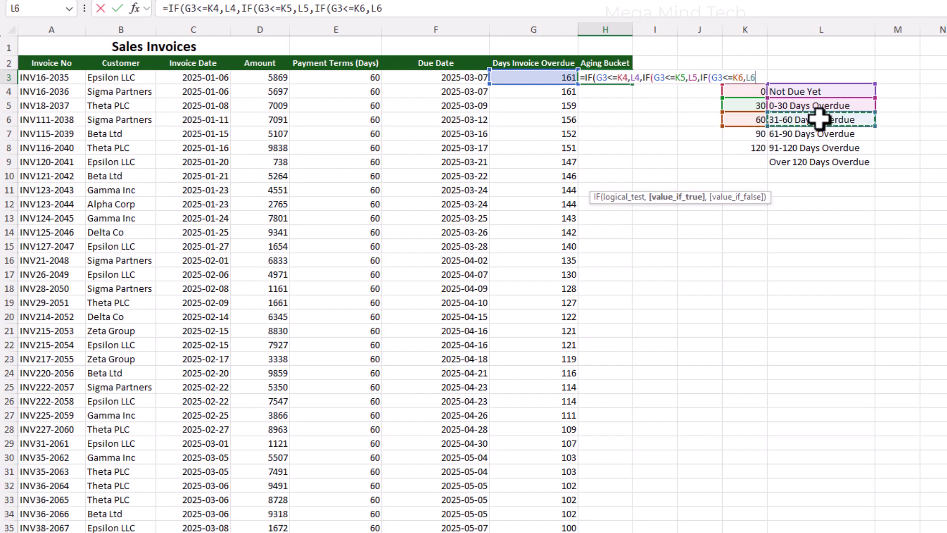
Step: Nest a fourth IF in H3's formula that returns L7 when G3<=K7
text(,)
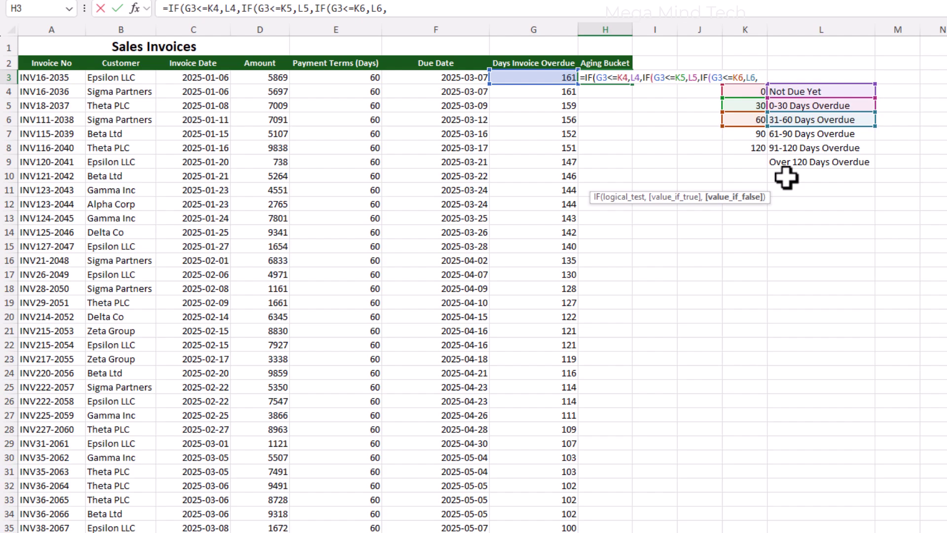
text(if()
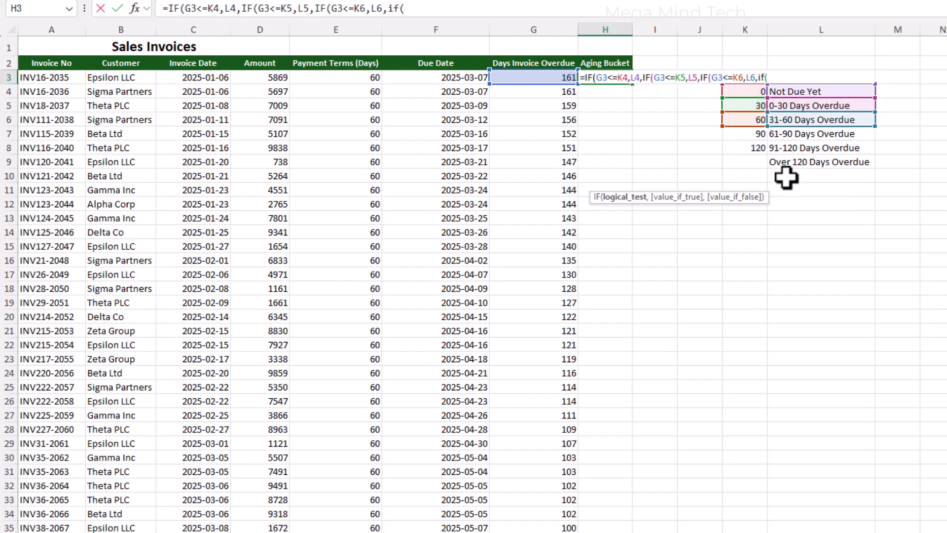
click(562, 78)
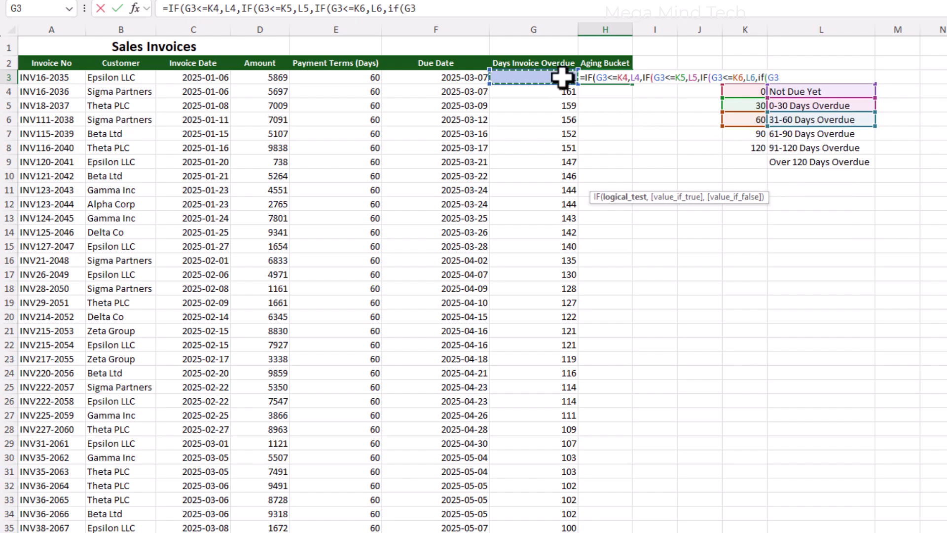
text(<)
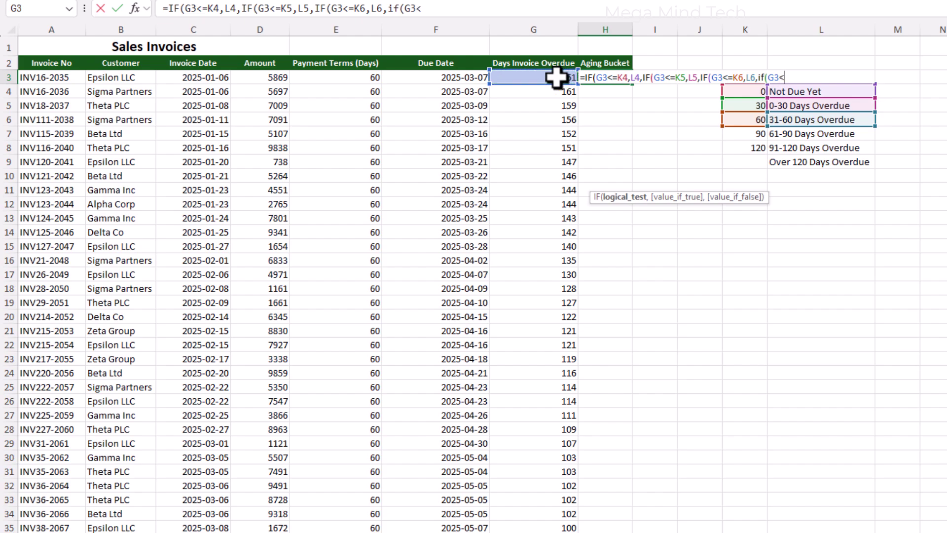
text(=)
click(757, 136)
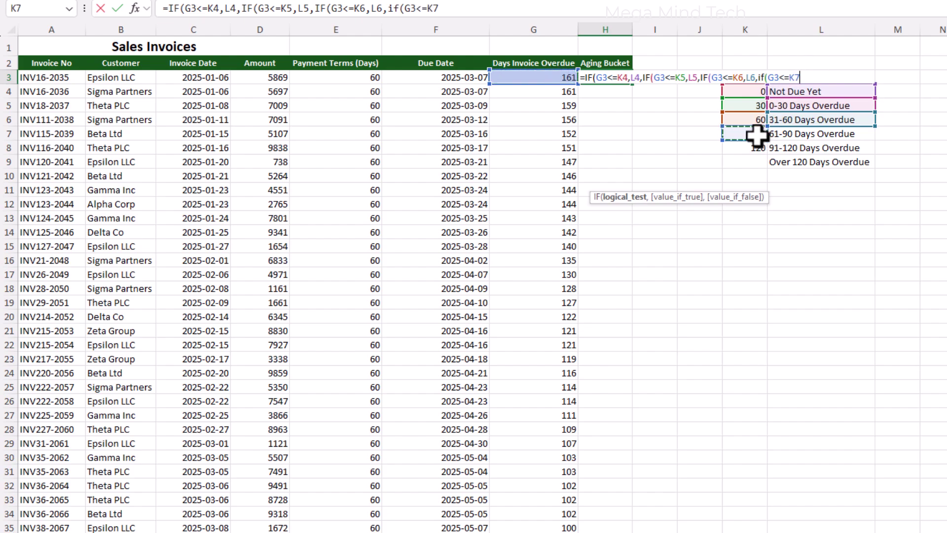
text(,)
click(806, 133)
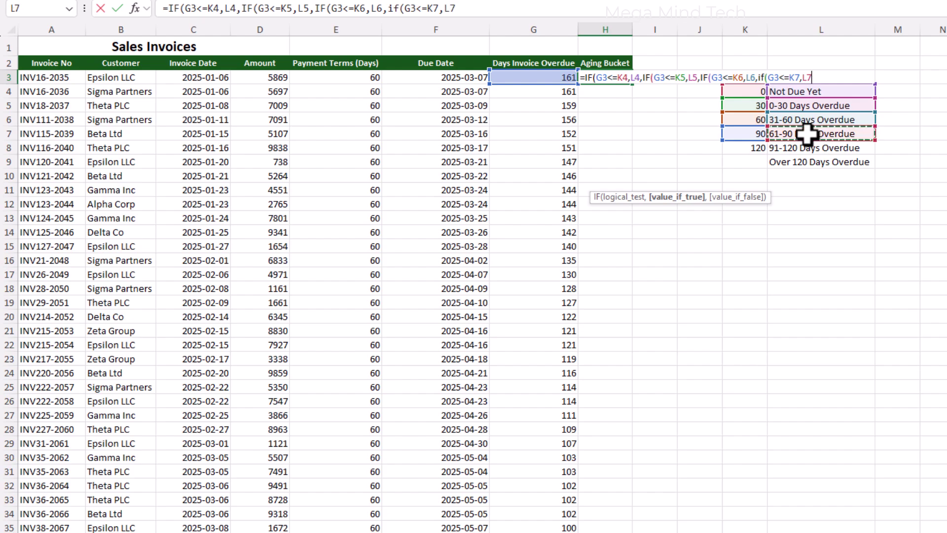
Step: Nest a fifth IF in H3's formula that returns L8 when G3<=K8
text(,if)
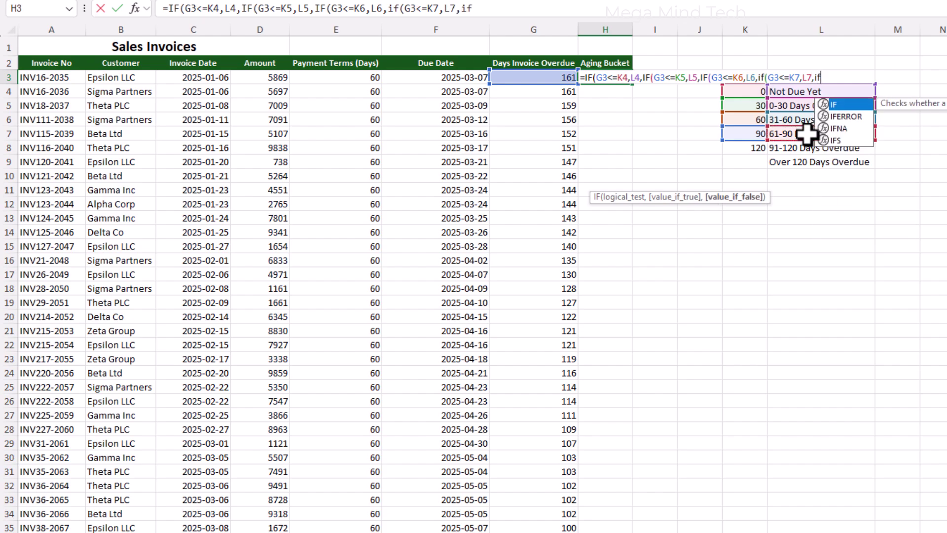
key(Tab)
click(552, 77)
text(<=)
click(735, 147)
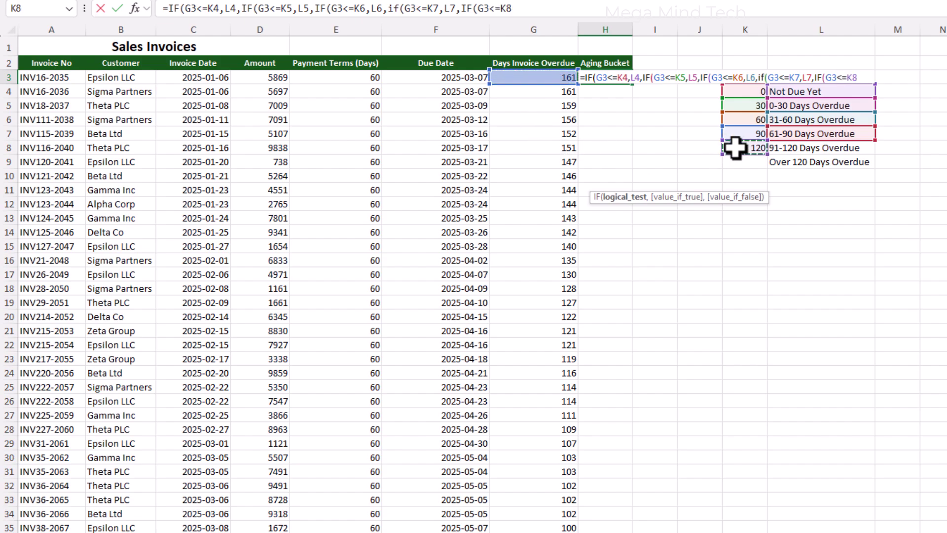
text(,)
click(851, 148)
Step: Complete H3's nested IF formula with L9 as the final value if false, and fit column H's width to the result
text(,)
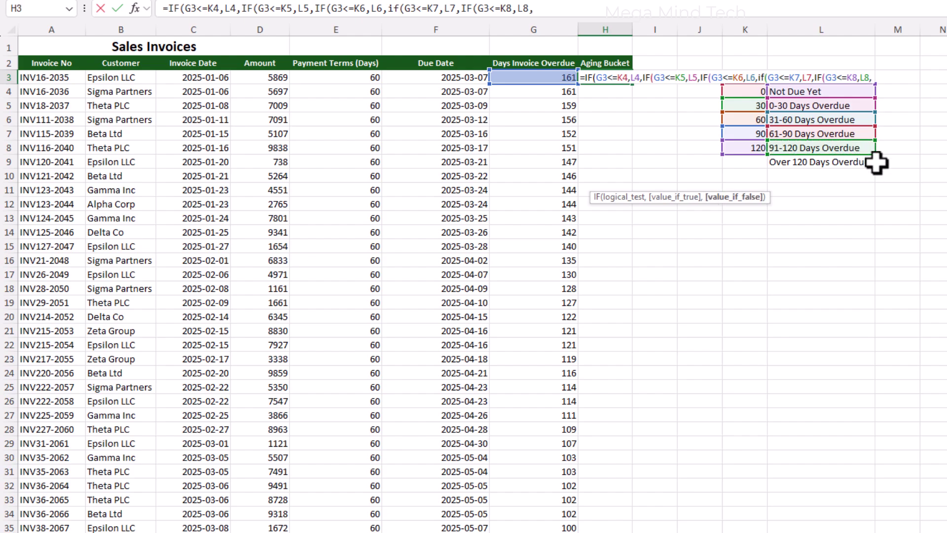
click(820, 164)
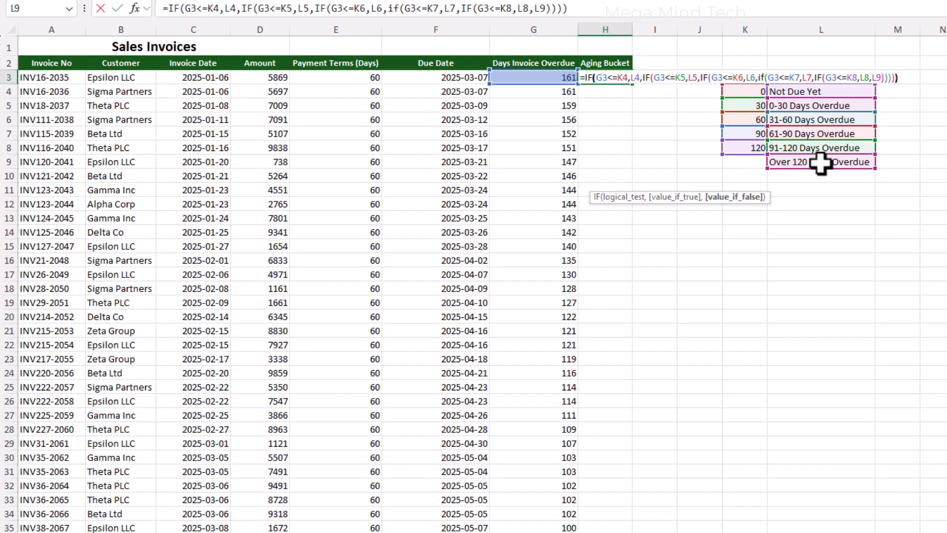
text())
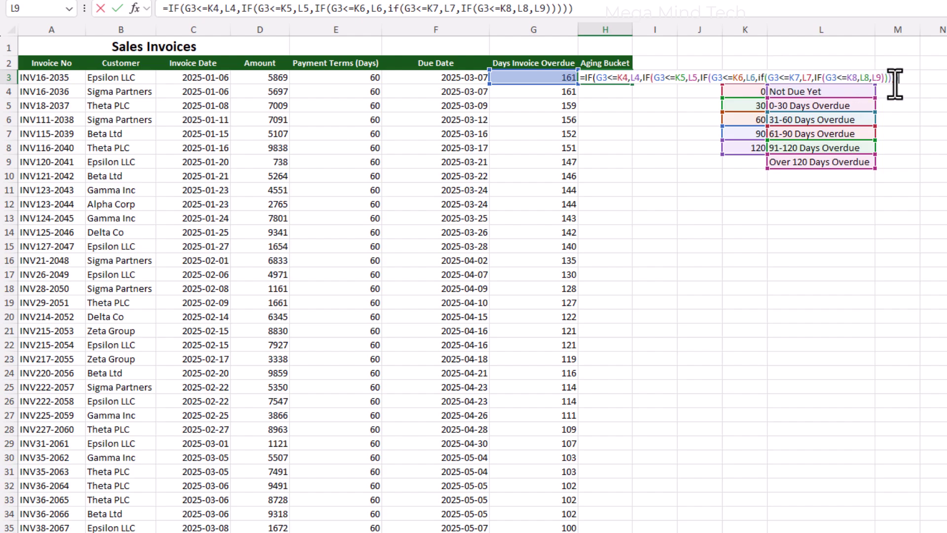
key(Return)
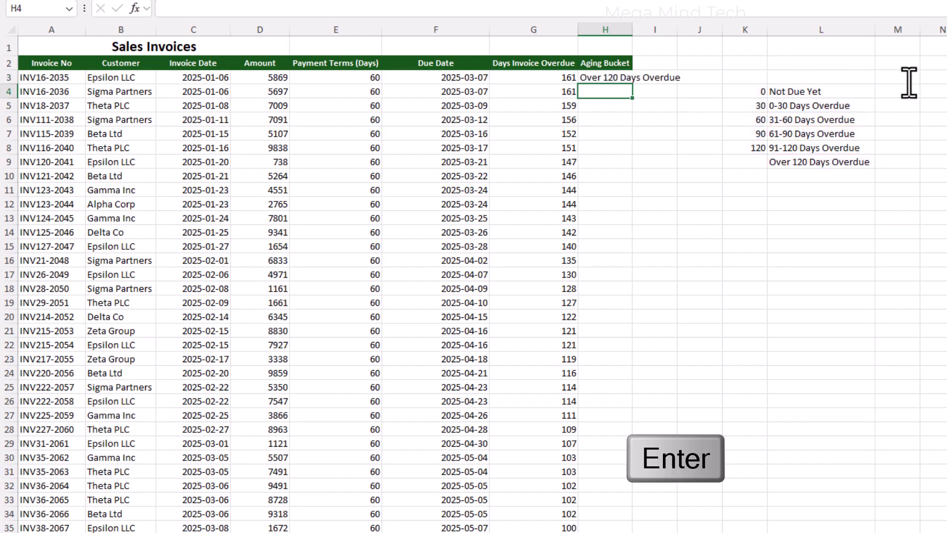
double_click(634, 30)
Step: Make the K4, L4, K5 and L5 references in H3's nested IF formula absolute
click(576, 77)
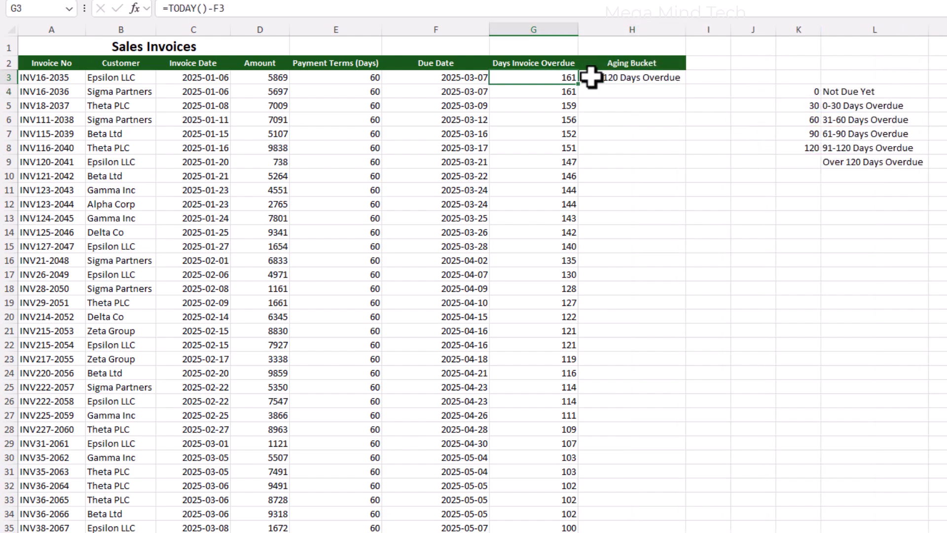
click(602, 78)
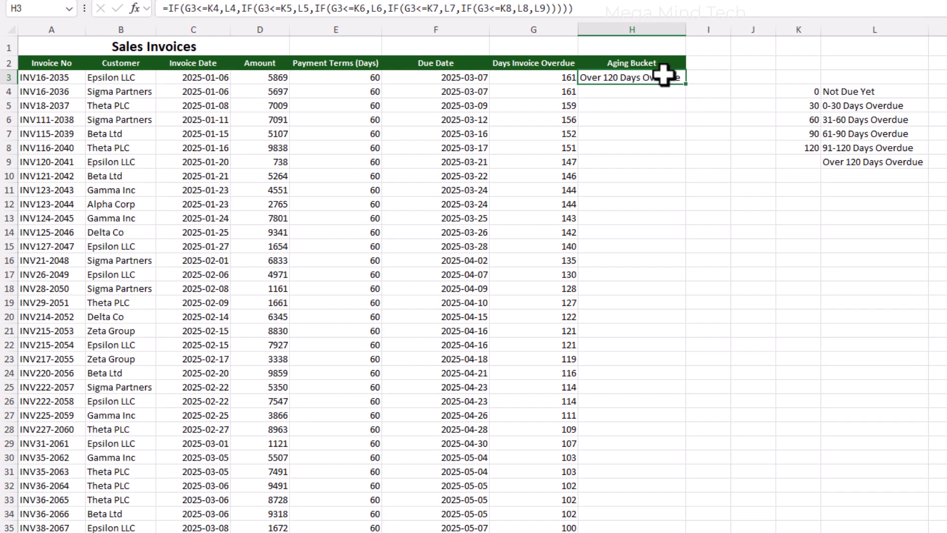
double_click(663, 74)
click(663, 77)
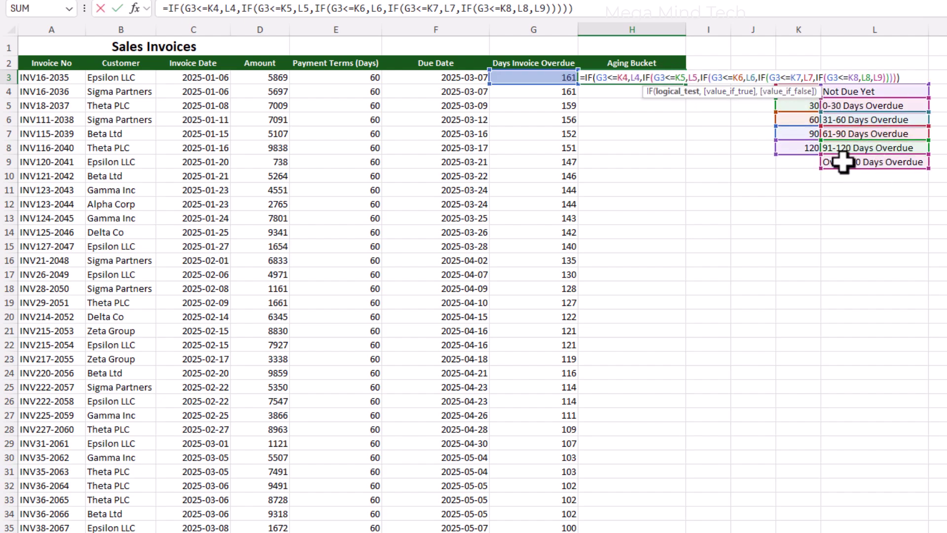
click(623, 77)
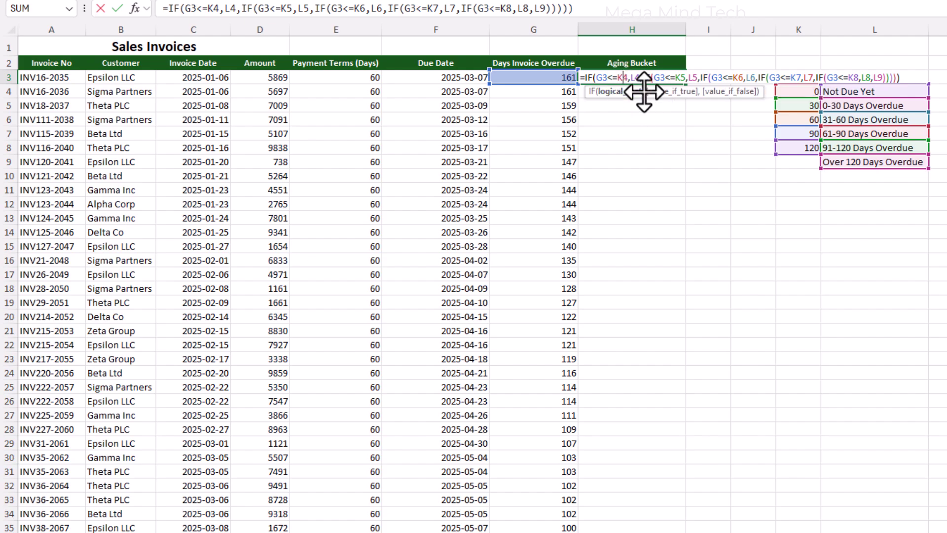
key(F4)
click(643, 78)
key(F4)
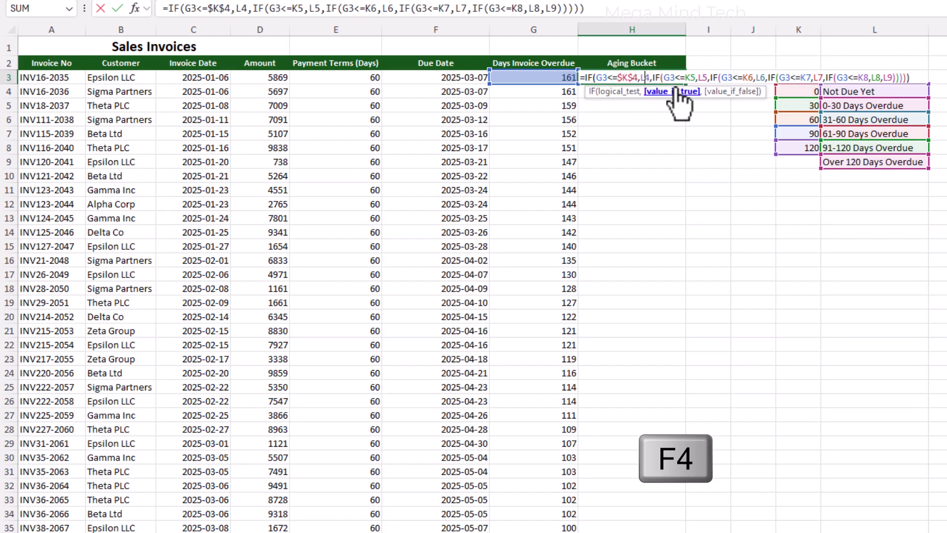
click(700, 77)
key(F4)
click(720, 77)
key(F4)
Step: Make the K6, L6, K7 and L7 references in H3's nested IF formula absolute
click(781, 77)
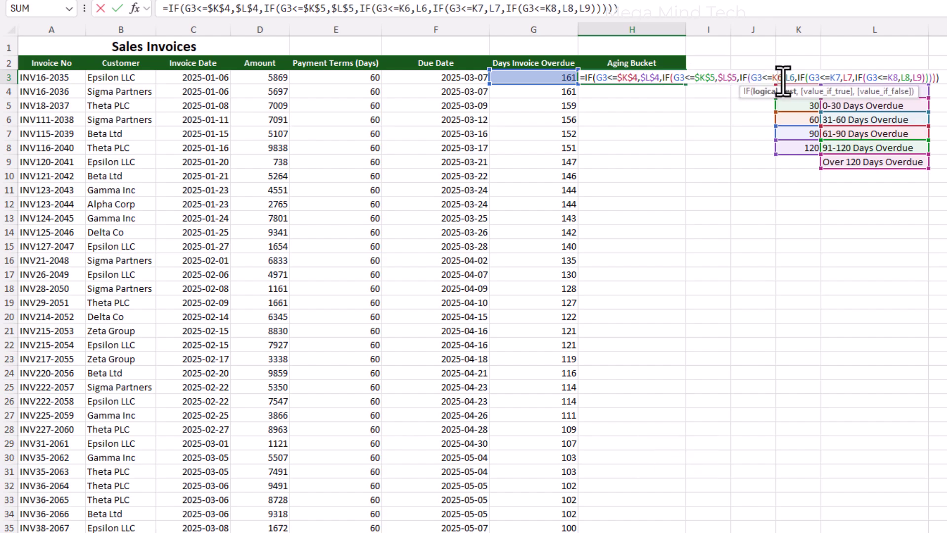
key(F4)
click(802, 77)
key(F4)
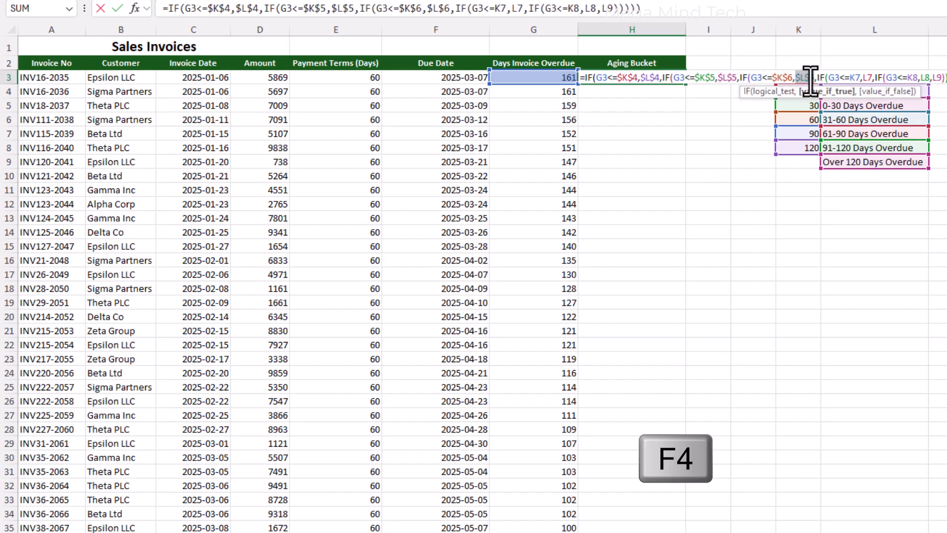
click(855, 77)
key(F4)
click(878, 78)
key(F4)
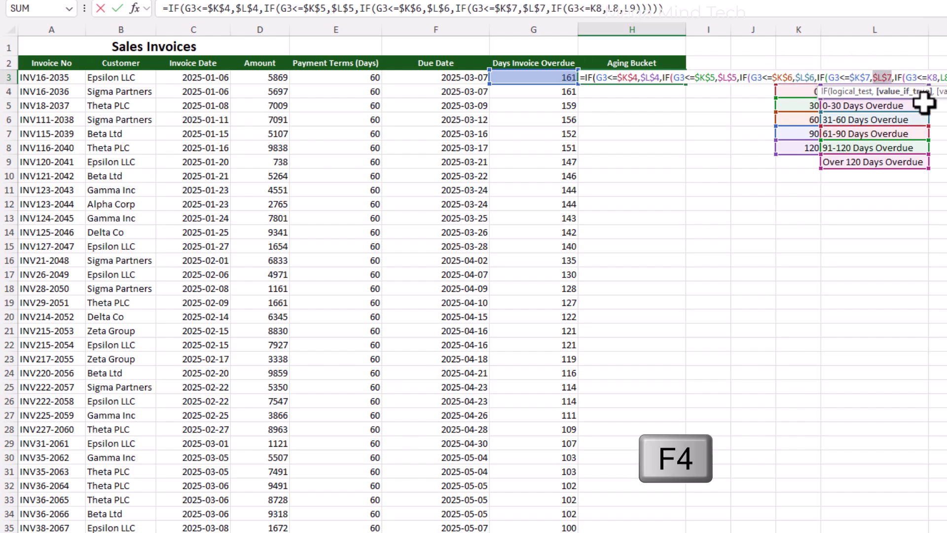
Step: Make the K8, L8 and L9 references in H3's nested IF formula absolute and commit the formula
click(931, 77)
key(F4)
click(901, 105)
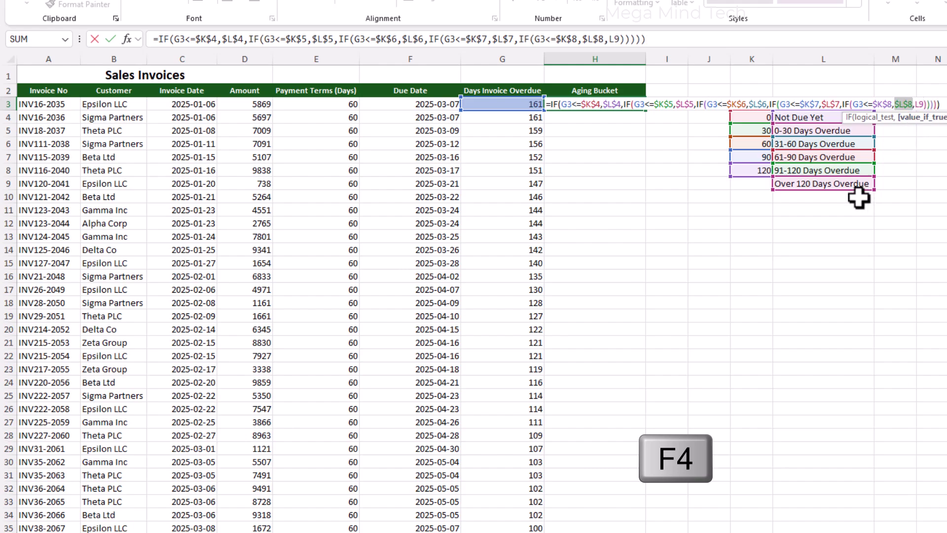
key(F4)
click(920, 103)
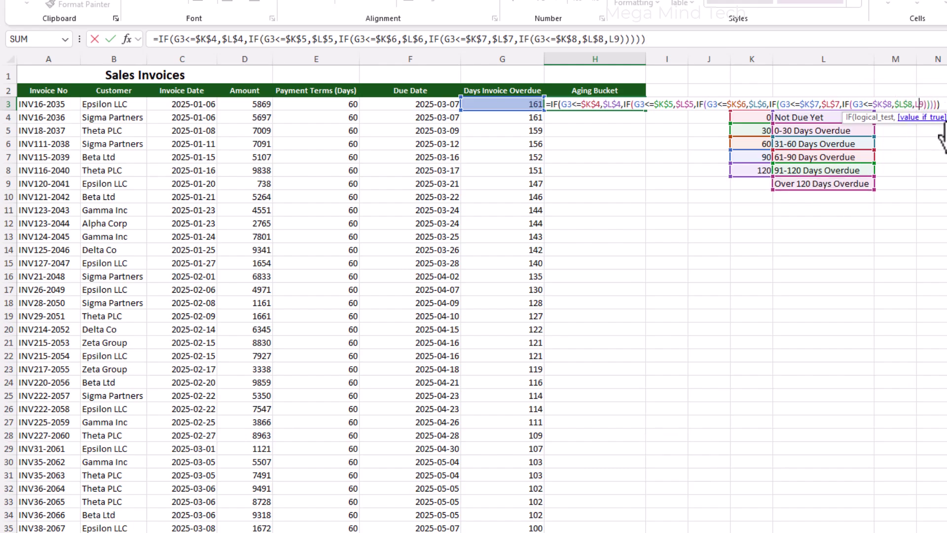
key(F4)
key(Return)
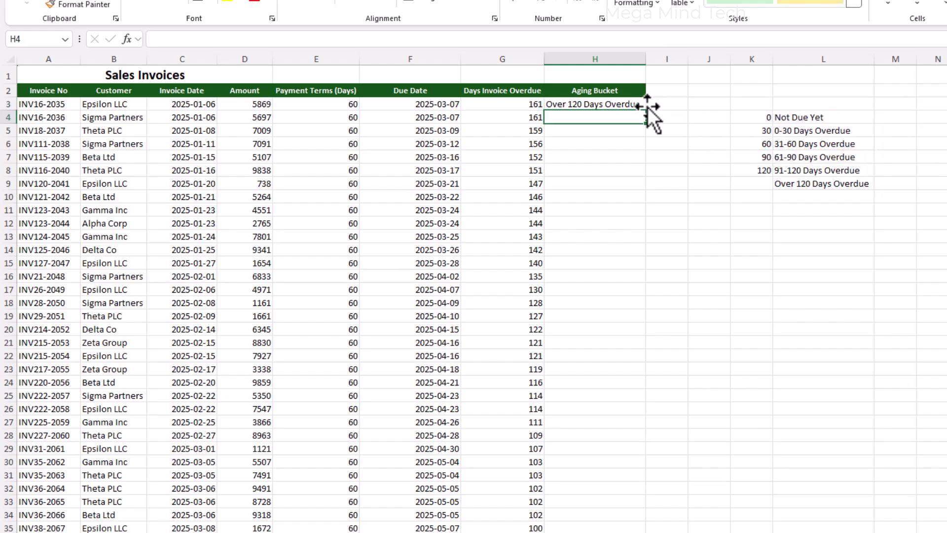
Step: Fill H3's aging bucket formula down column H to the last invoice in row 102
key(Up)
double_click(648, 113)
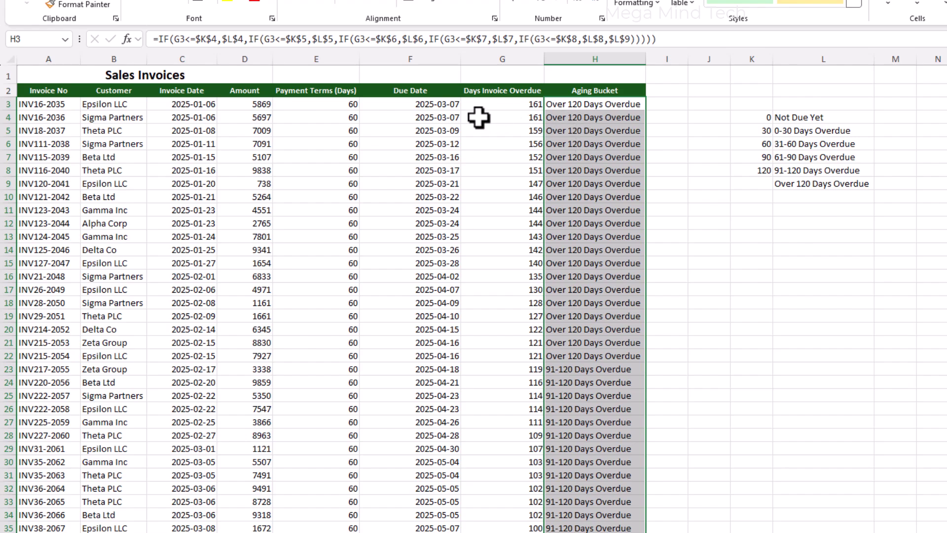
click(513, 118)
click(587, 104)
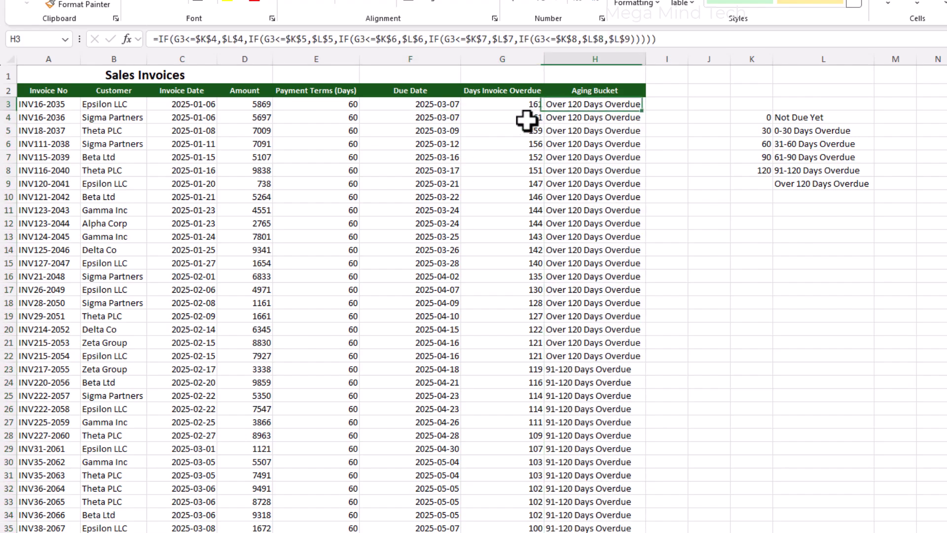
Step: Compare the Days Invoice Overdue values with the assigned aging buckets throughout the invoice list
drag(527, 104, 517, 356)
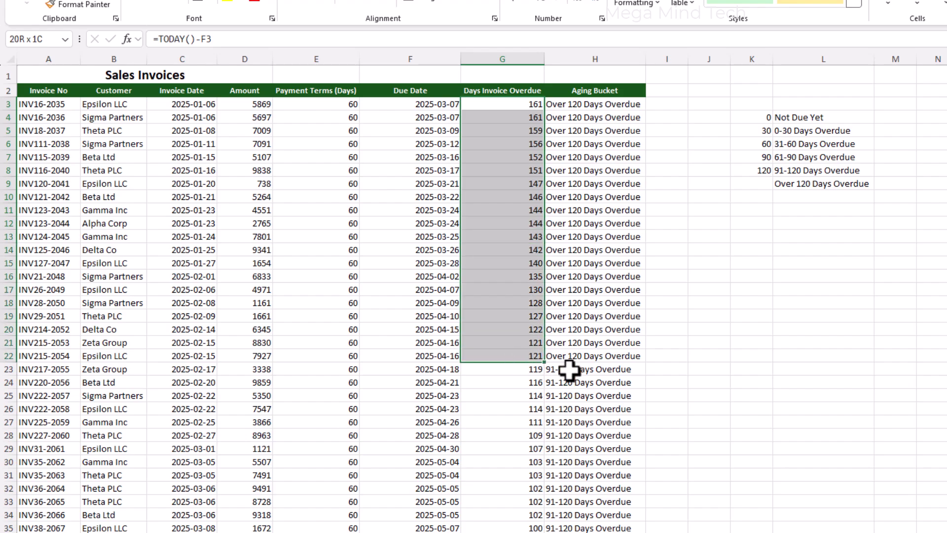
click(589, 356)
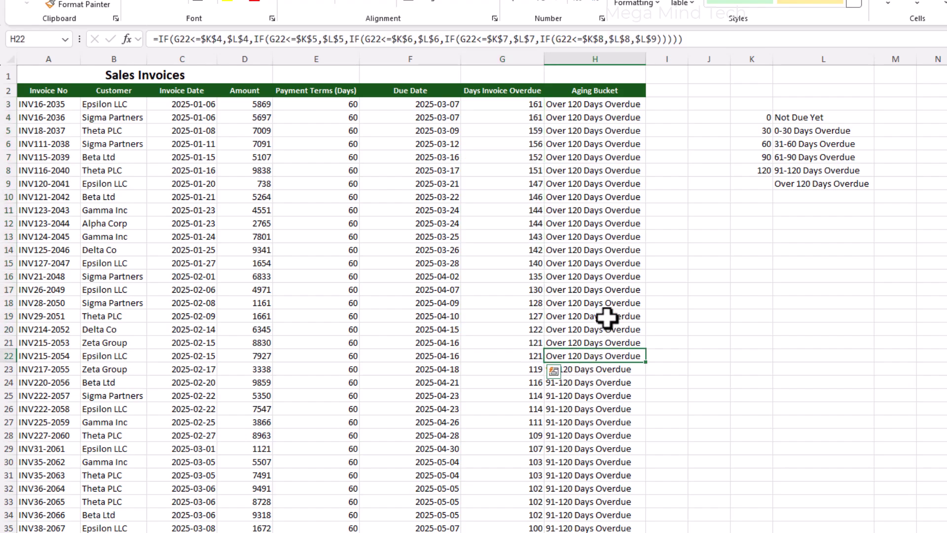
scroll(592, 322, down, 2)
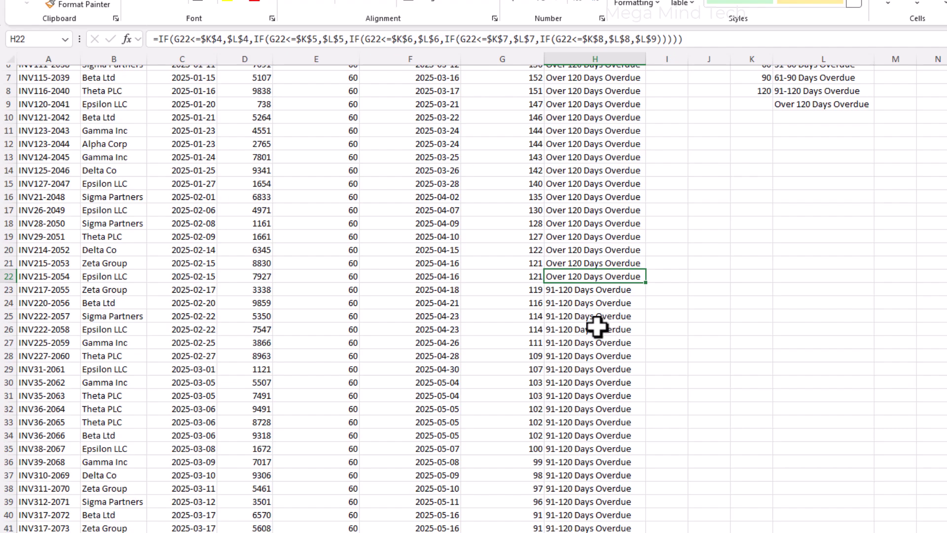
scroll(597, 326, down, 20)
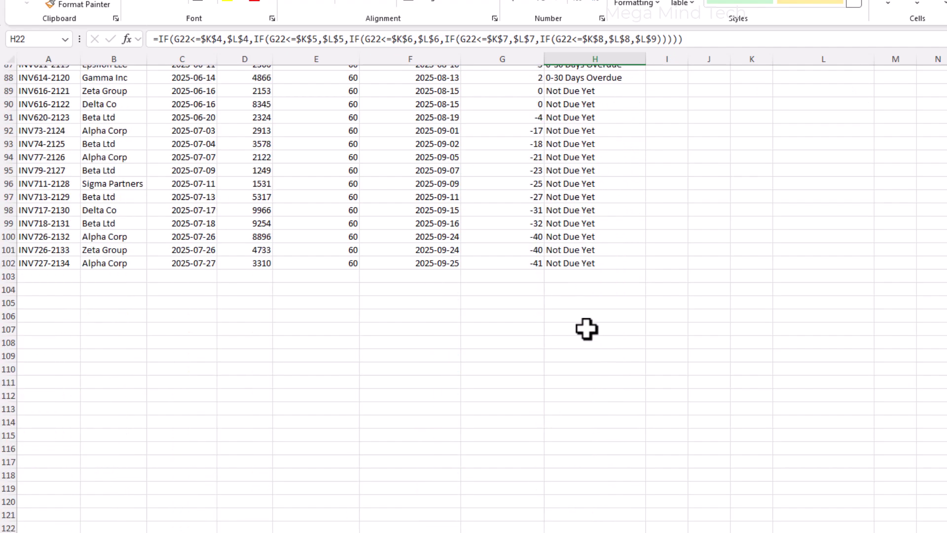
scroll(552, 253, down, 2)
scroll(552, 254, up, 6)
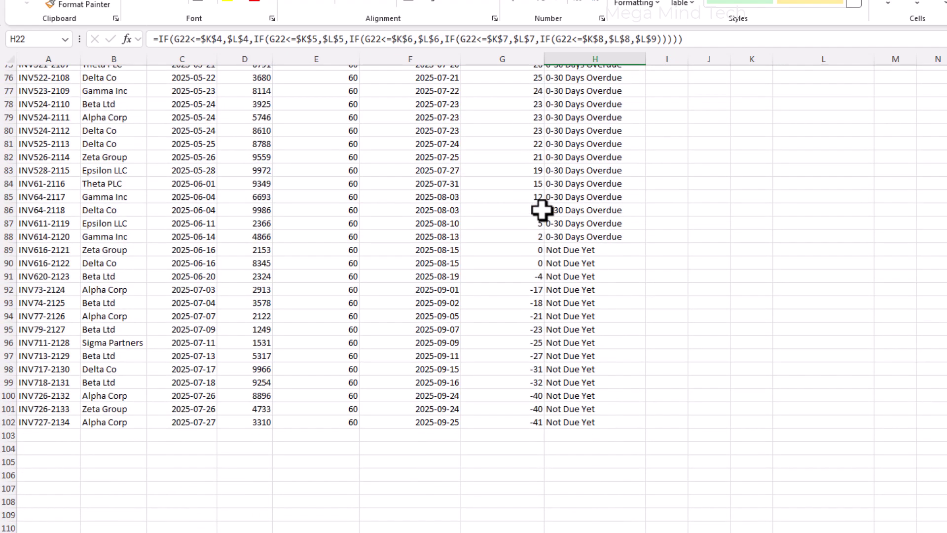
drag(534, 251, 538, 369)
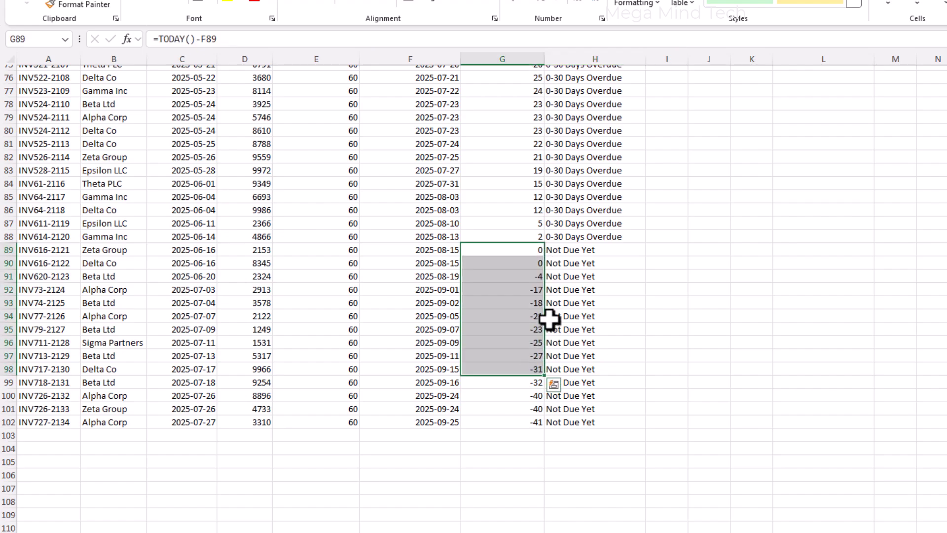
drag(532, 276, 549, 373)
drag(583, 422, 582, 262)
click(539, 238)
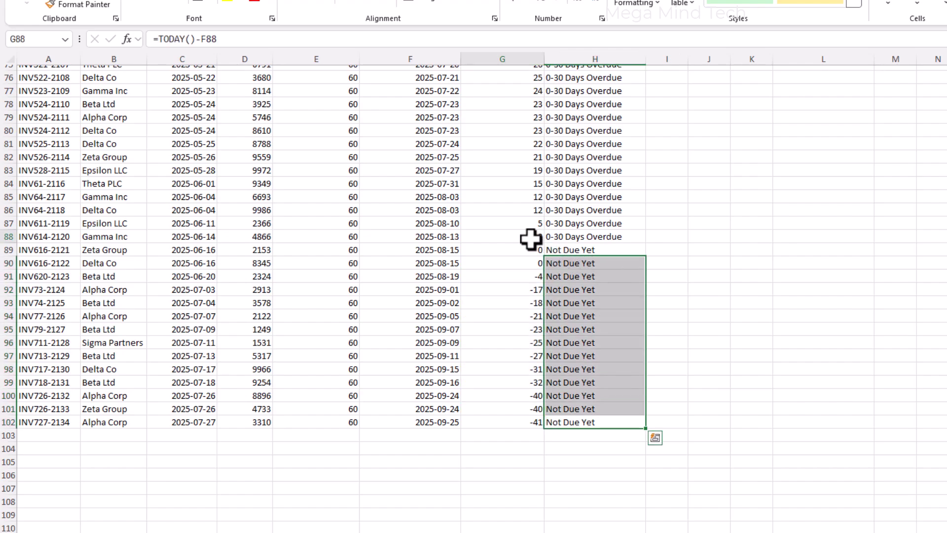
click(572, 237)
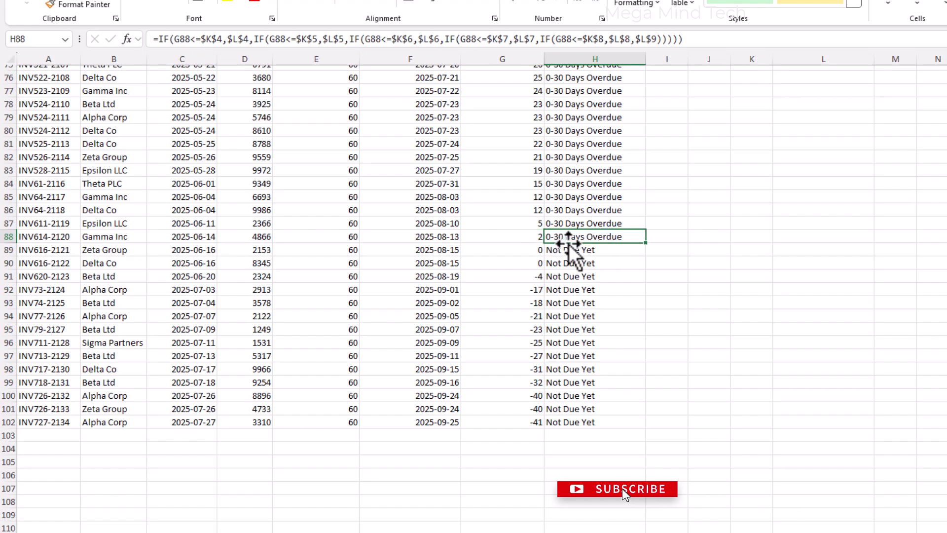
scroll(598, 277, up, 2)
scroll(598, 277, up, 20)
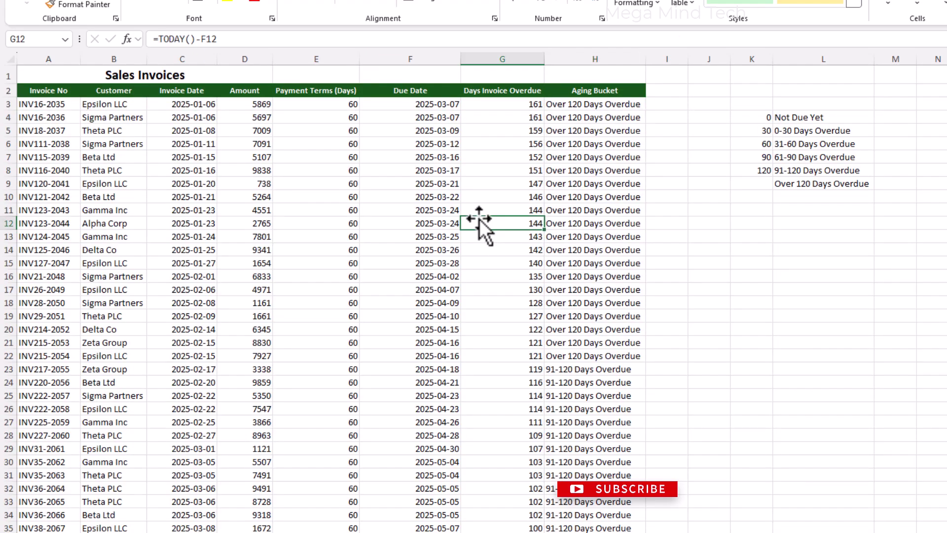
Step: Extend the merged and centred Sales Invoices title across A1:H1
drag(168, 77, 624, 75)
click(461, 4)
click(444, 32)
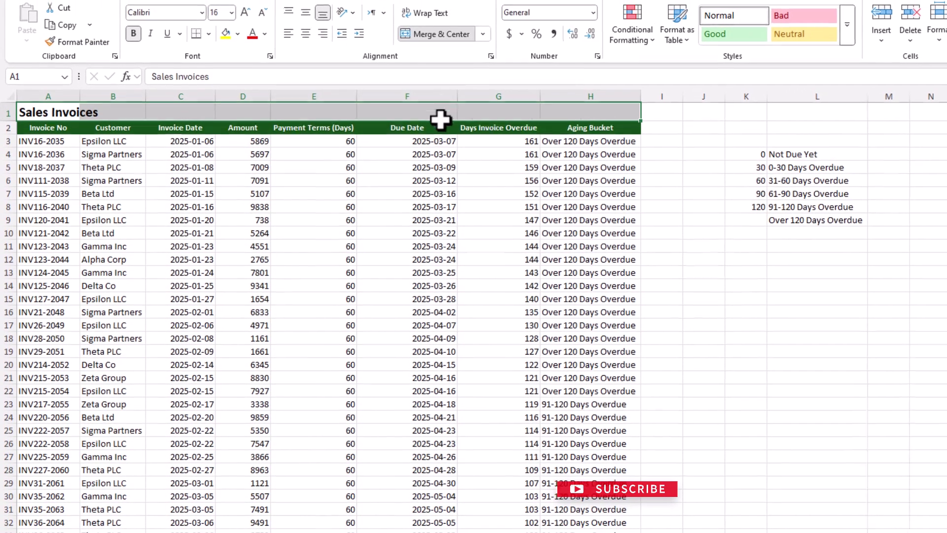
Step: Insert a PivotTable on a new worksheet using Data!$A$2:$H$102 as its source range
click(409, 165)
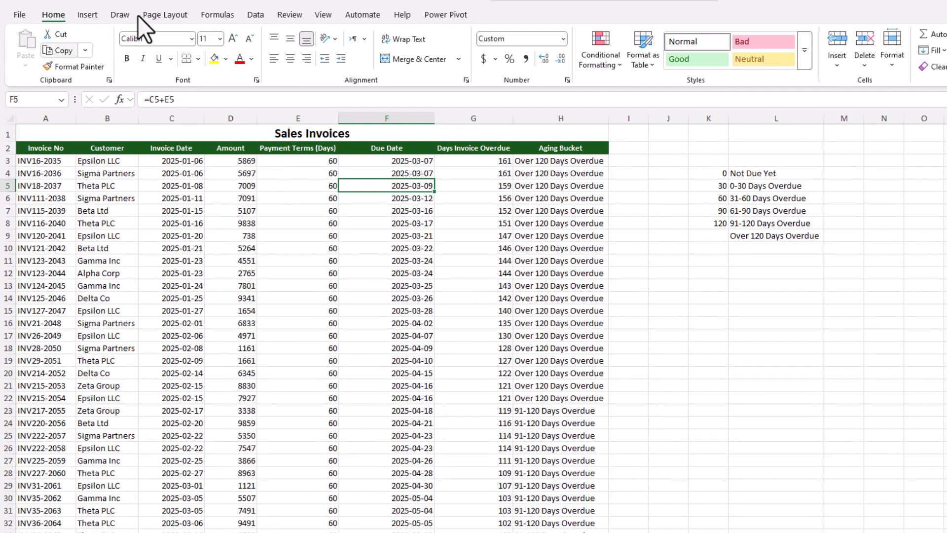
click(87, 15)
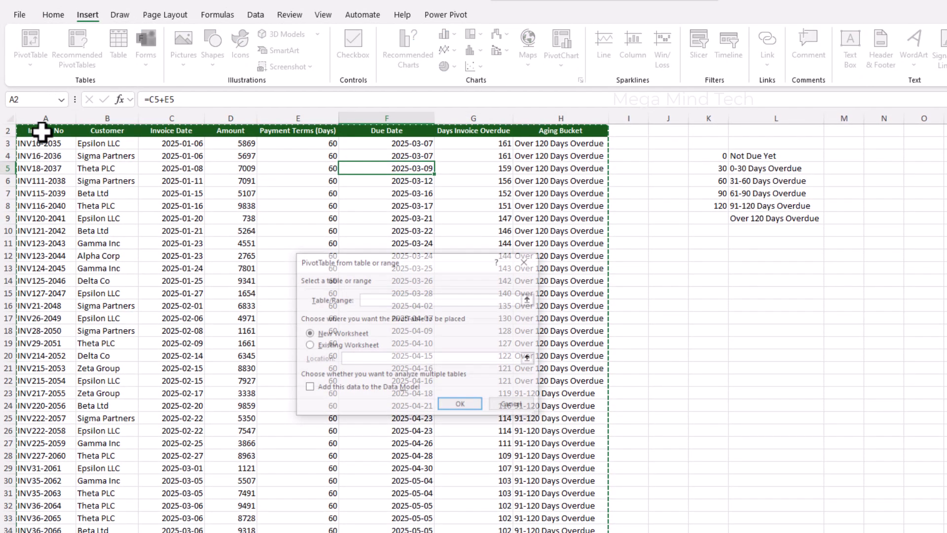
click(42, 131)
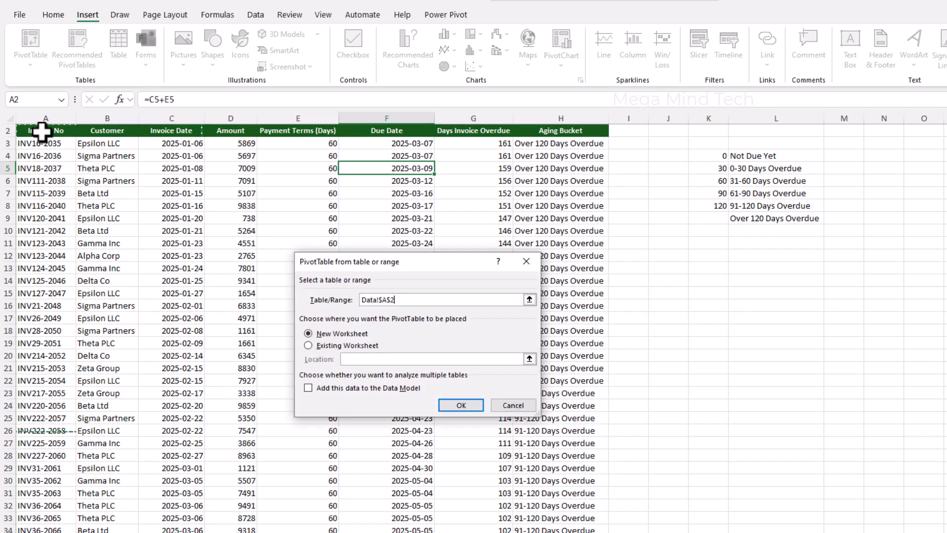
key(ctrl+shift+Right)
key(ctrl+shift+Down)
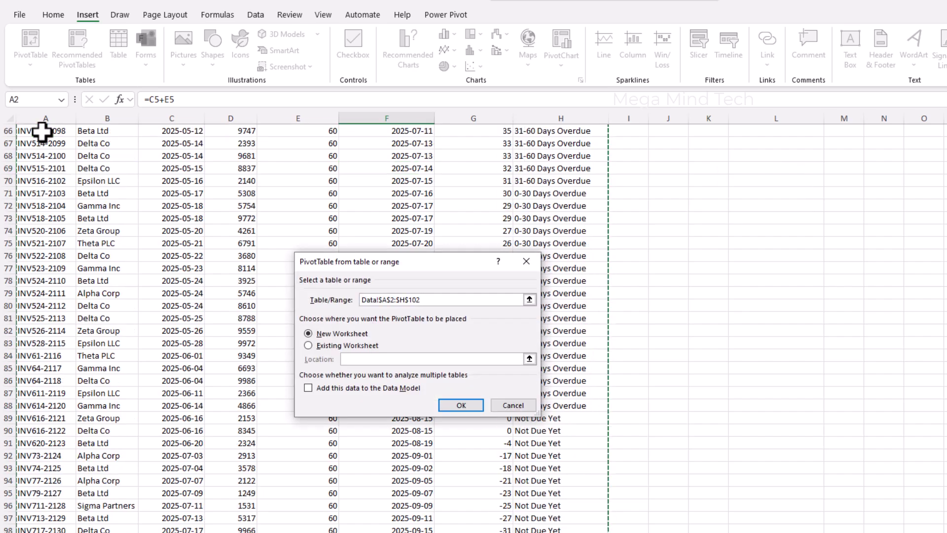
click(461, 404)
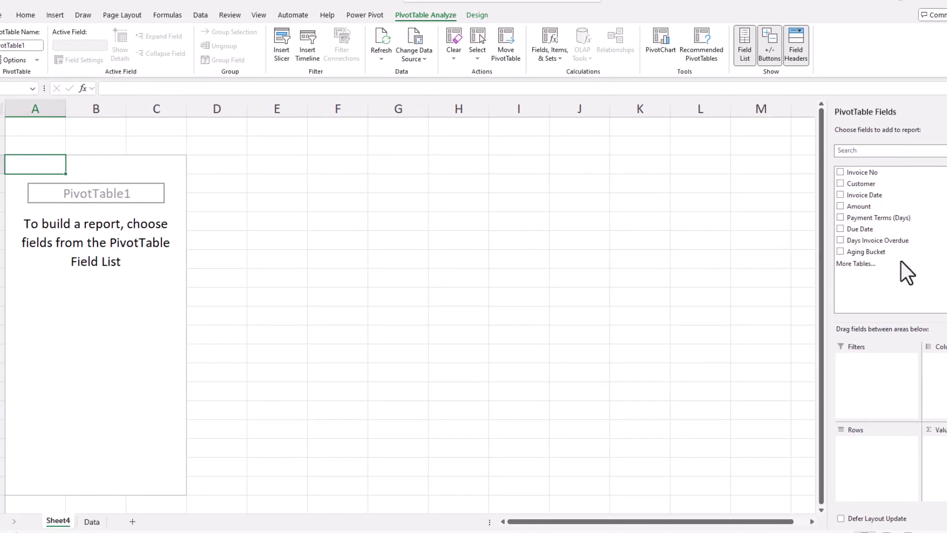
Step: Lay out the PivotTable with Customer as rows, Aging Bucket as columns and the sum of Amount as values
drag(873, 183, 875, 457)
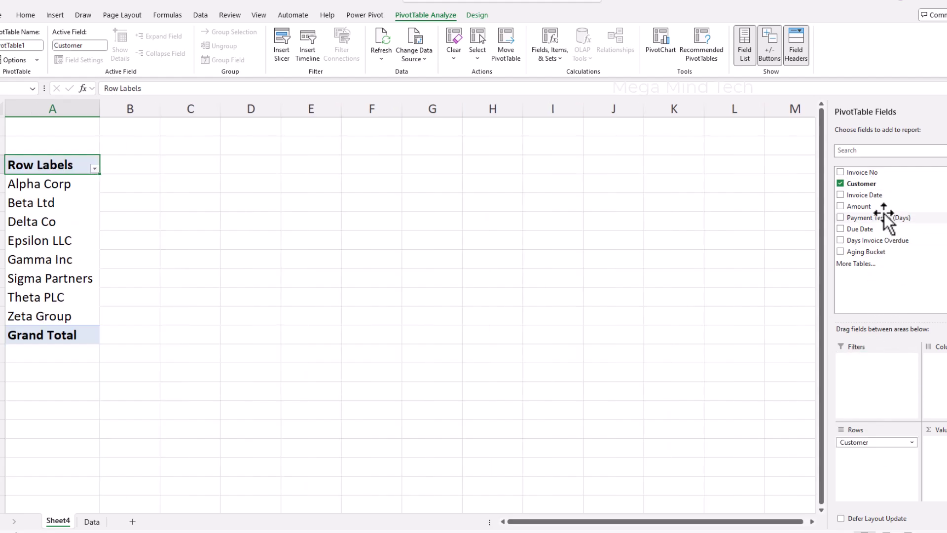
drag(868, 255, 932, 378)
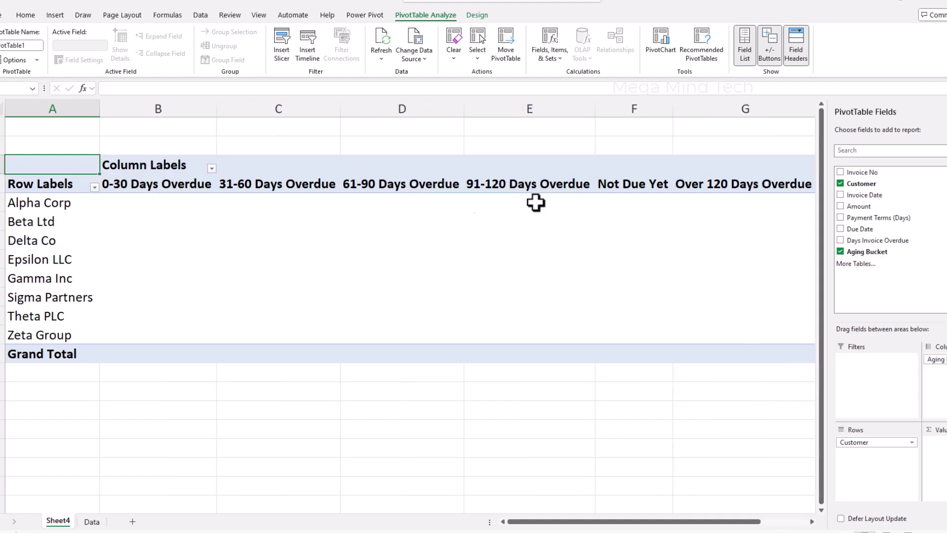
drag(858, 206, 935, 446)
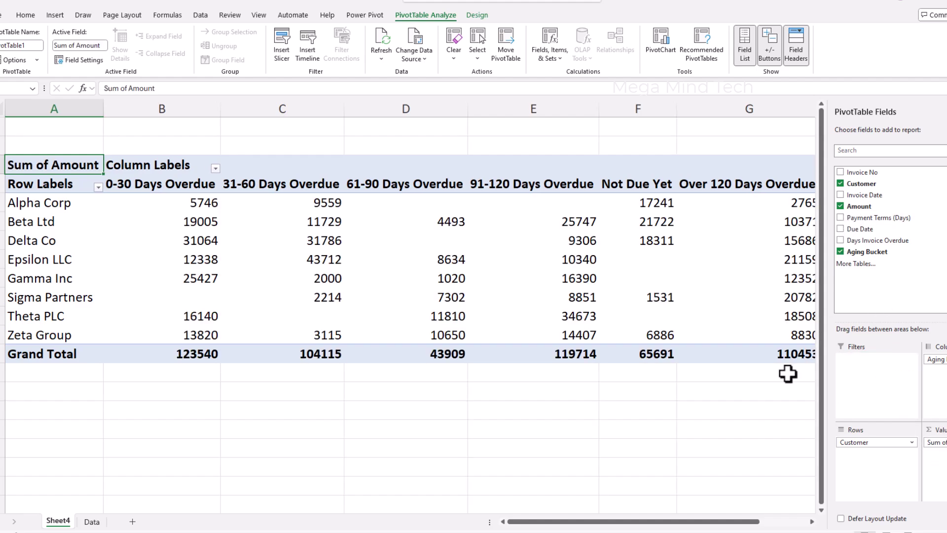
Step: Autofit the PivotTable's columns and format all its amounts with thousands separators and no decimals
click(2, 109)
double_click(103, 105)
drag(162, 203, 859, 353)
click(434, 53)
click(464, 54)
click(464, 53)
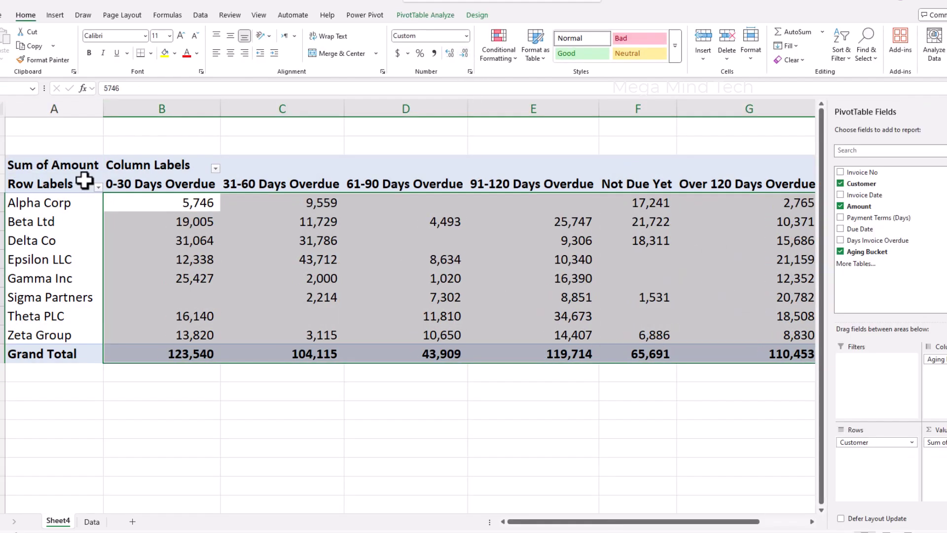
Step: Reduce the whole pivot sheet's font size to 9 and autofit its columns
click(1, 109)
click(195, 35)
click(195, 36)
double_click(220, 108)
click(318, 260)
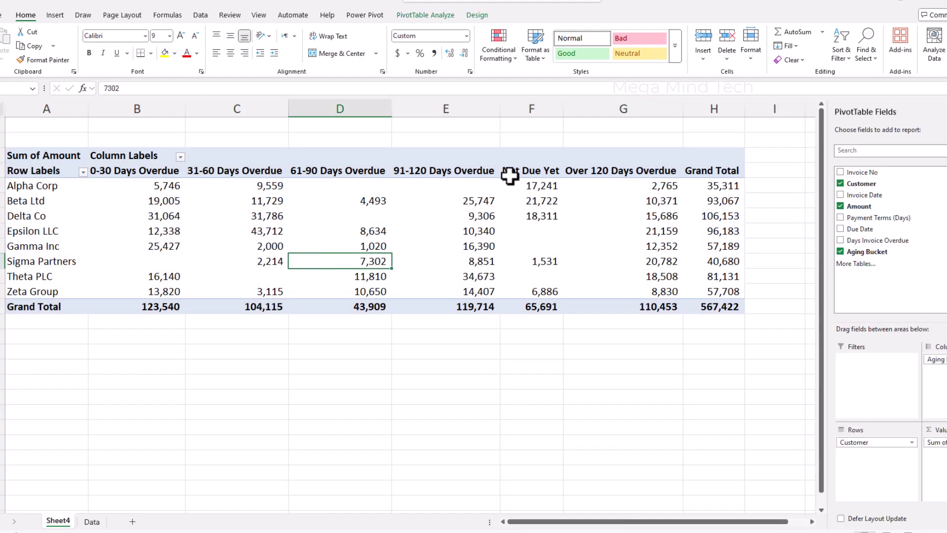
Step: Move the PivotTable's Not Due Yet column in front of the 0-30 Days Overdue column
drag(505, 175, 524, 296)
drag(499, 180, 90, 178)
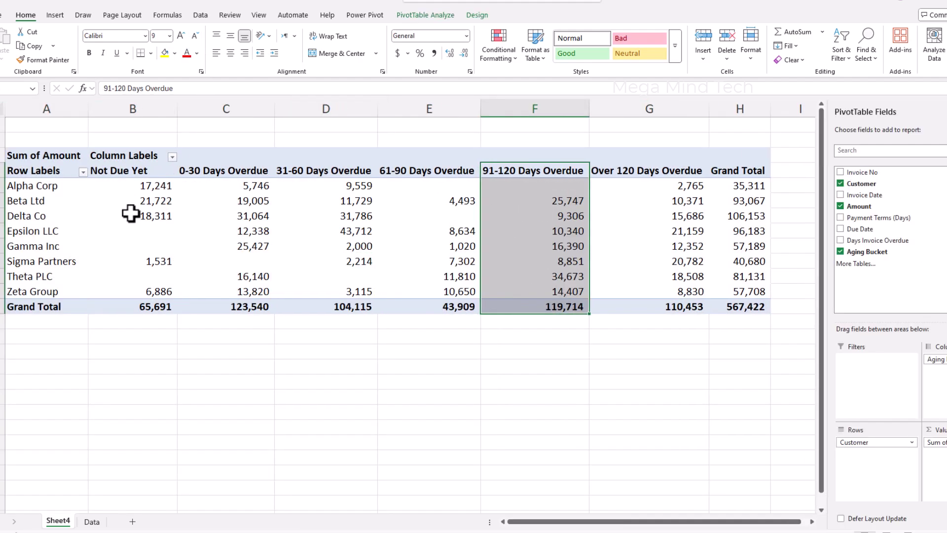
click(619, 231)
Step: Examine the Not Due Yet amounts per customer and the bucket's grand total
drag(145, 180, 148, 269)
click(150, 307)
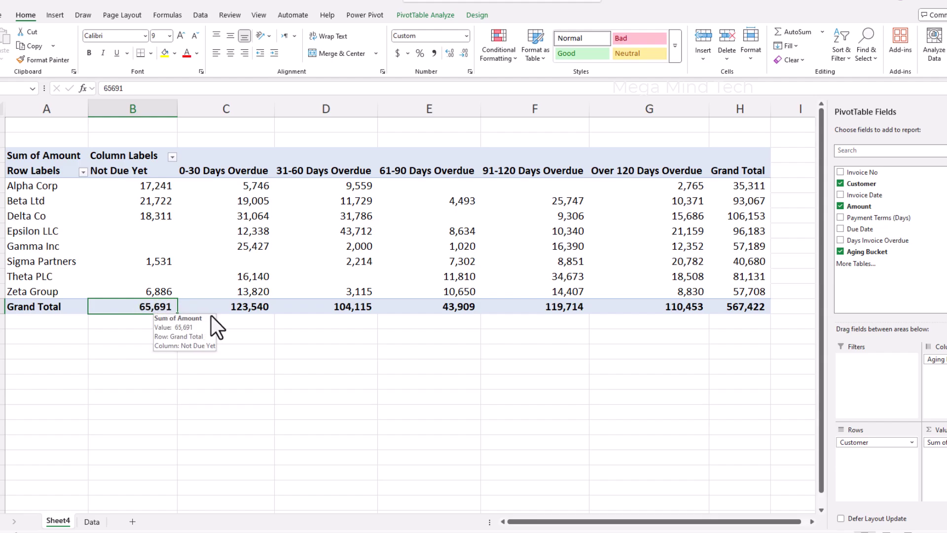
Step: Examine the PivotTable's grand totals for the overdue buckets and for all customers combined
drag(253, 310, 735, 306)
click(740, 307)
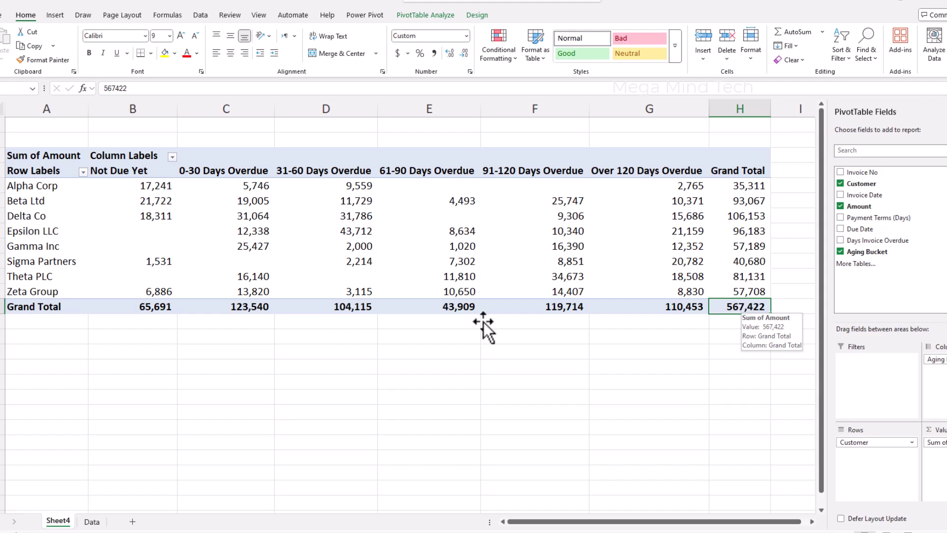
click(226, 336)
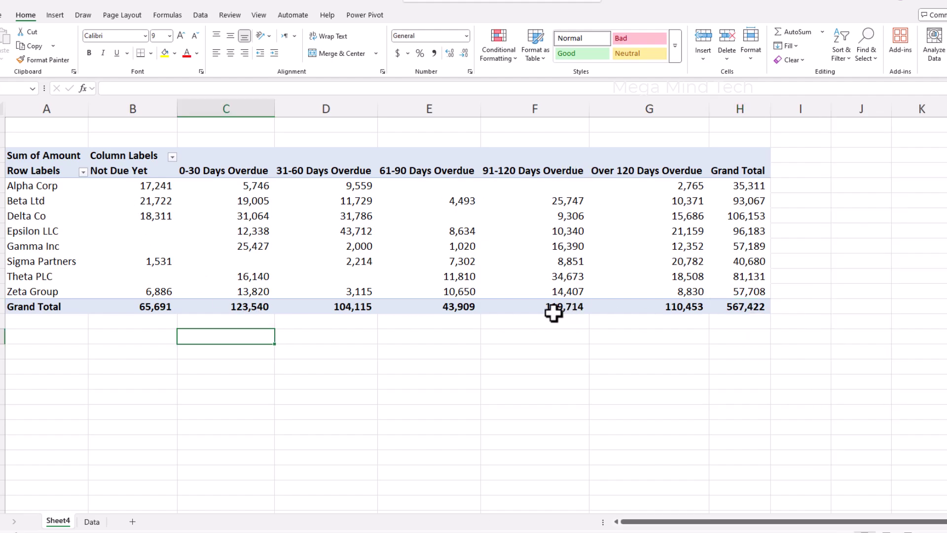
Step: Examine the days overdue and the aging bucket formulas of several invoices on the Data sheet
click(92, 521)
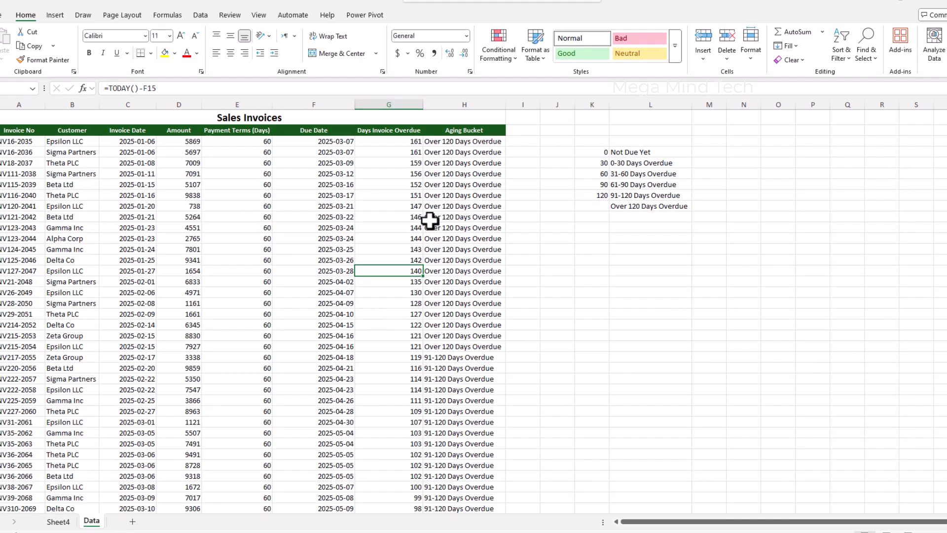
drag(395, 161, 452, 287)
click(462, 316)
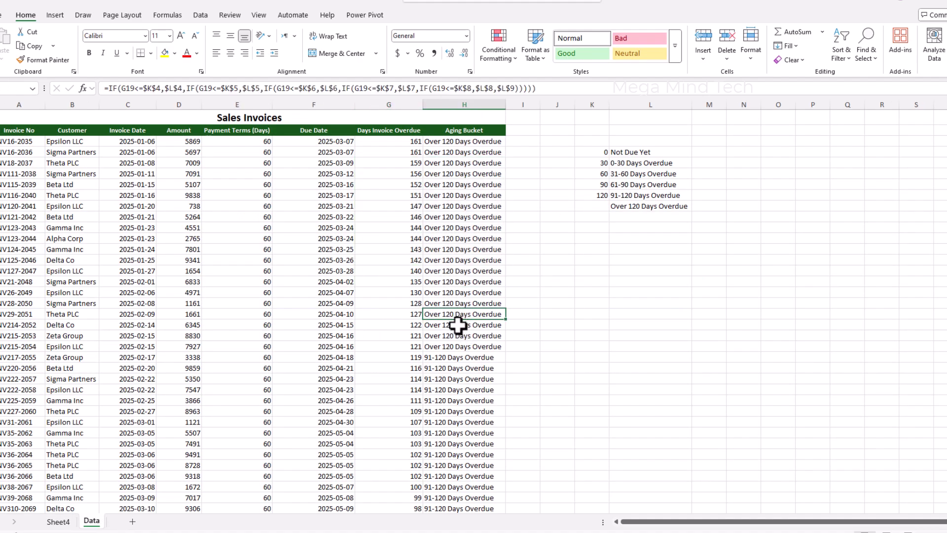
click(450, 217)
click(450, 271)
click(450, 303)
click(452, 368)
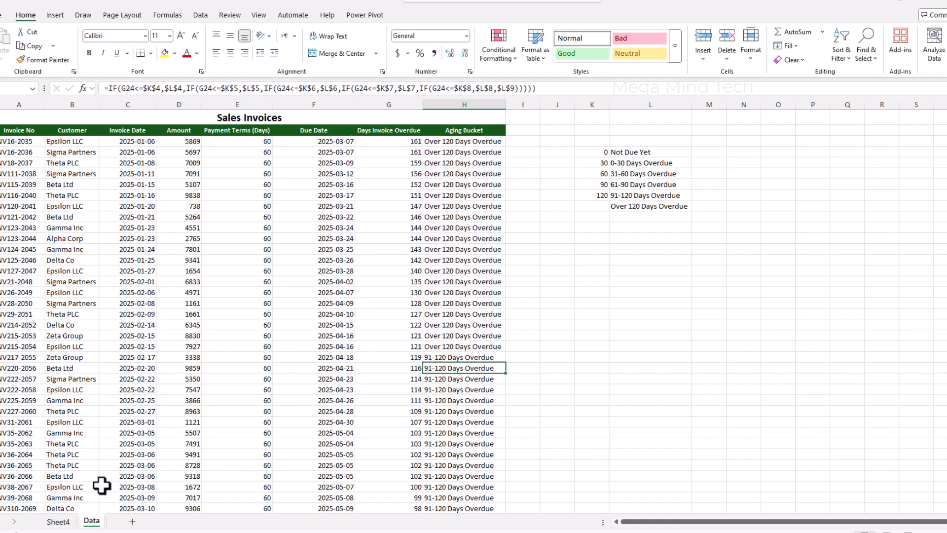
key(ctrl+Page_Up)
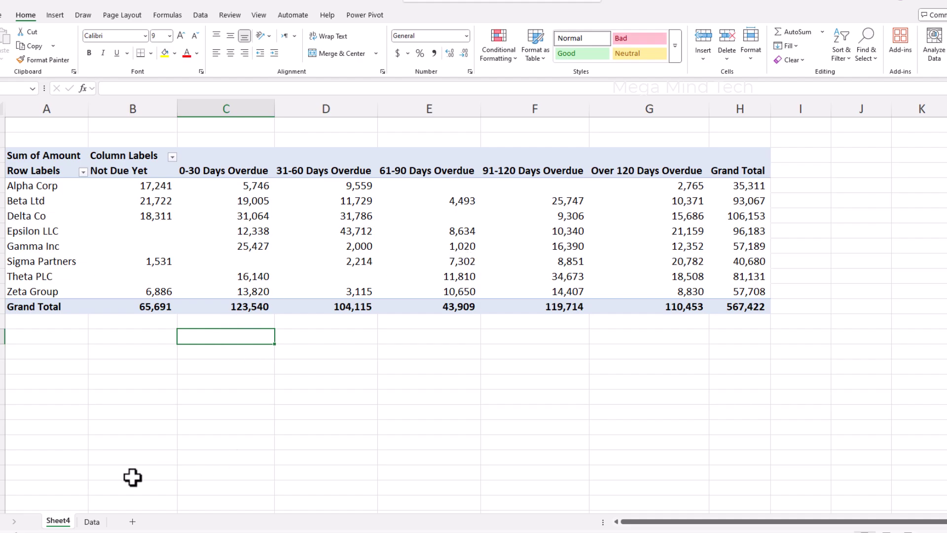
Step: Add a Payment Status header beside Aging Bucket on the Data sheet and autofit its column
click(91, 522)
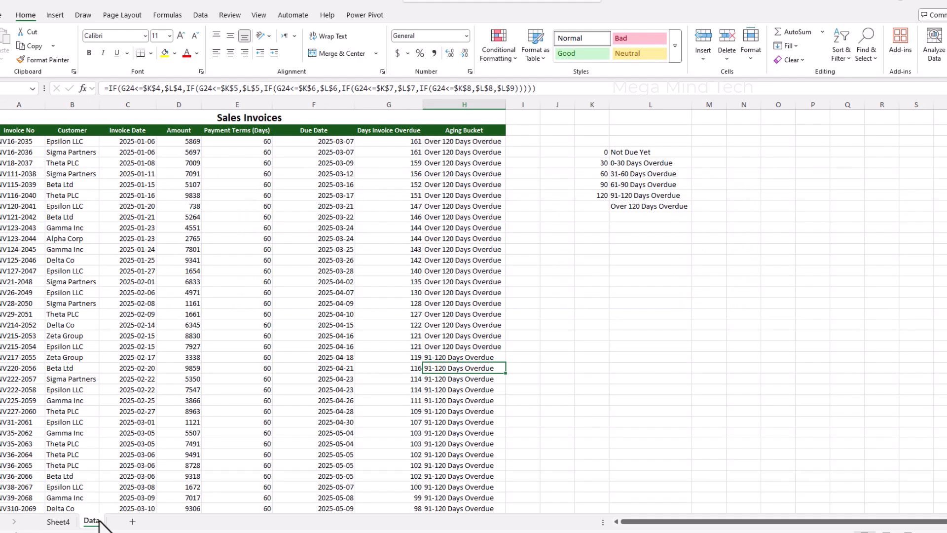
click(520, 129)
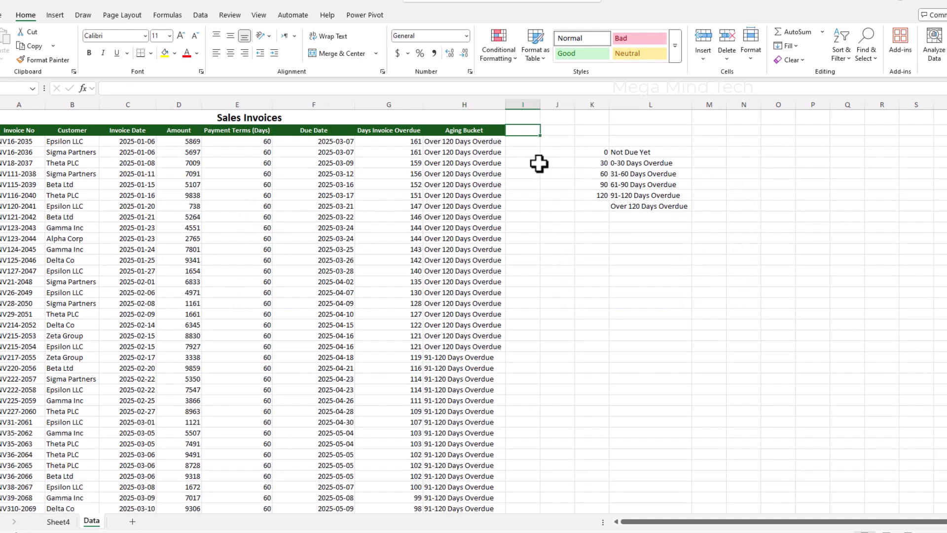
text(Payment S)
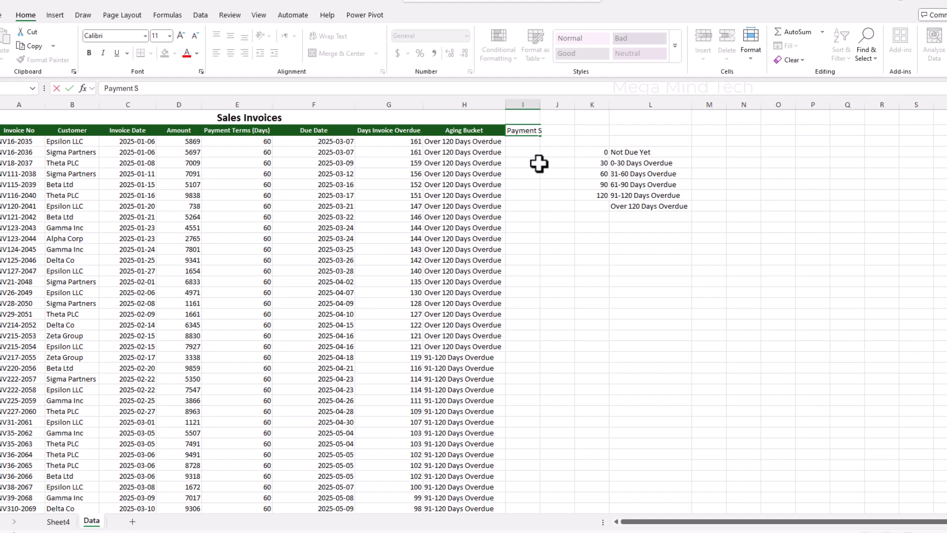
text(tatus)
key(Return)
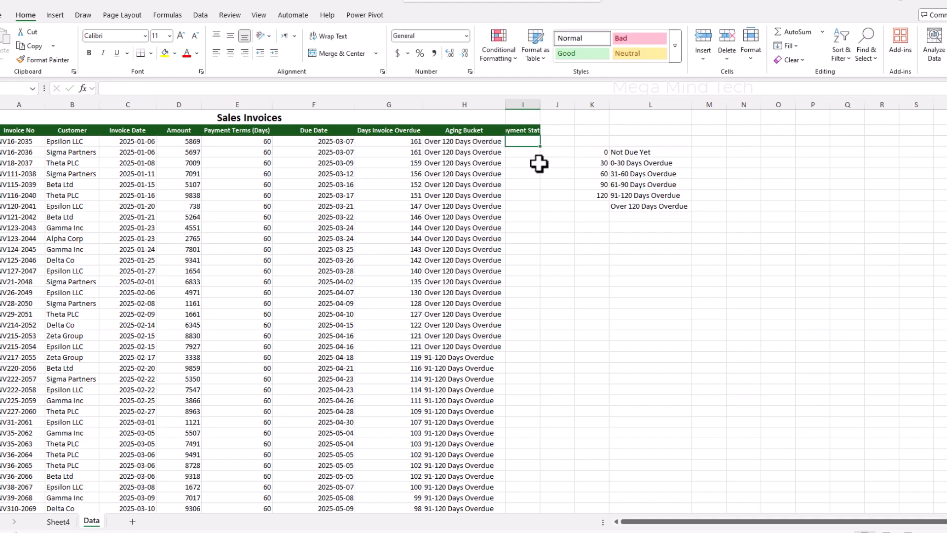
double_click(540, 104)
Step: Enter the list options Paid and Unpaid in cells N2 and N3
click(763, 130)
text(Paid)
key(Return)
text(Unpaid)
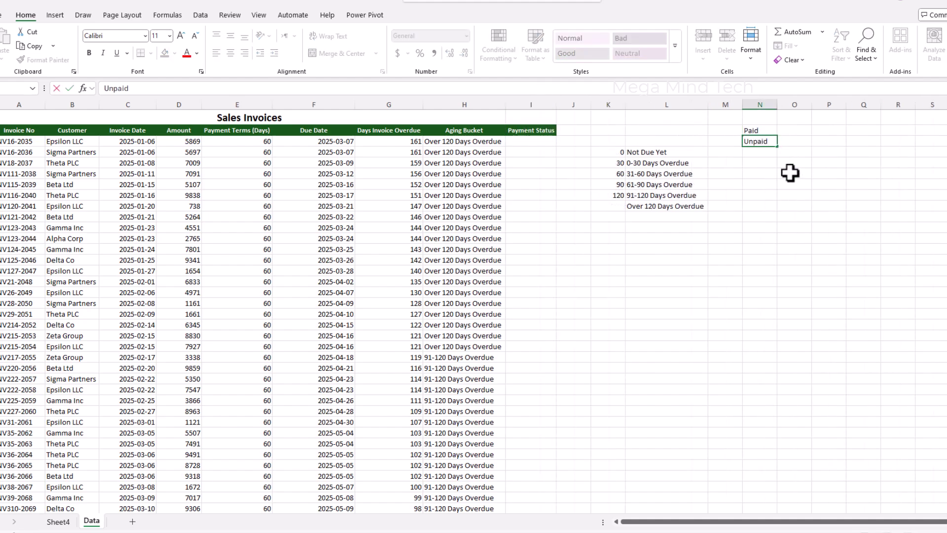
key(Return)
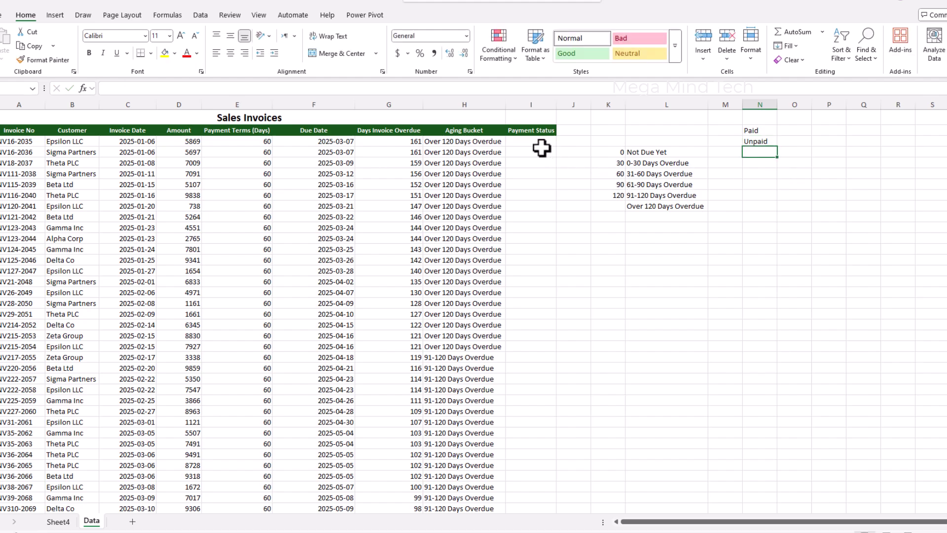
Step: Apply list data validation to the Payment Status cells of all invoices, with =$N$2:$N$3 as the source
click(497, 143)
drag(518, 142, 513, 507)
scroll(484, 255, up, 20)
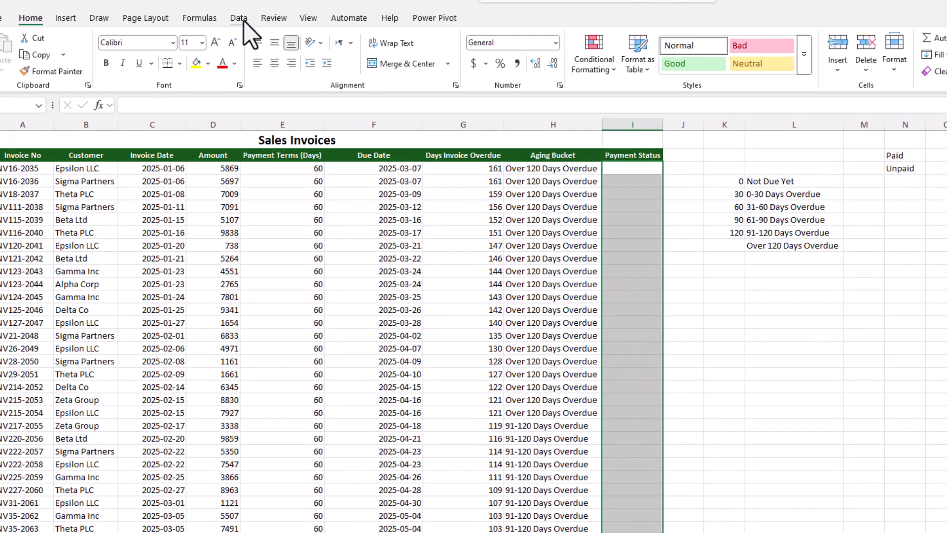
click(207, 15)
click(843, 45)
drag(421, 240, 528, 195)
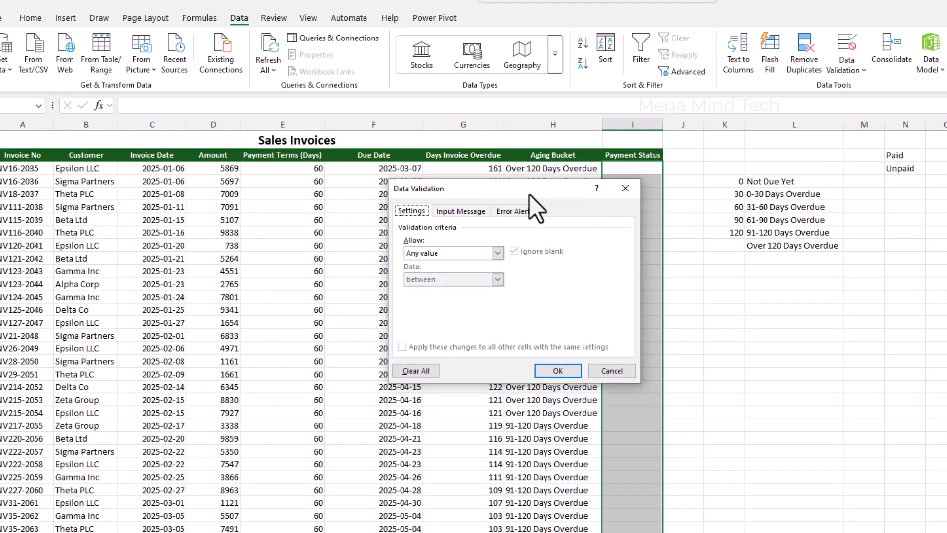
click(498, 253)
click(437, 289)
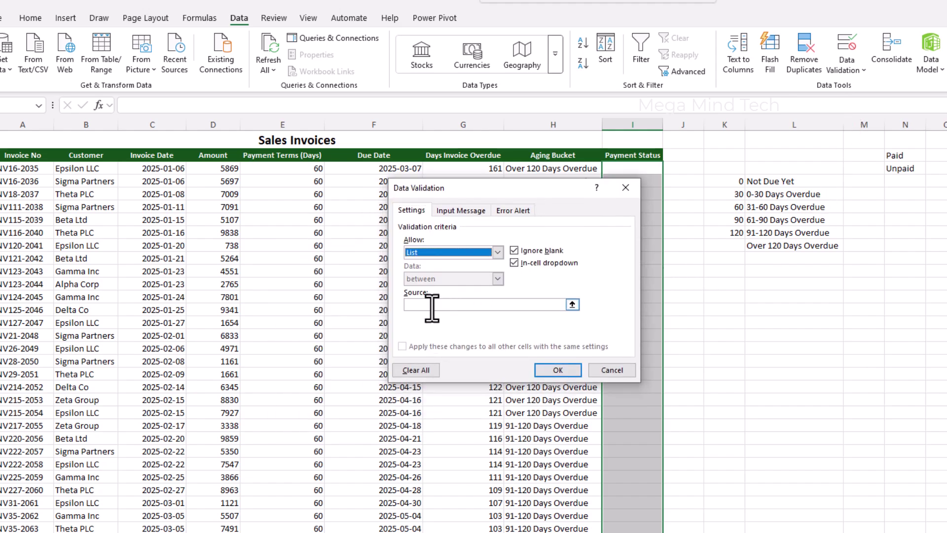
click(486, 303)
drag(899, 156, 905, 172)
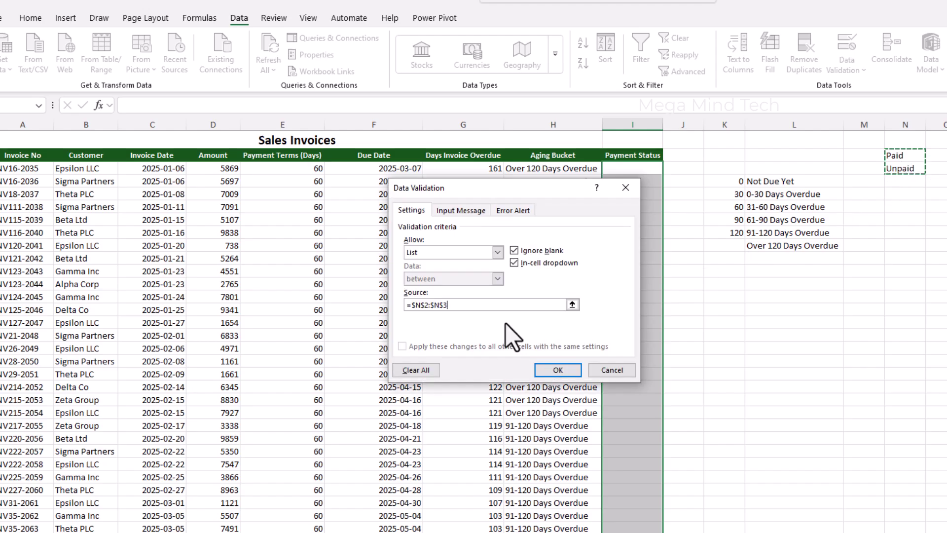
click(554, 371)
Step: Hide helper columns K through N on the Data sheet
click(759, 117)
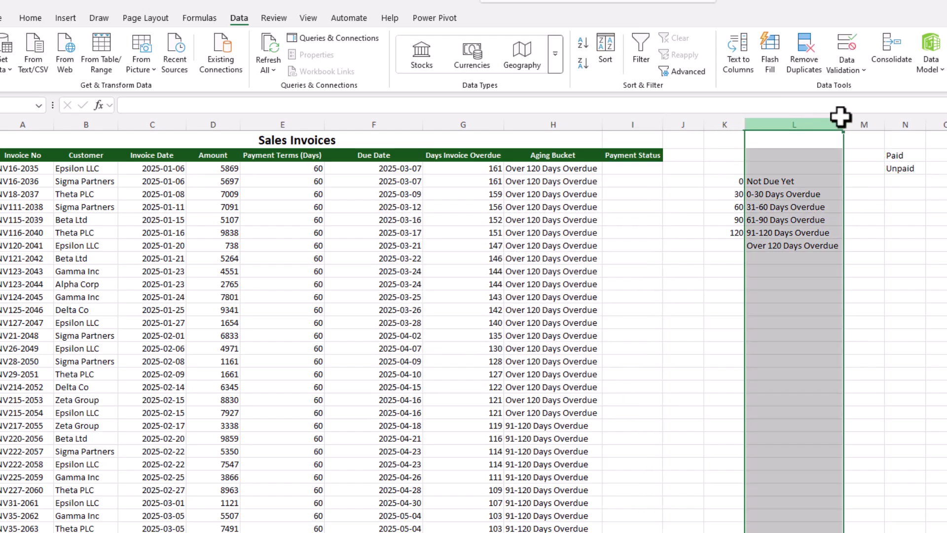
drag(725, 121, 901, 121)
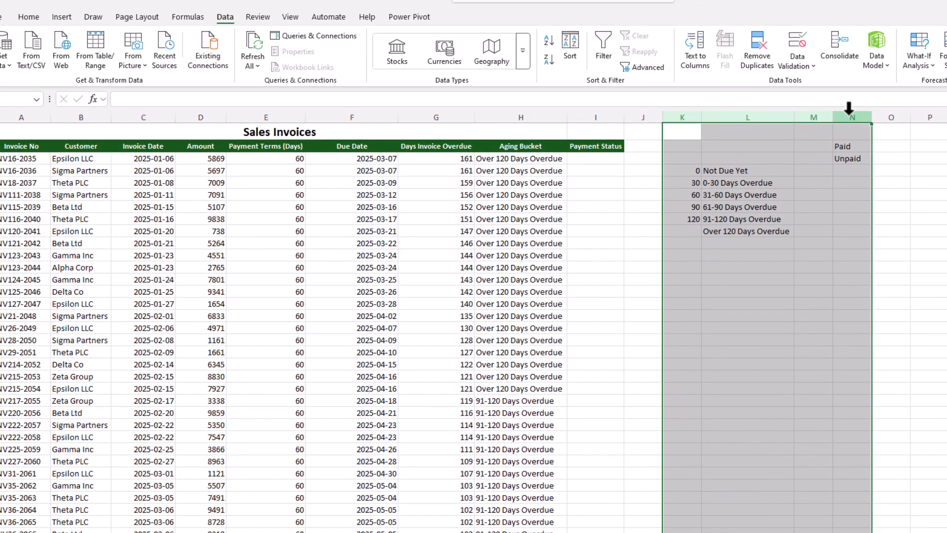
right_click(874, 119)
click(881, 321)
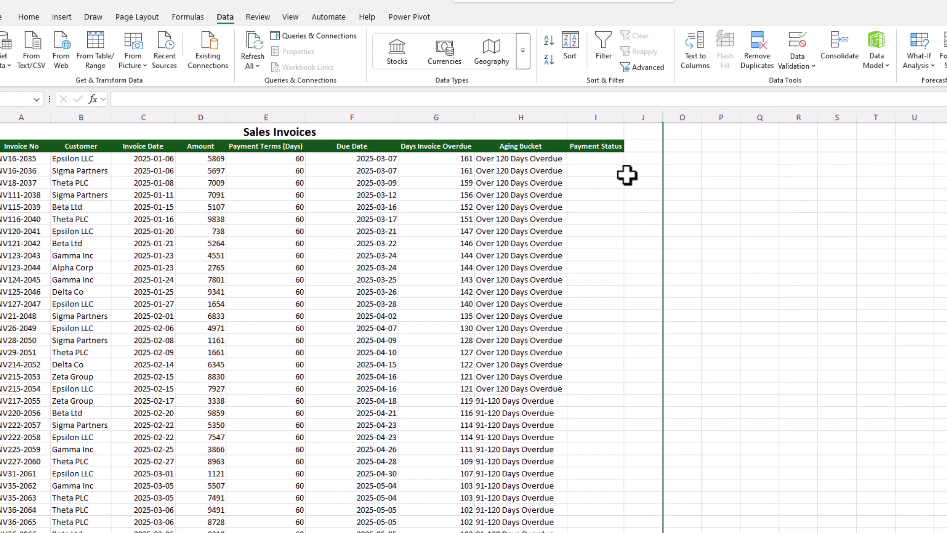
Step: Set the first invoice's Payment Status to Unpaid and fill it down through all invoice rows
click(608, 158)
click(630, 158)
click(606, 180)
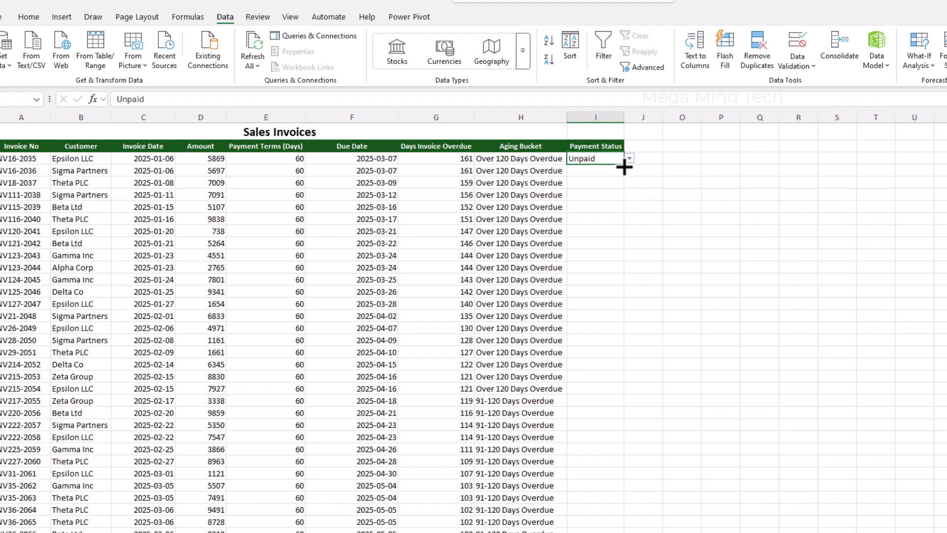
drag(608, 158, 615, 531)
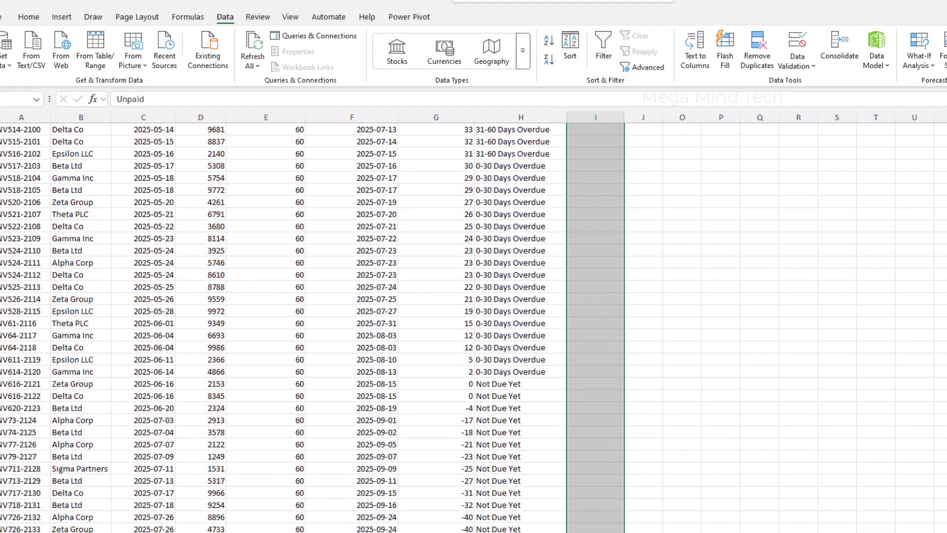
key(ctrl+d)
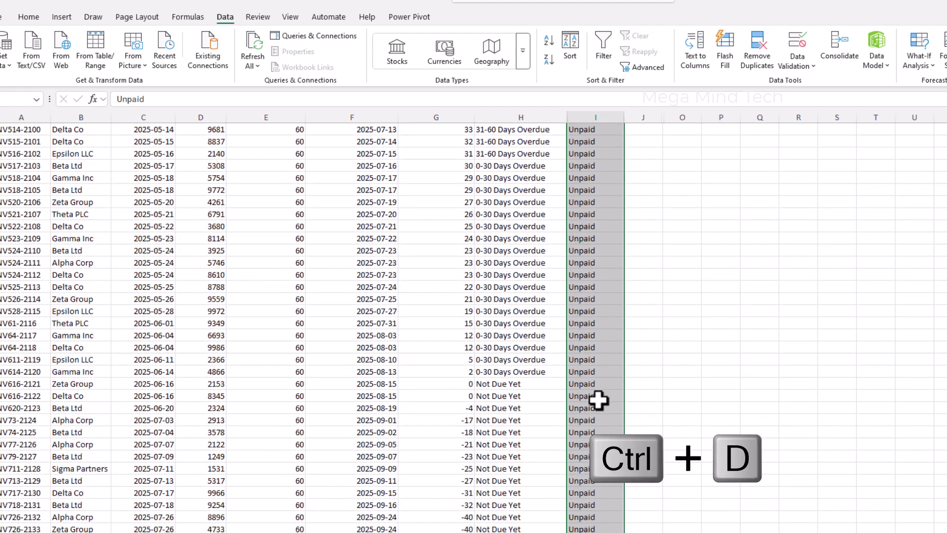
scroll(572, 355, up, 20)
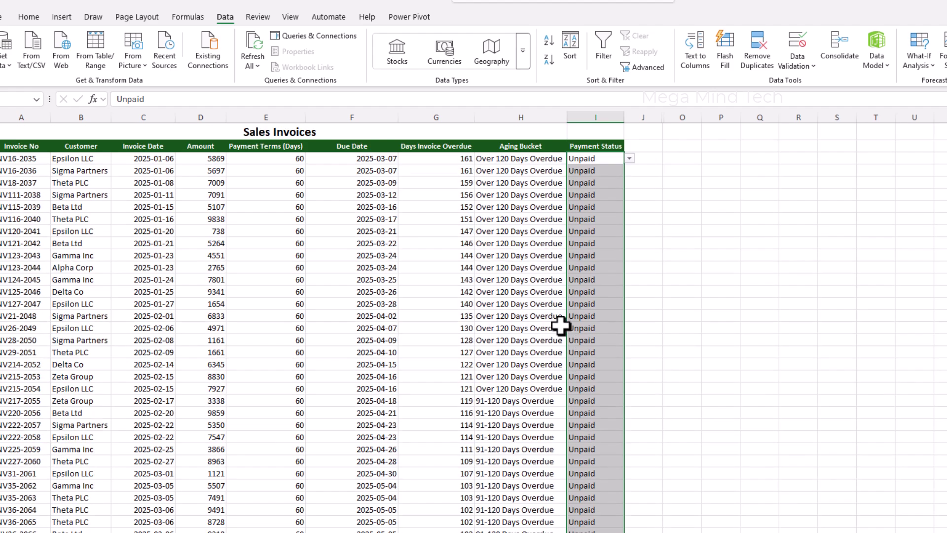
click(558, 304)
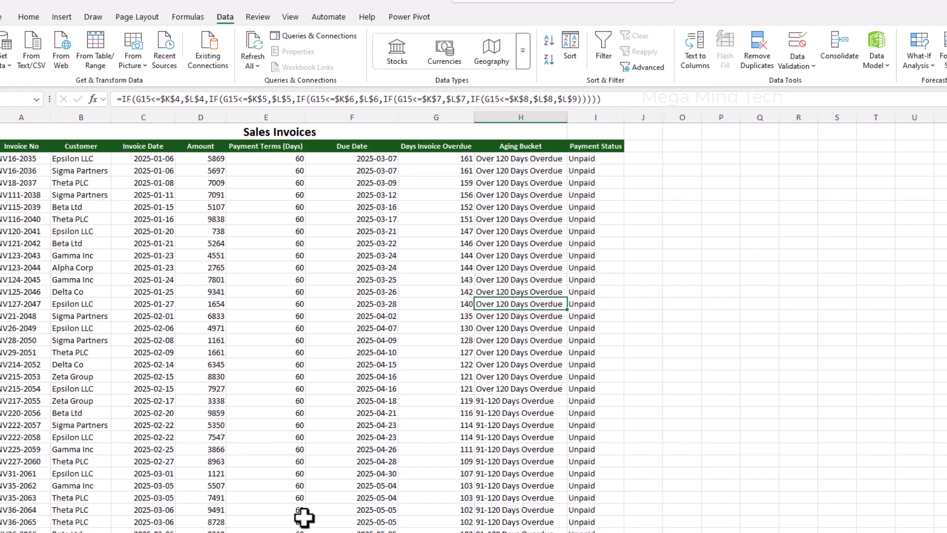
click(77, 531)
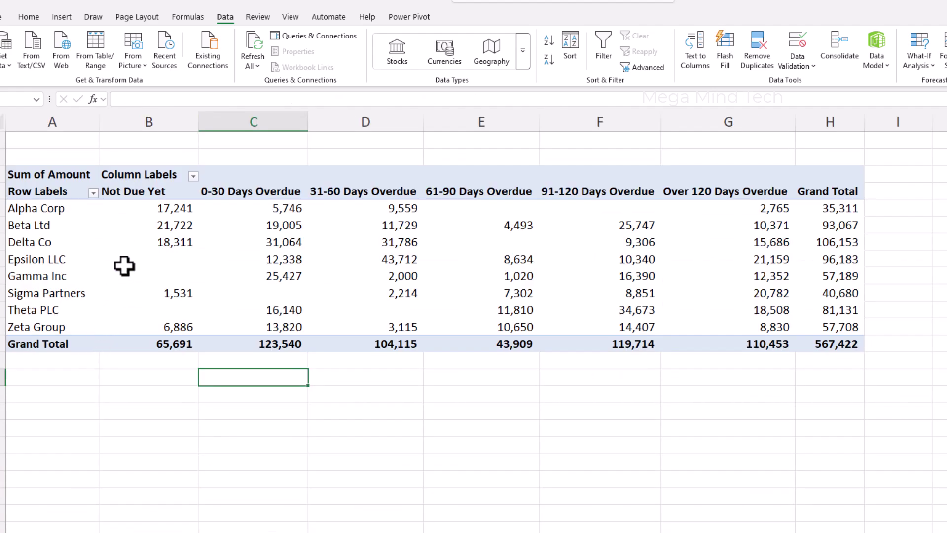
click(157, 213)
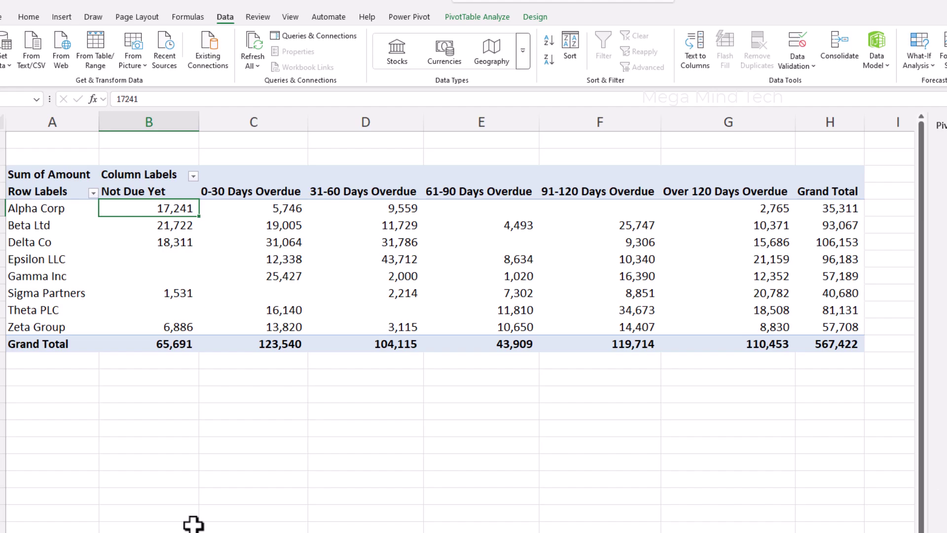
click(193, 523)
drag(597, 173, 599, 196)
Step: Change the PivotTable's data source on Sheet4 to Data!$A$2:$I$102 so it includes the Payment Status column
click(76, 532)
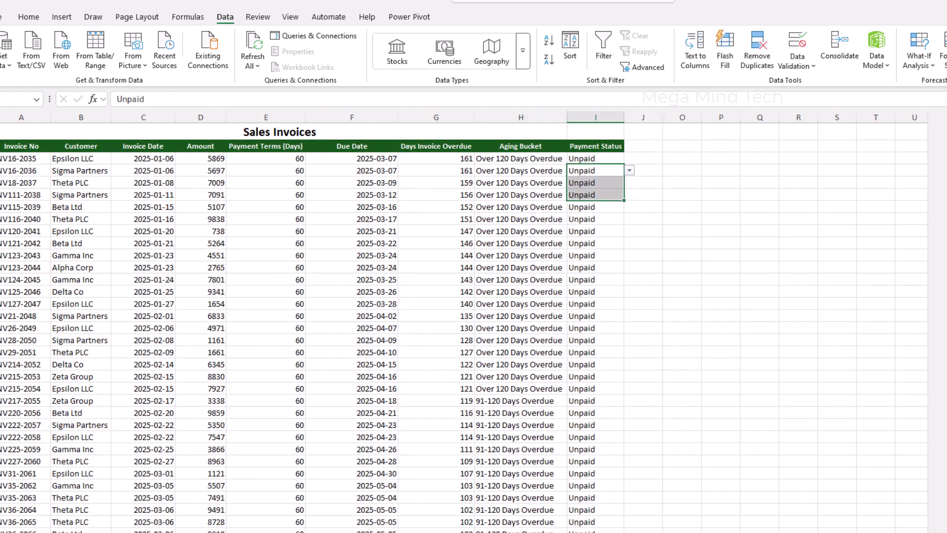
click(418, 240)
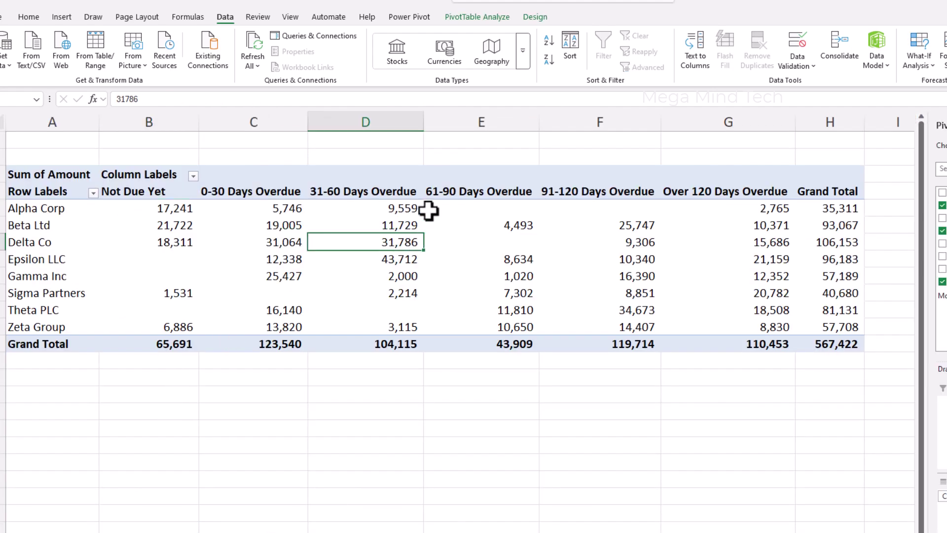
click(486, 22)
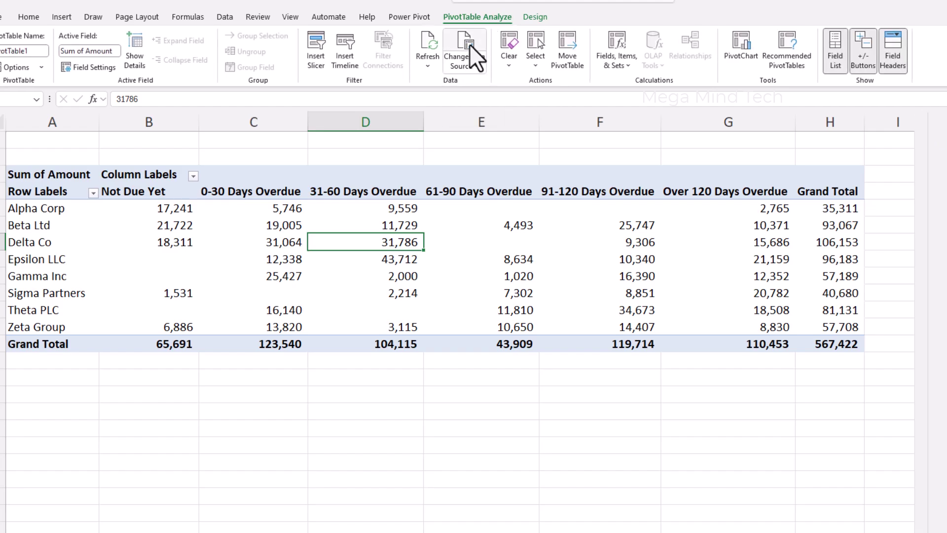
click(470, 44)
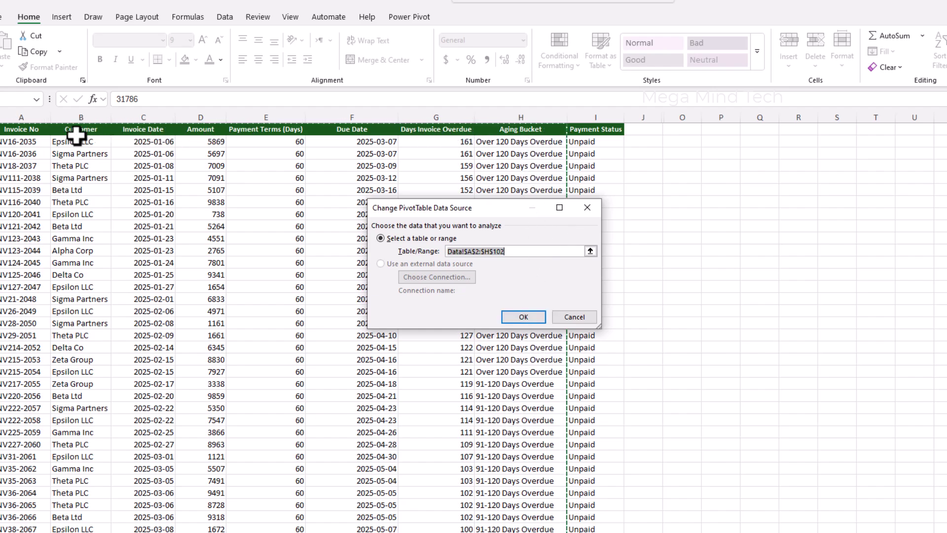
click(45, 127)
key(ctrl+shift+Right)
key(ctrl+shift+Down)
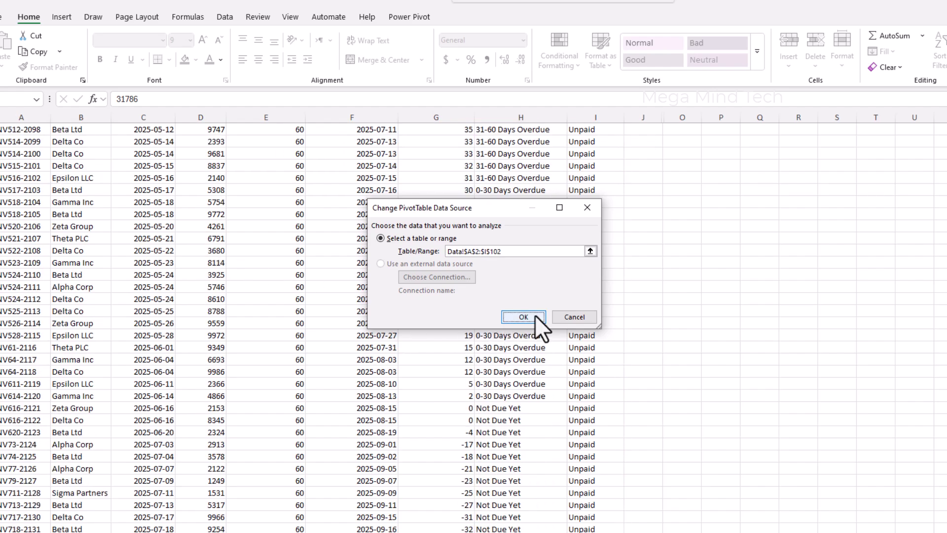
click(524, 317)
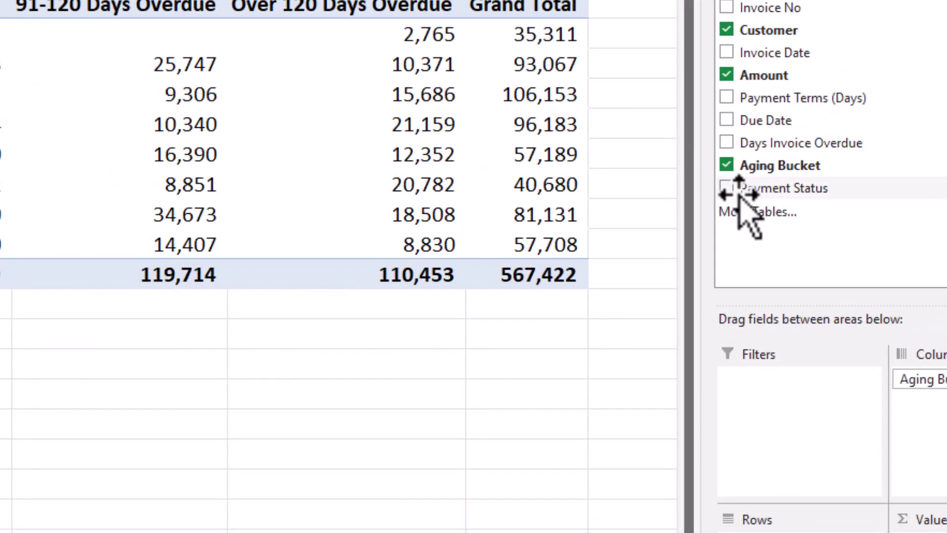
Step: Add the Payment Status field to the PivotTable as a report filter
drag(740, 198, 774, 340)
drag(859, 335, 860, 366)
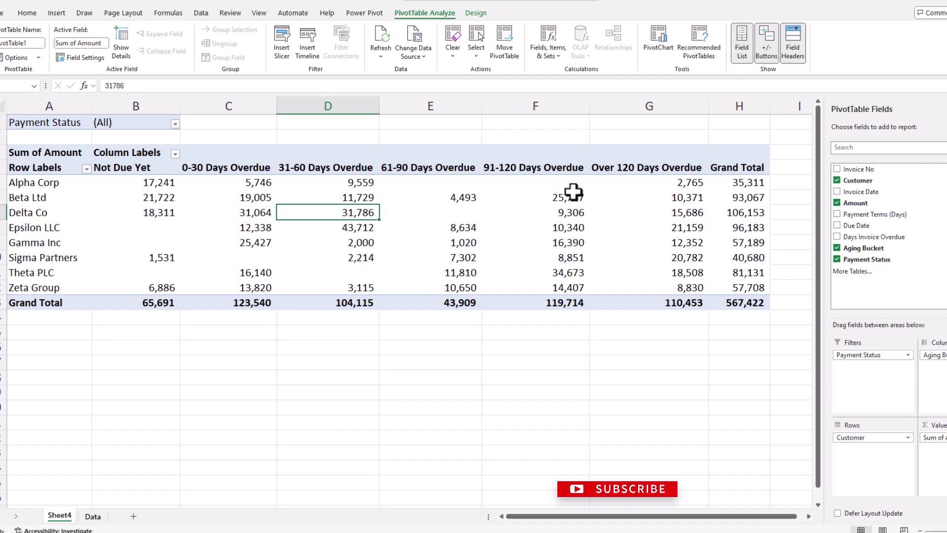
Step: On the Data sheet, set the Payment Status of 16 scattered invoices in the Over 120 and 91-120 Days Overdue buckets to Paid
key(ctrl+Page_Down)
scroll(520, 172, up, 18)
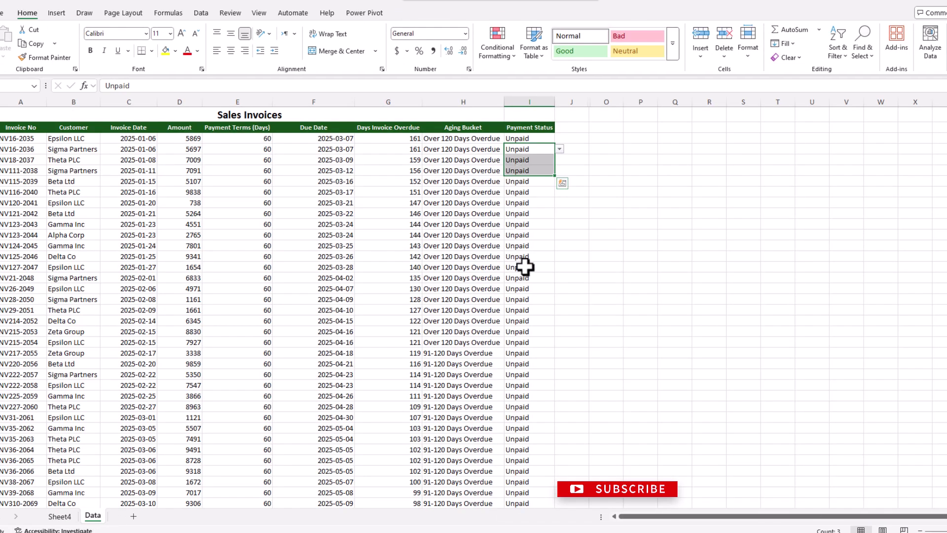
click(524, 267)
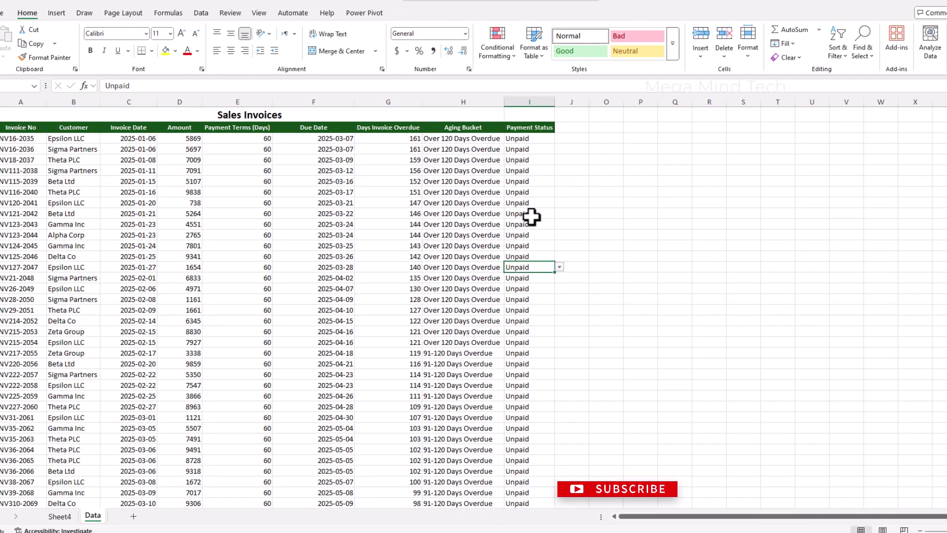
click(531, 205)
ctrl+click(524, 298)
ctrl+click(536, 396)
ctrl+click(540, 464)
ctrl+click(534, 353)
ctrl+click(526, 244)
ctrl+click(535, 182)
ctrl+click(531, 150)
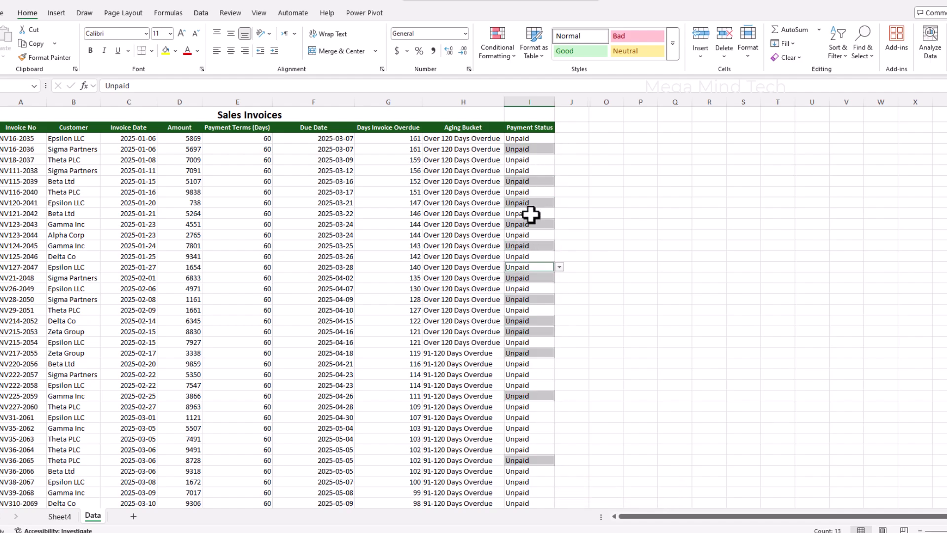
ctrl+click(529, 236)
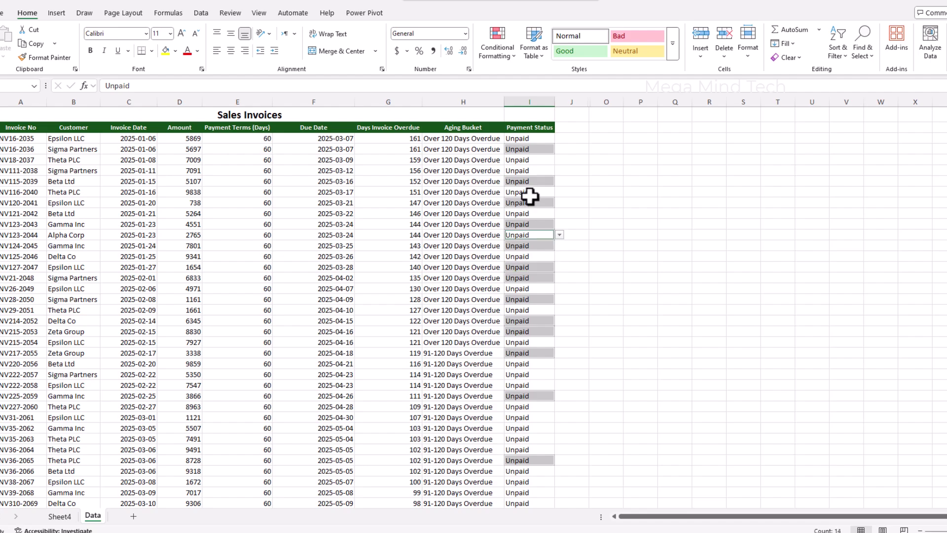
ctrl+click(531, 213)
ctrl+click(530, 193)
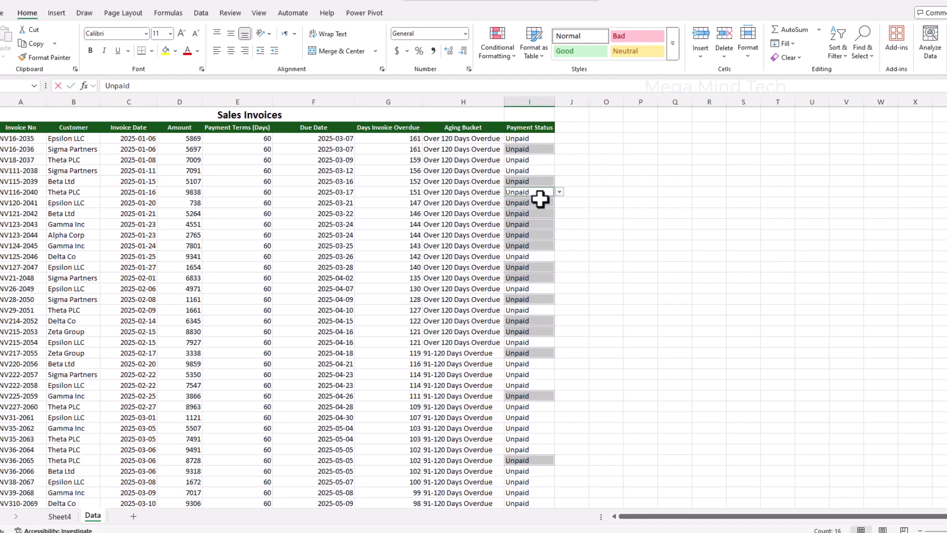
text(Pai)
key(ctrl+Return)
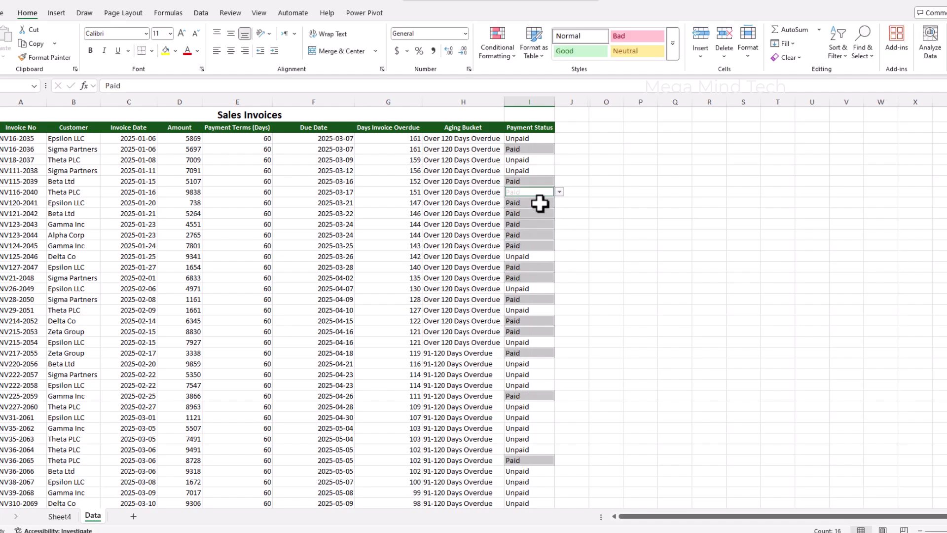
click(539, 225)
Step: Refresh the PivotTable on Sheet4 so its Payment Status filter offers the Paid option
click(54, 517)
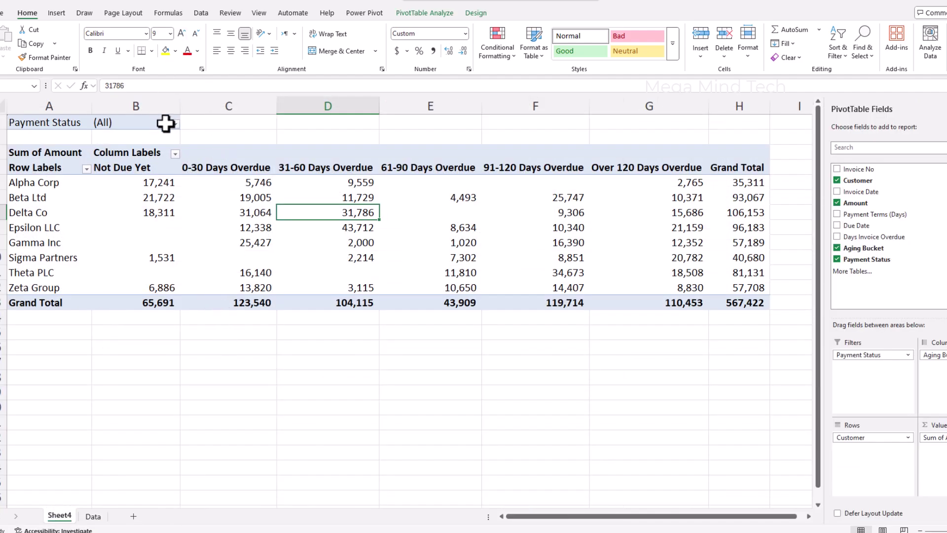
click(175, 124)
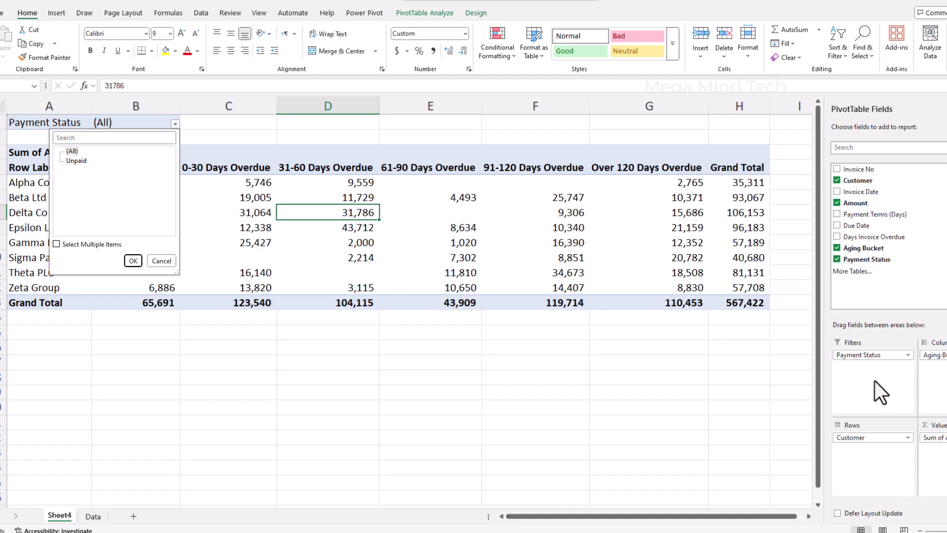
key(Escape)
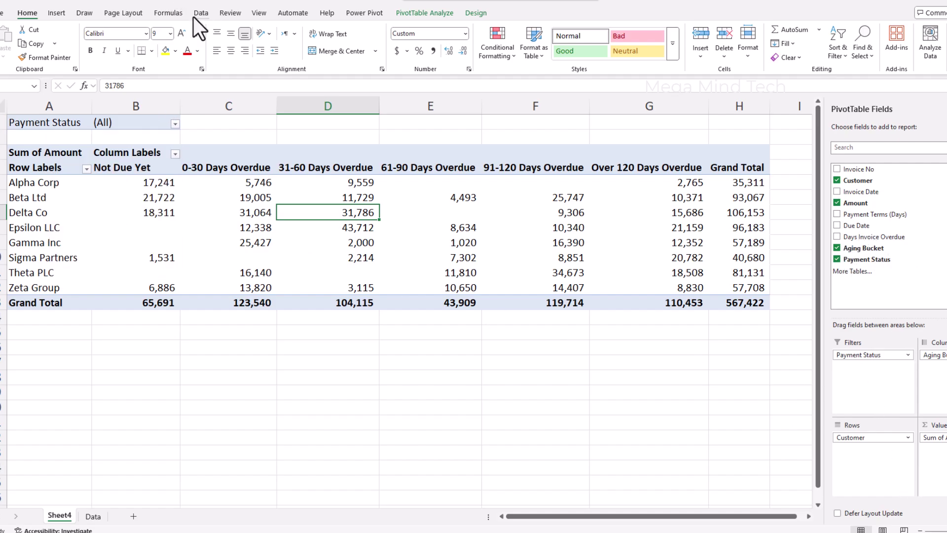
click(193, 17)
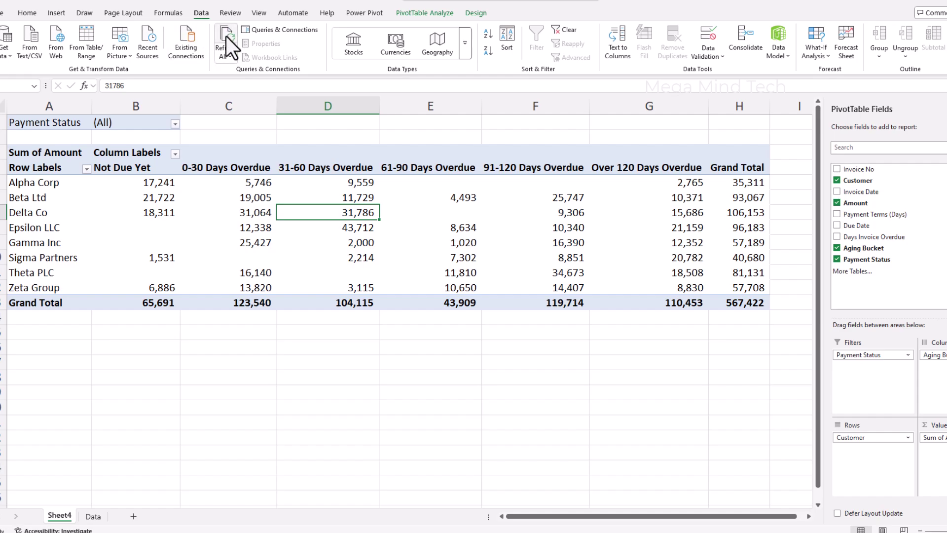
Step: Filter the PivotTable's Payment Status to show only Unpaid invoices
click(175, 124)
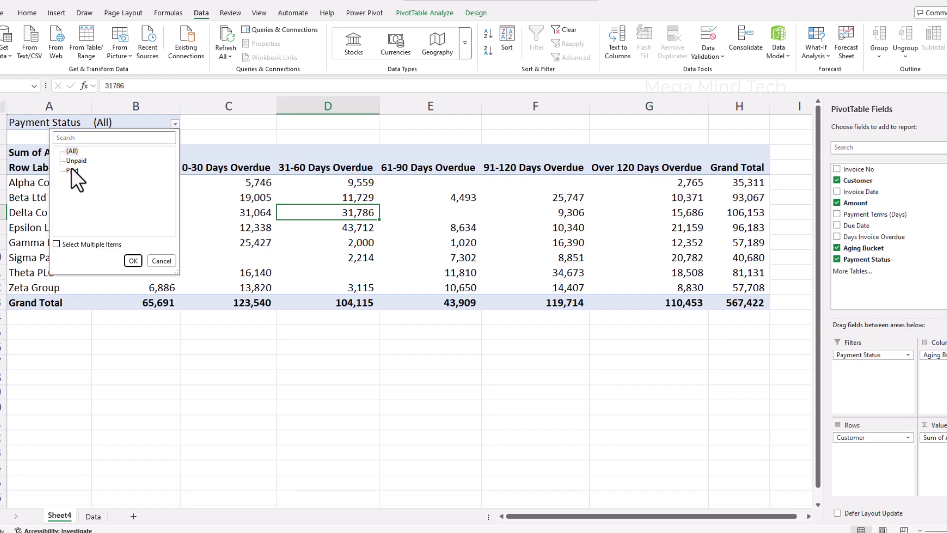
click(57, 244)
click(56, 244)
click(56, 244)
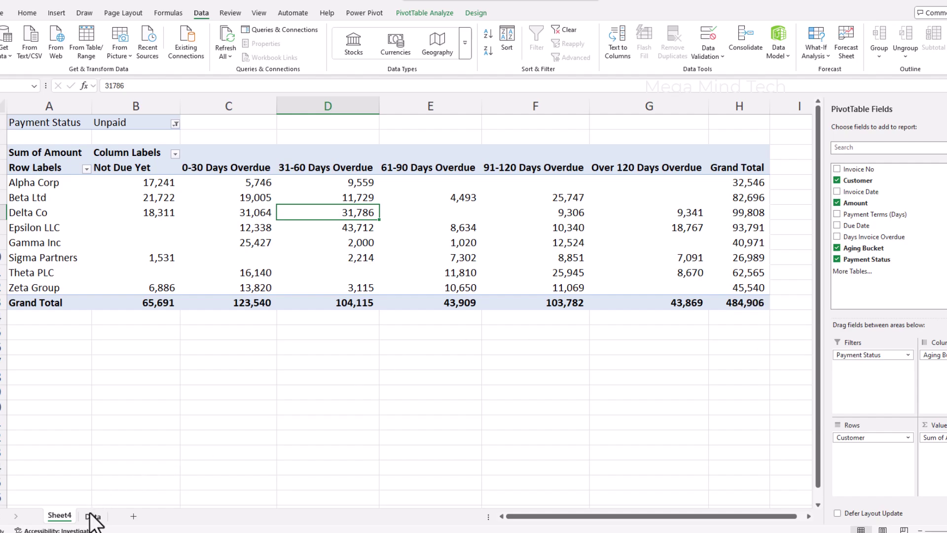
Step: On the Data sheet, set the Payment Status of 13 scattered invoices in the 31-60 and 0-30 Days Overdue buckets to Paid
click(93, 516)
scroll(392, 330, down, 17)
click(526, 300)
ctrl+click(524, 257)
ctrl+click(524, 224)
ctrl+click(524, 181)
ctrl+click(524, 160)
ctrl+click(524, 127)
ctrl+click(522, 278)
ctrl+click(521, 353)
ctrl+click(523, 417)
ctrl+click(524, 395)
ctrl+click(526, 331)
ctrl+click(522, 310)
ctrl+click(525, 289)
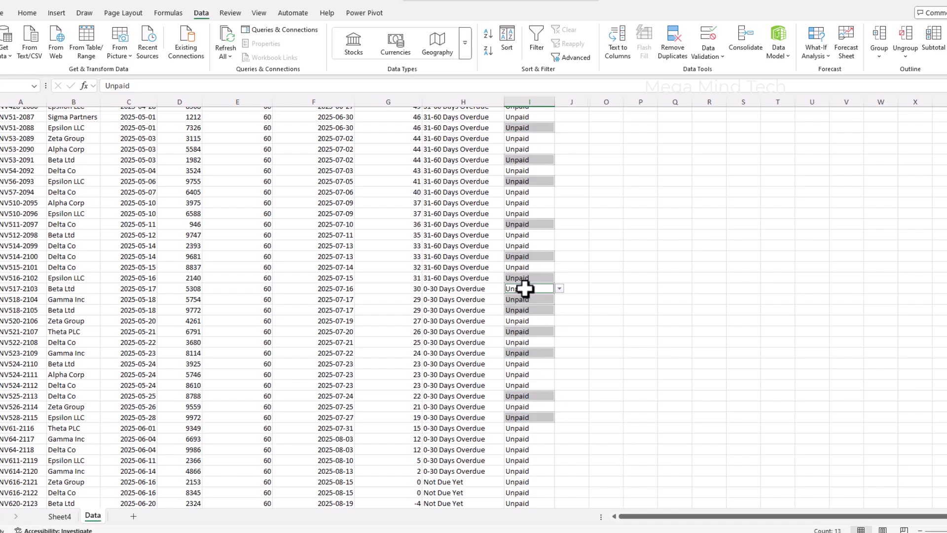
text(Pa)
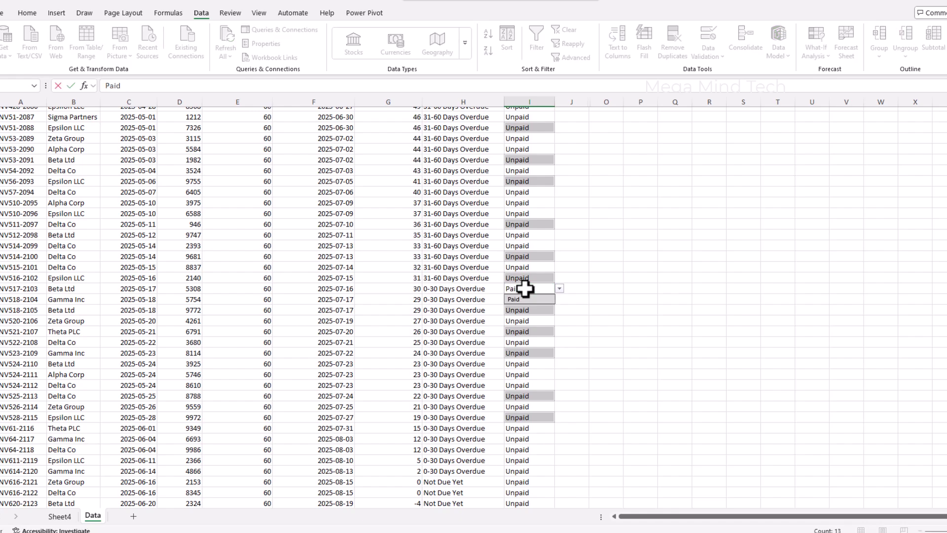
text(i)
key(ctrl+Return)
click(522, 331)
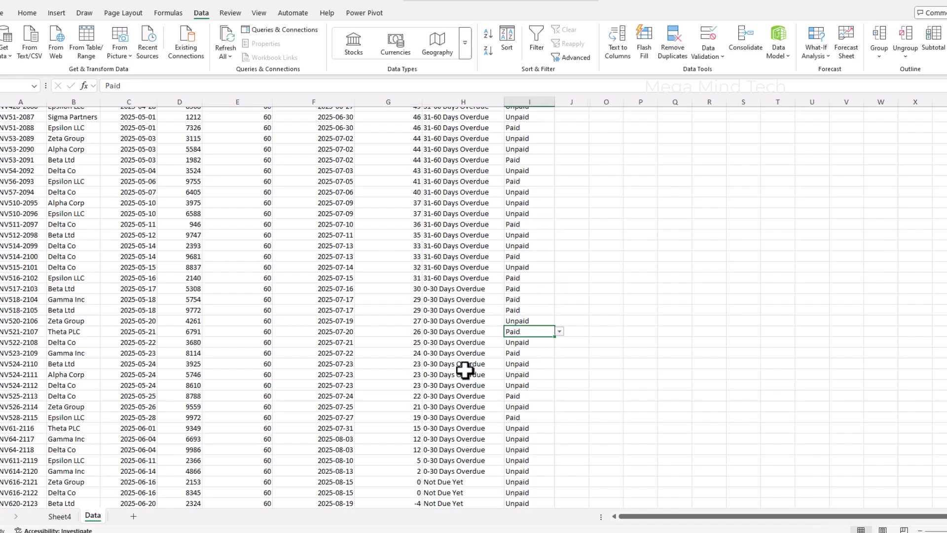
Step: Refresh the Unpaid-filtered PivotTable on Sheet4 to pick up the newly paid invoices
click(55, 517)
click(199, 394)
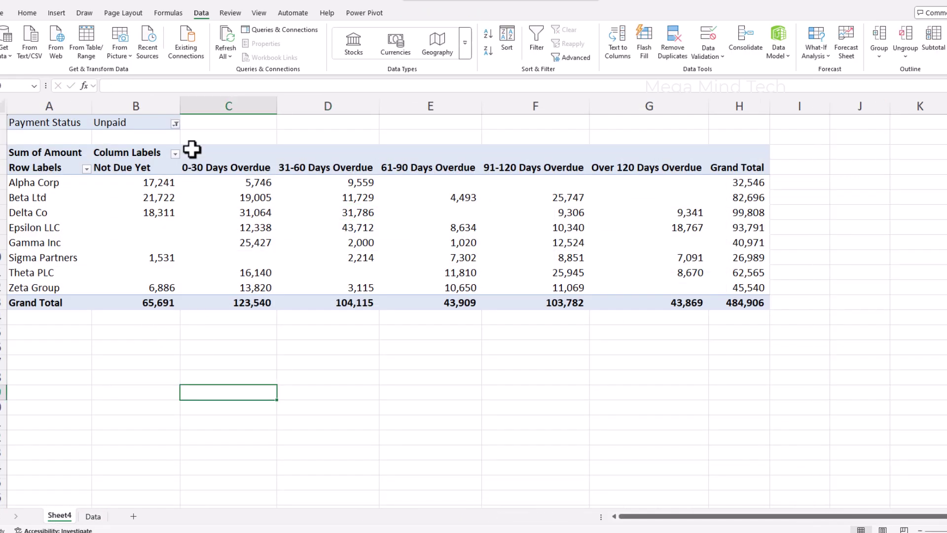
click(227, 34)
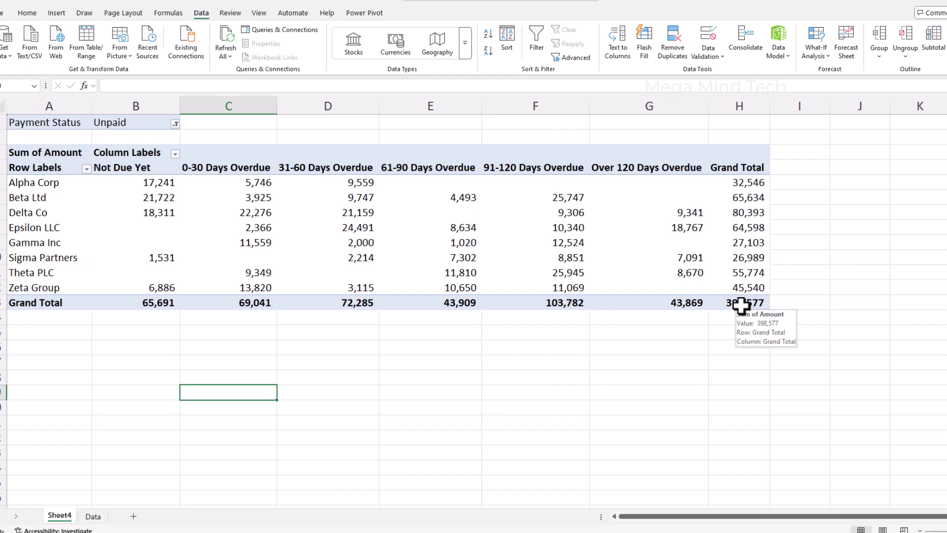
click(747, 288)
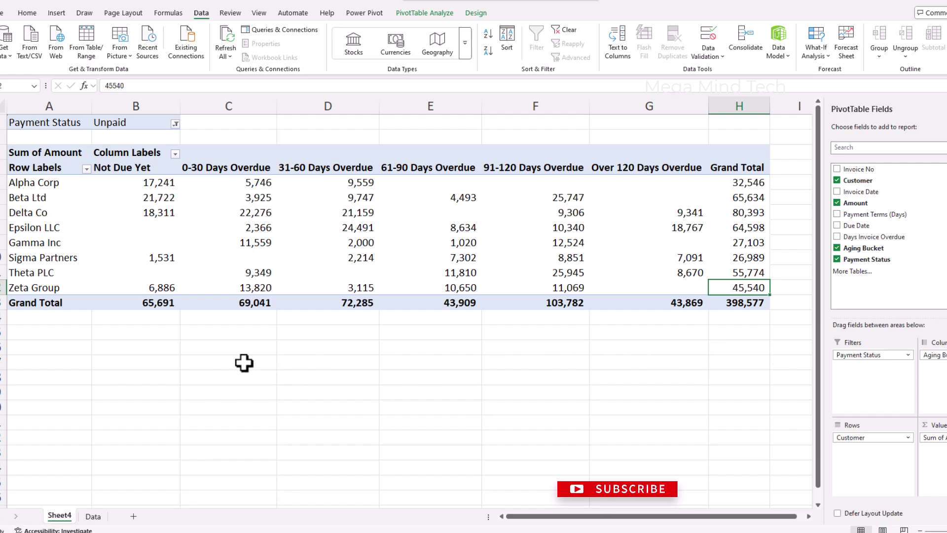
click(93, 517)
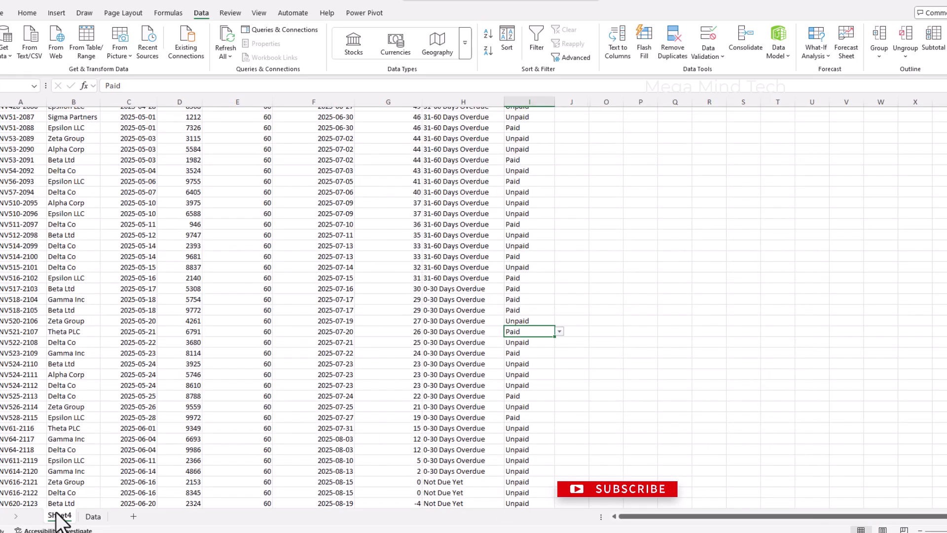
click(59, 516)
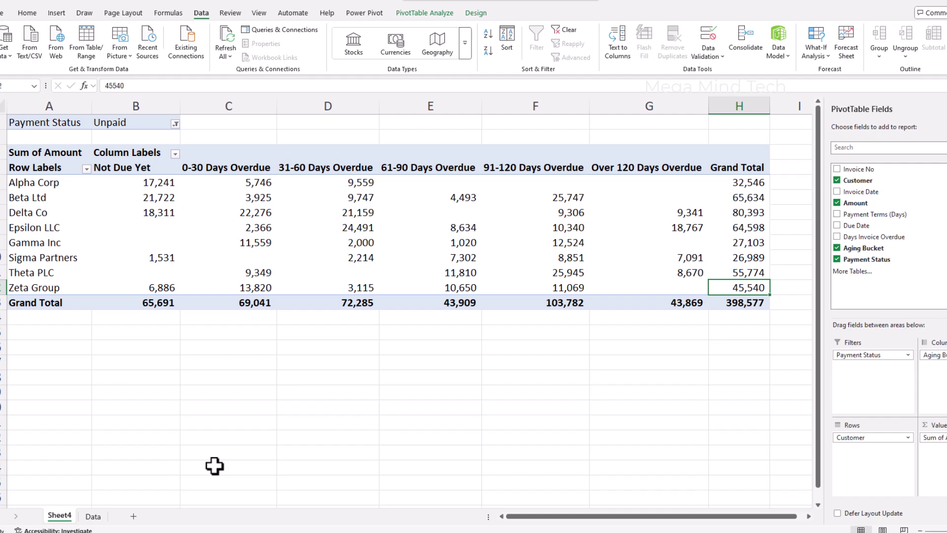